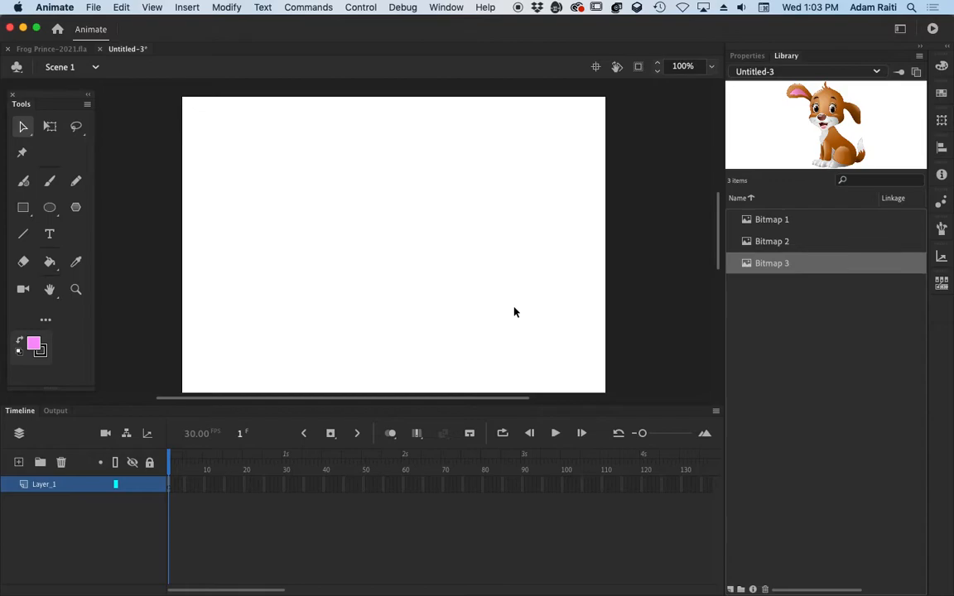
Step: Switch to Chrome and show the size filter options for the dog image results
{"action": "key", "text": "super+Tab"}
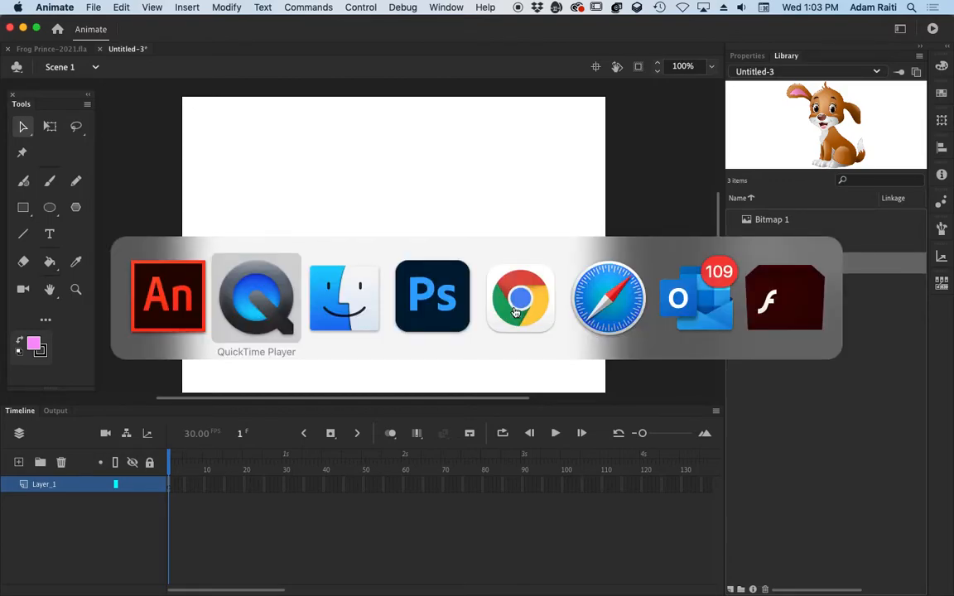
{"action": "key", "text": "super+Tab"}
{"action": "left_click", "coordinate": [515, 312]}
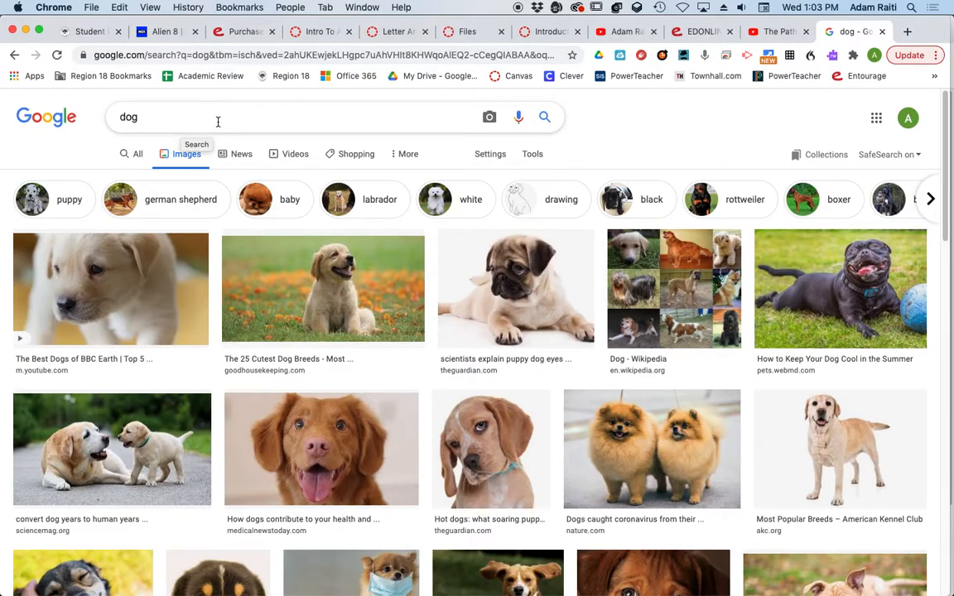
{"action": "left_click", "coordinate": [188, 115]}
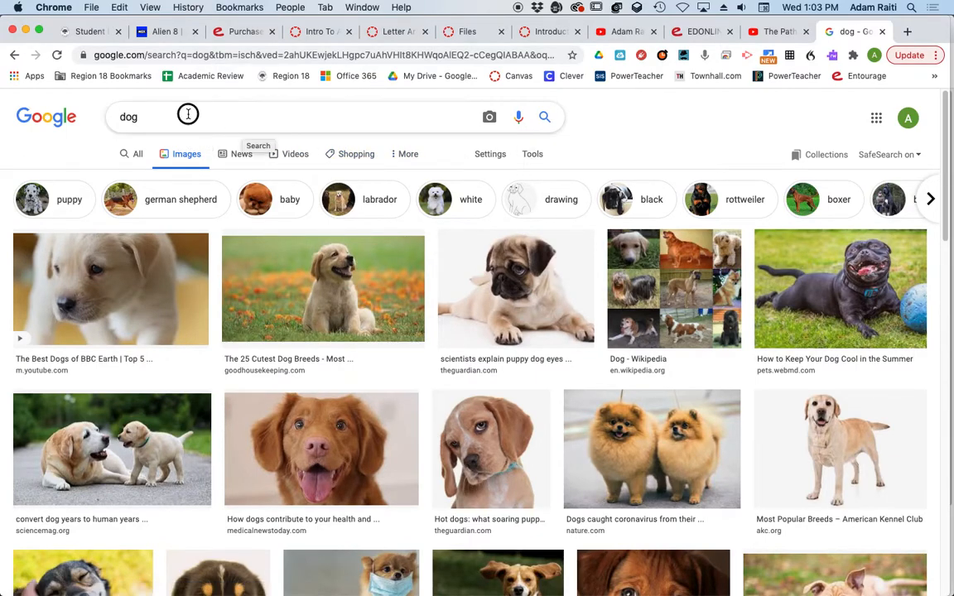
{"action": "left_click", "coordinate": [533, 154]}
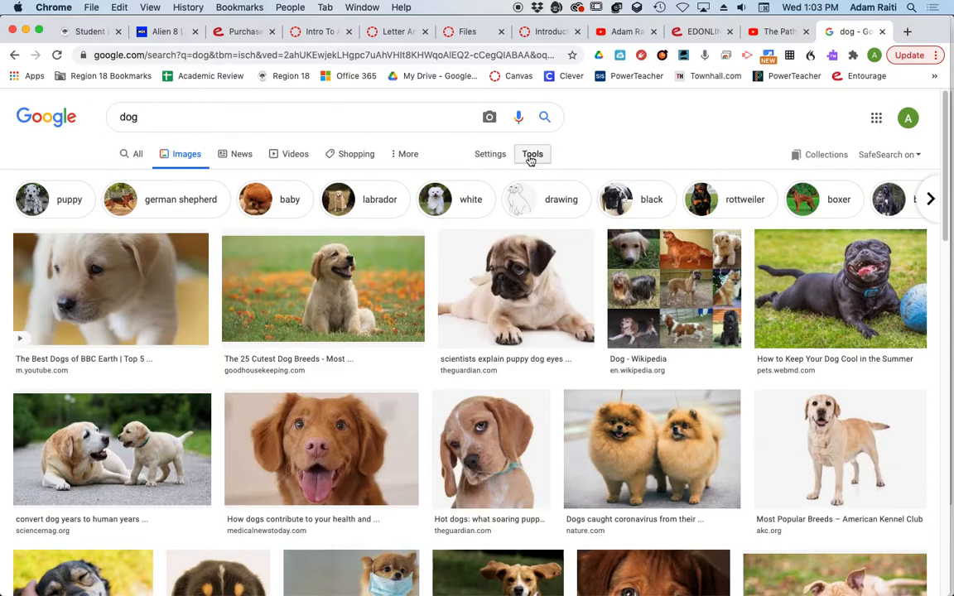
{"action": "left_click", "coordinate": [119, 178]}
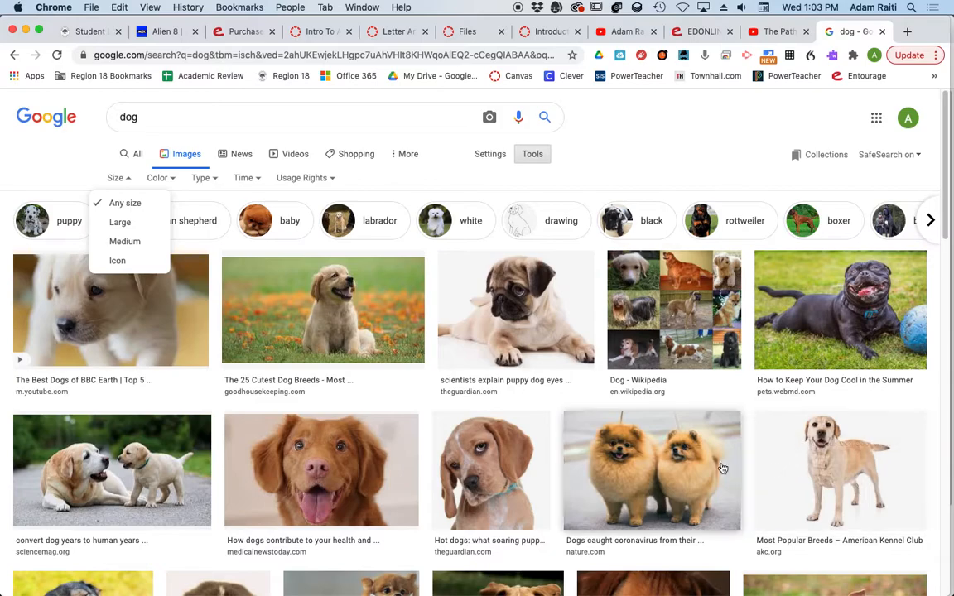
Step: Open the American Kennel Club picture of the standing Labrador and copy the image
{"action": "left_click", "coordinate": [789, 463]}
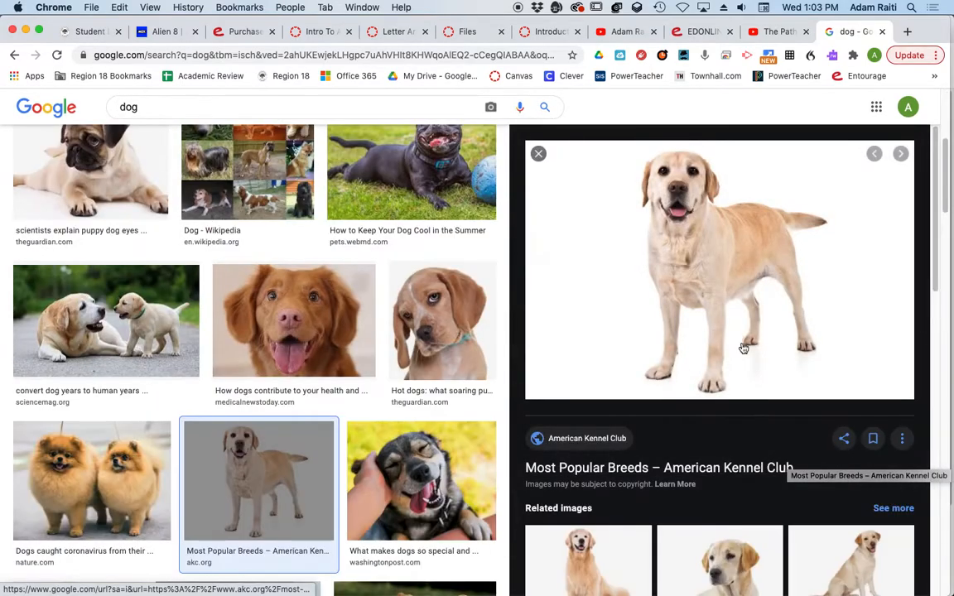
{"action": "right_click", "coordinate": [721, 288]}
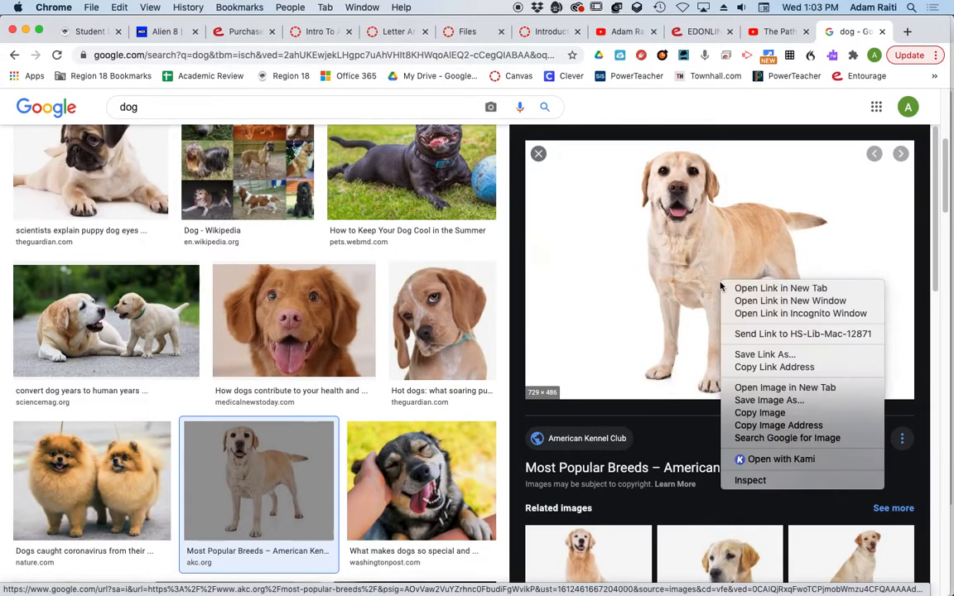
{"action": "left_click", "coordinate": [774, 413]}
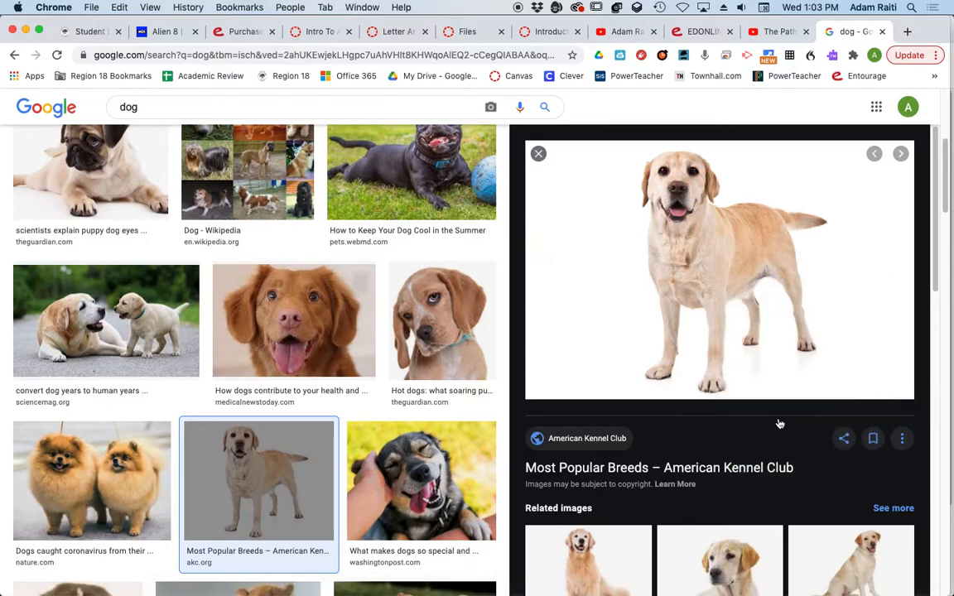
Step: Switch back to Animate, paste the dog picture onto the stage and move it partly past the stage's right edge
{"action": "key", "text": "super+Tab"}
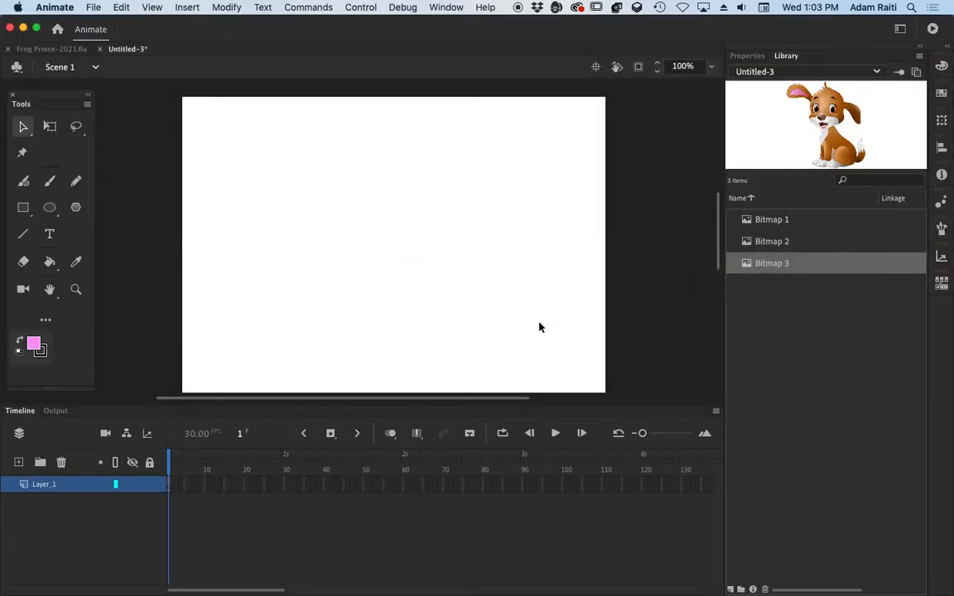
{"action": "key", "text": "super+v"}
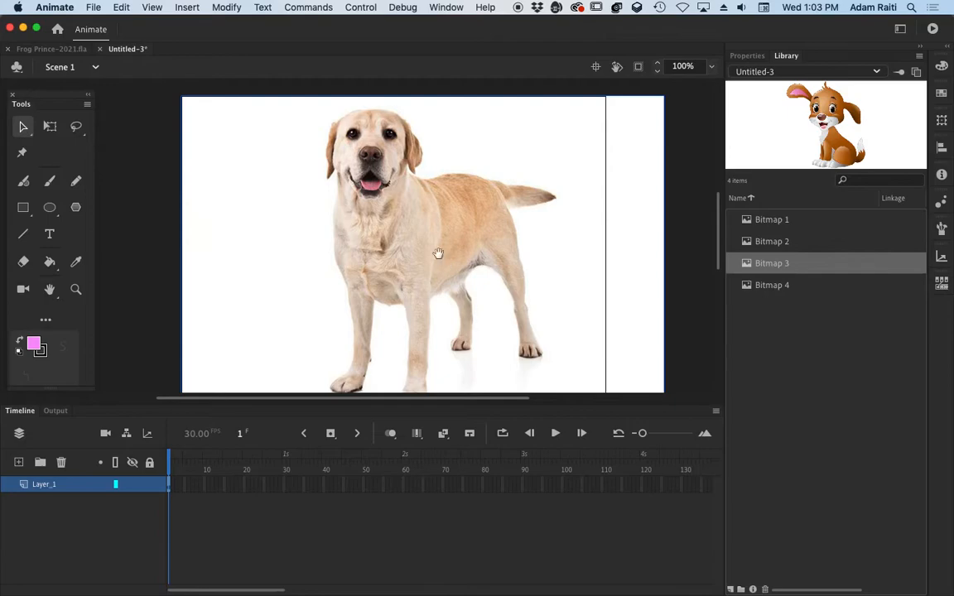
{"action": "key", "text": "super+minus"}
{"action": "left_click_drag", "start_coordinate": [357, 234], "coordinate": [445, 245]}
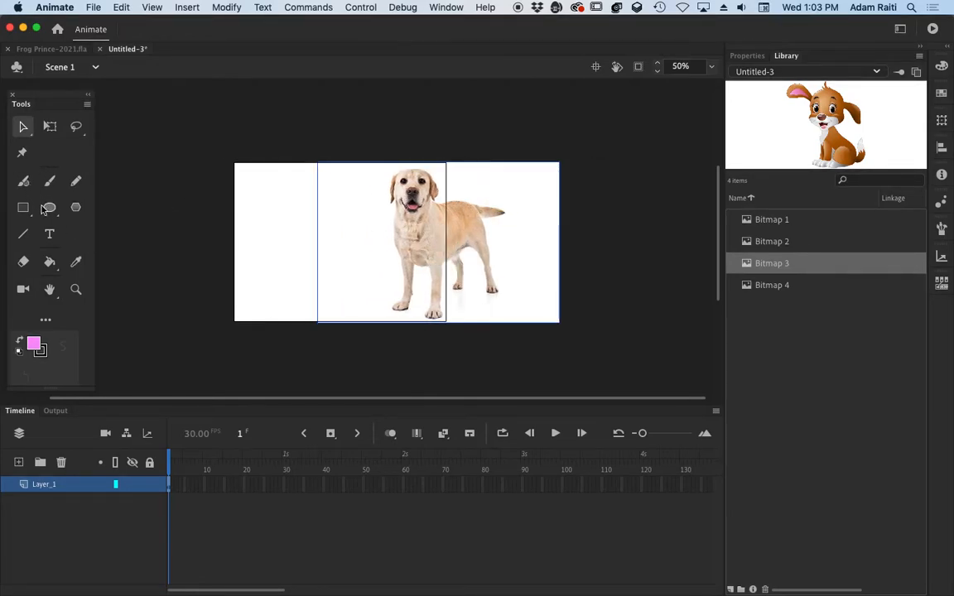
Step: Try to erase part of the pasted dog bitmap with the Eraser tool
{"action": "left_click", "coordinate": [22, 264]}
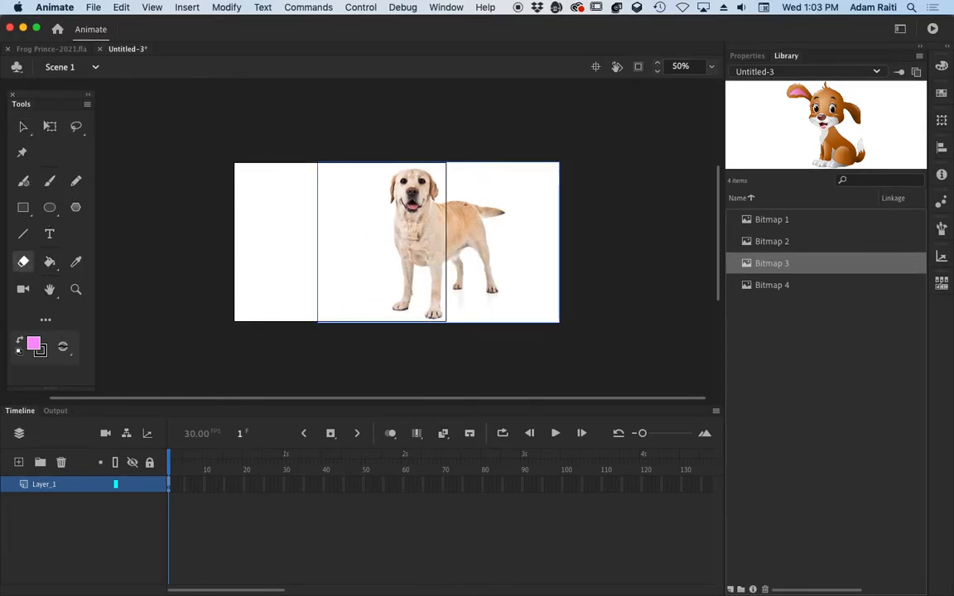
{"action": "left_click", "coordinate": [498, 179]}
{"action": "mouse_move", "coordinate": [432, 227]}
{"action": "left_mouse_down"}
{"action": "mouse_move", "coordinate": [469, 198]}
{"action": "mouse_move", "coordinate": [480, 216]}
{"action": "mouse_move", "coordinate": [528, 225]}
{"action": "left_mouse_up"}
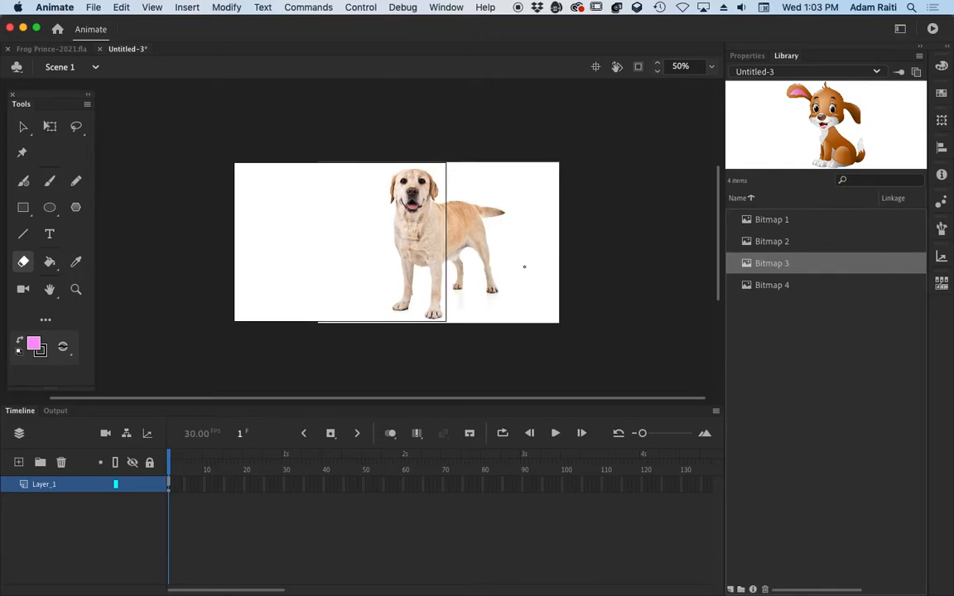
Step: Trace the dog bitmap with color threshold 20, minimum area 8 pixels, Many Corners and Normal curve fit, and deselect the result
{"action": "left_click", "coordinate": [226, 7]}
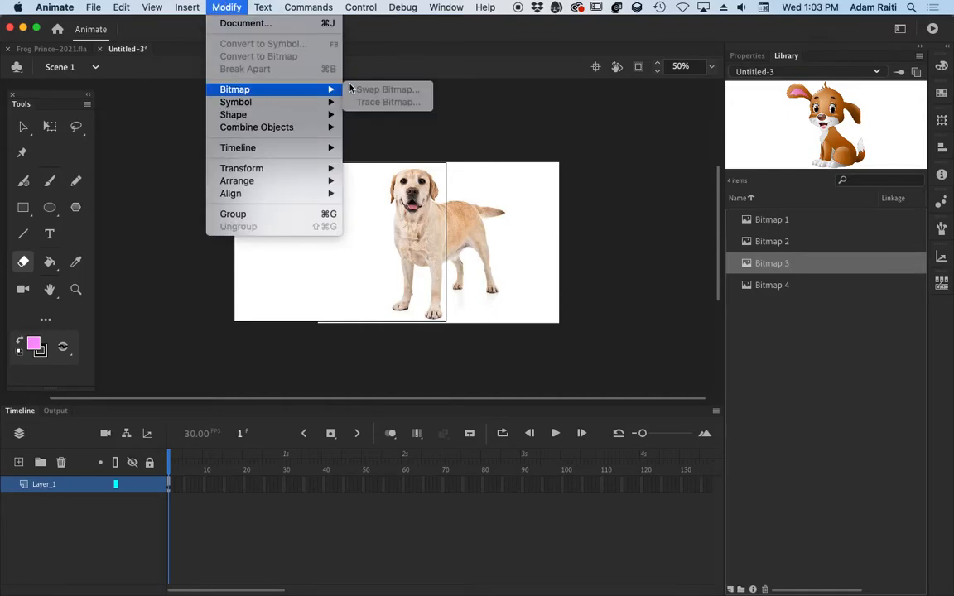
{"action": "left_click", "coordinate": [169, 168]}
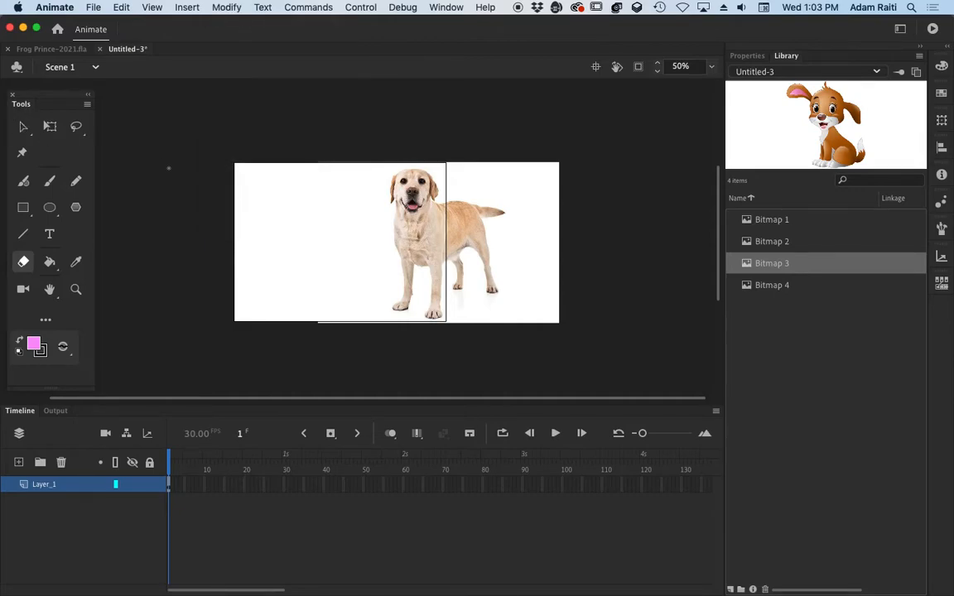
{"action": "left_click", "coordinate": [50, 125]}
{"action": "left_click", "coordinate": [365, 185]}
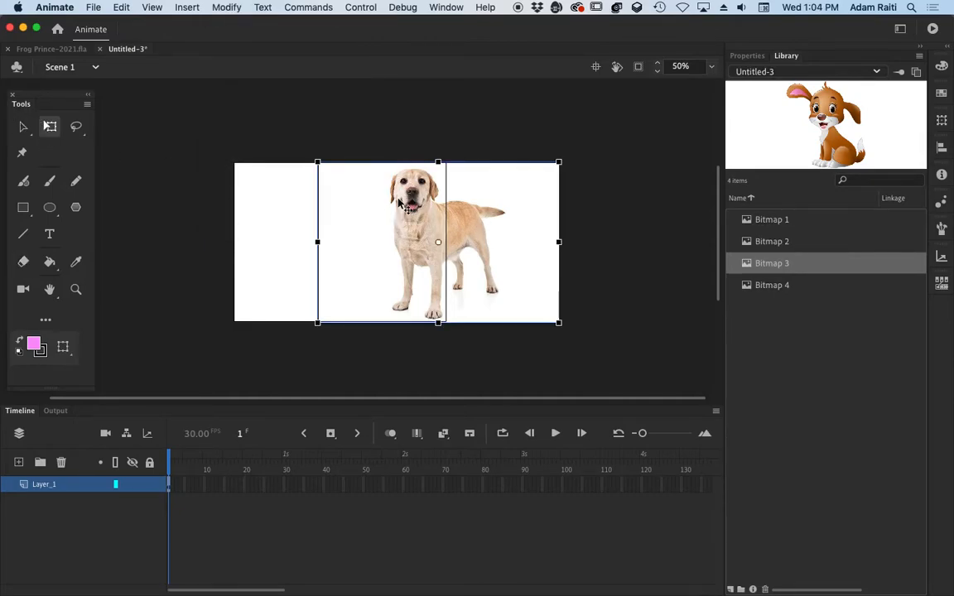
{"action": "left_click", "coordinate": [232, 6]}
{"action": "mouse_move", "coordinate": [265, 91]}
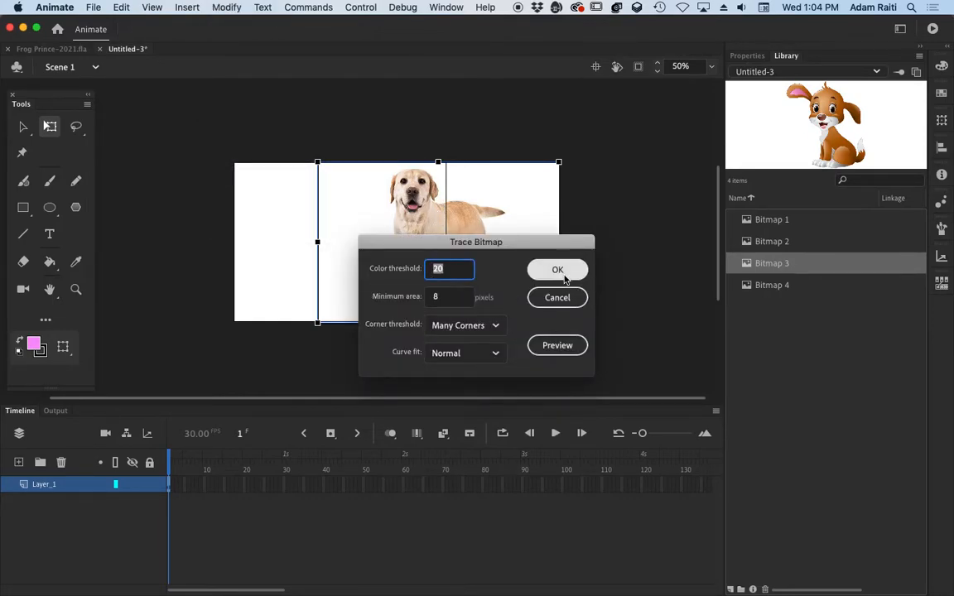
{"action": "left_click", "coordinate": [564, 276]}
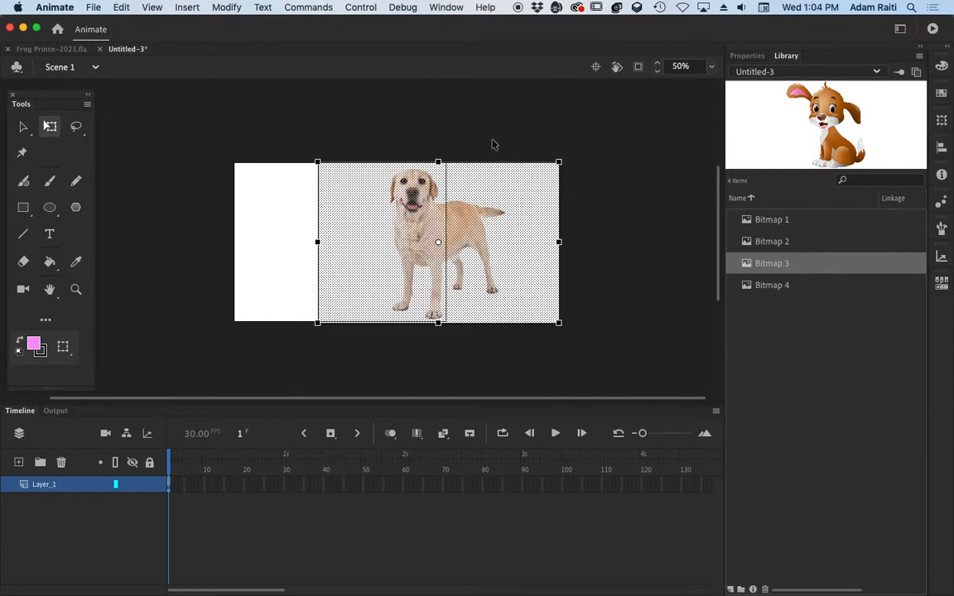
{"action": "left_click", "coordinate": [494, 148]}
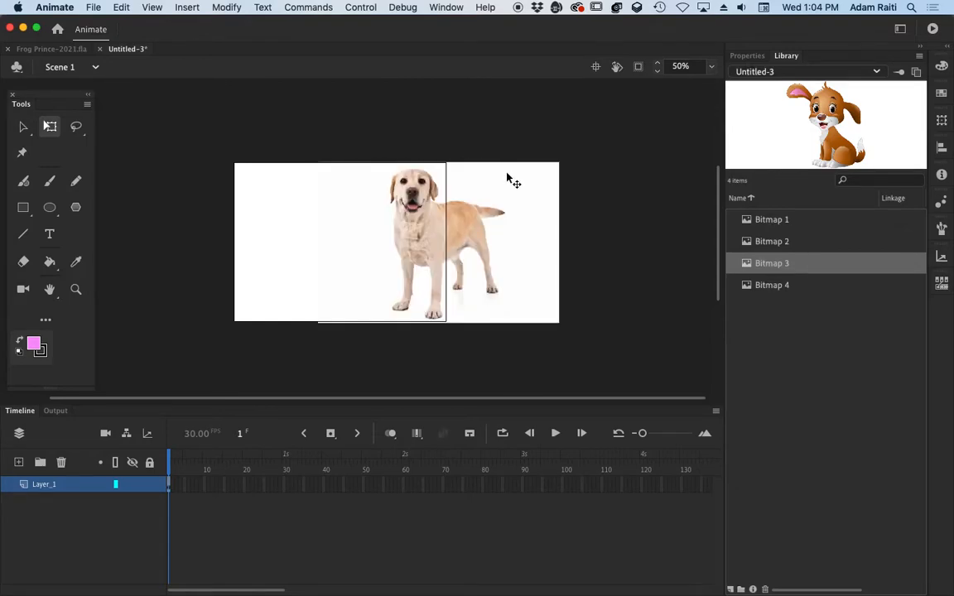
Step: Delete the white background shape around the traced dog
{"action": "left_click", "coordinate": [24, 126]}
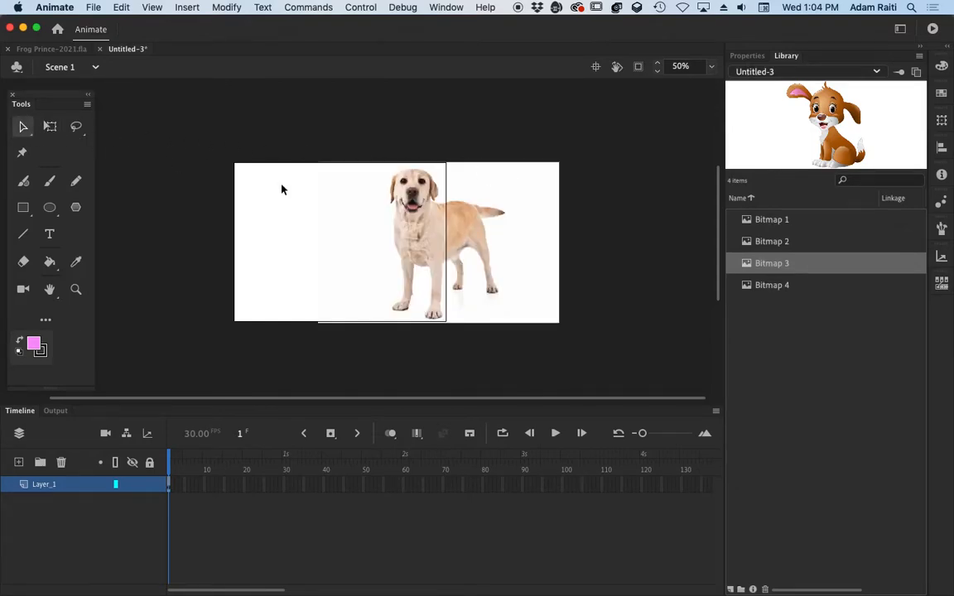
{"action": "left_click", "coordinate": [510, 200]}
{"action": "key", "text": "Delete"}
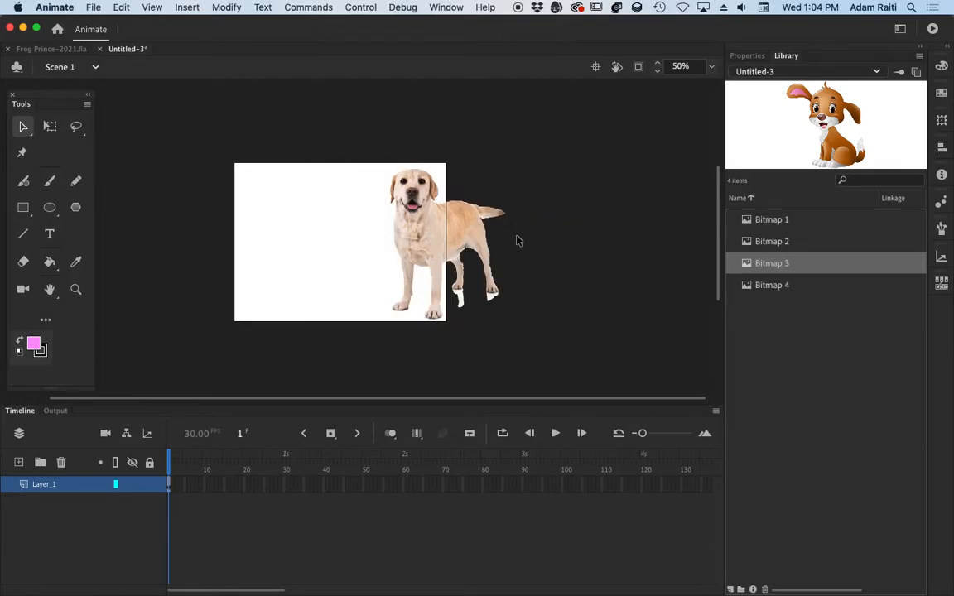
Step: Examine the individual color shapes that make up the traced dog's back up close
{"action": "left_click", "coordinate": [468, 221], "text": "super"}
{"action": "left_click", "coordinate": [314, 191], "text": "super"}
{"action": "left_click", "coordinate": [390, 294], "text": "super"}
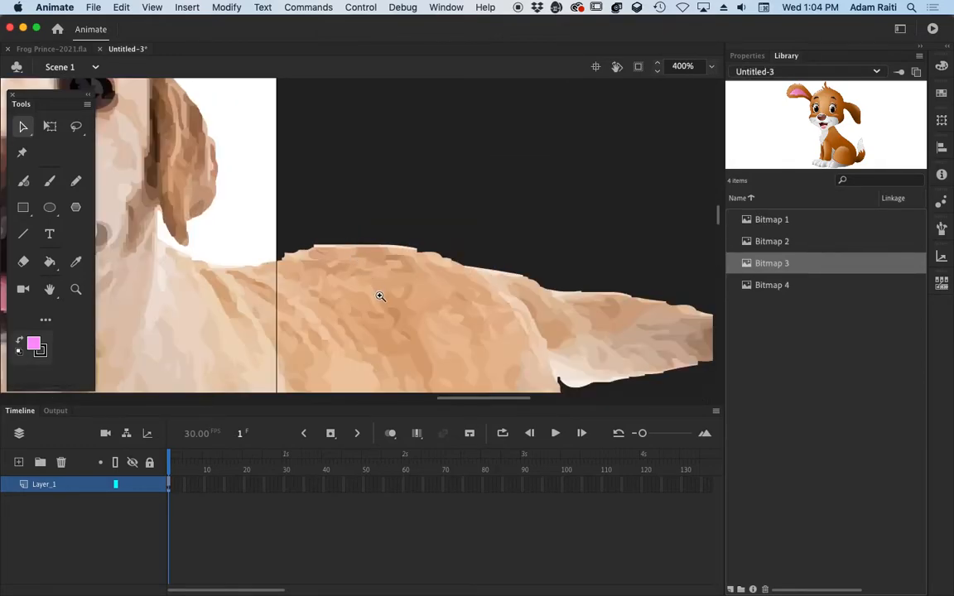
{"action": "left_click", "coordinate": [398, 313]}
{"action": "left_click", "coordinate": [448, 336]}
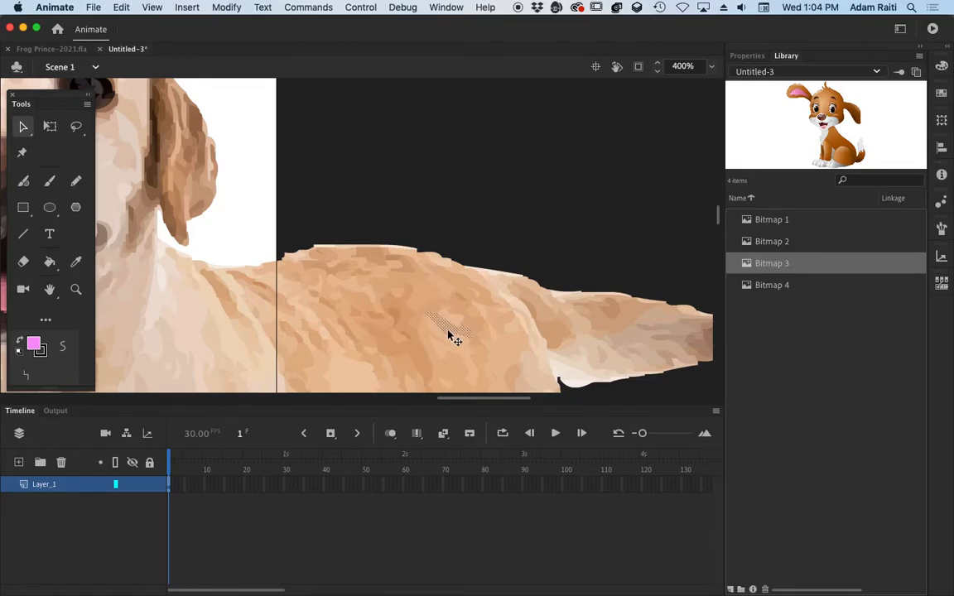
{"action": "left_click", "coordinate": [386, 350]}
{"action": "left_click", "coordinate": [282, 339]}
{"action": "left_click", "coordinate": [343, 279], "text": "shift+super"}
{"action": "left_click", "coordinate": [343, 279], "text": "shift+super"}
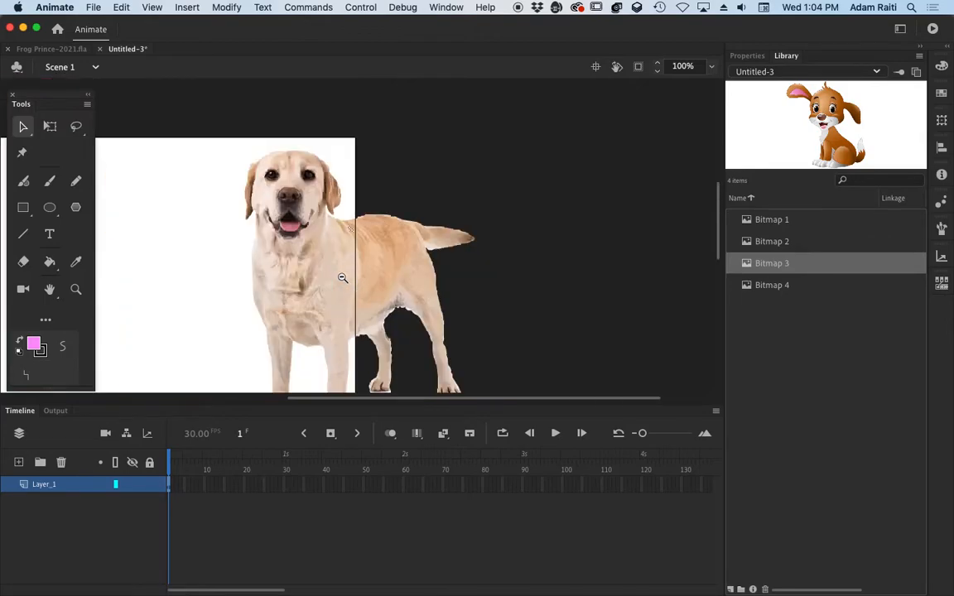
Step: Undo the background deletion and the bitmap trace, and delete the dog picture from the stage
{"action": "left_click_drag", "start_coordinate": [328, 282], "coordinate": [358, 230]}
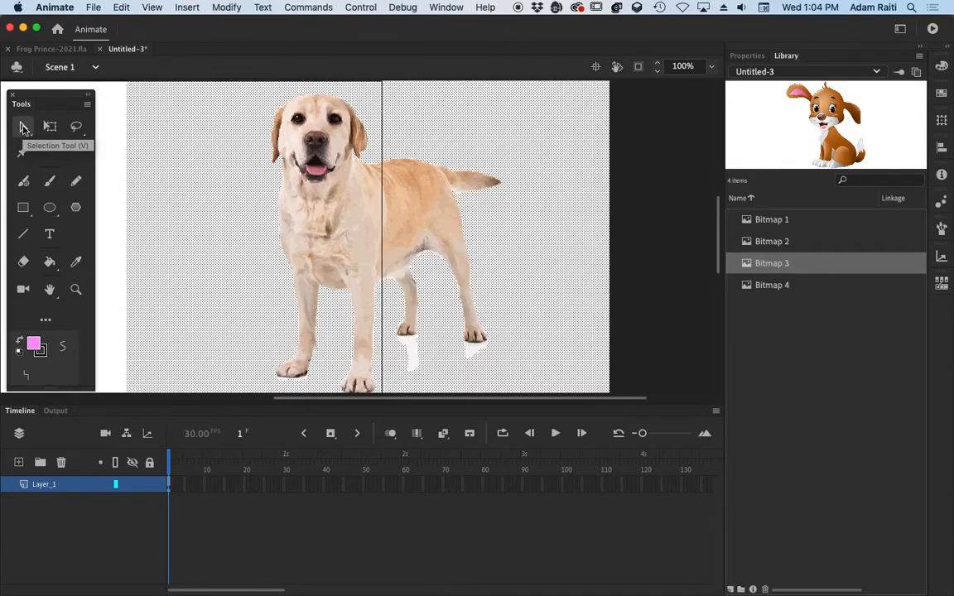
{"action": "key", "text": "super+a"}
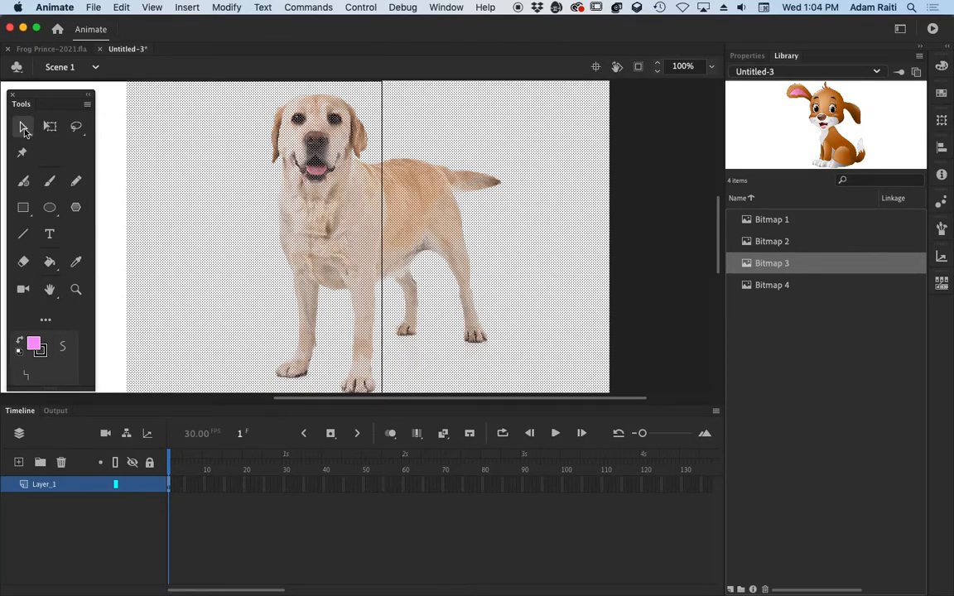
{"action": "key", "text": "super+z"}
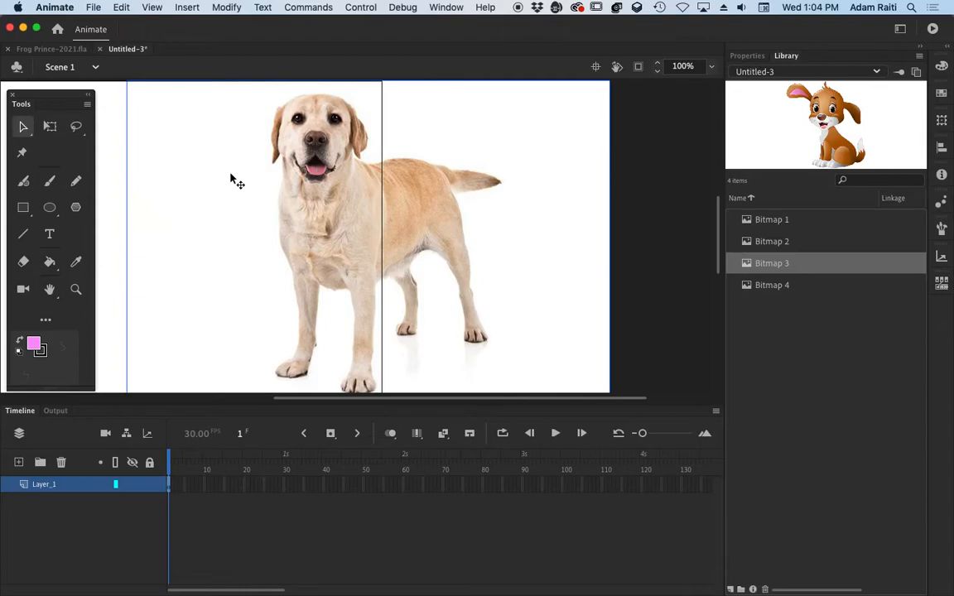
{"action": "key", "text": "Delete"}
{"action": "left_click_drag", "start_coordinate": [272, 241], "coordinate": [467, 241]}
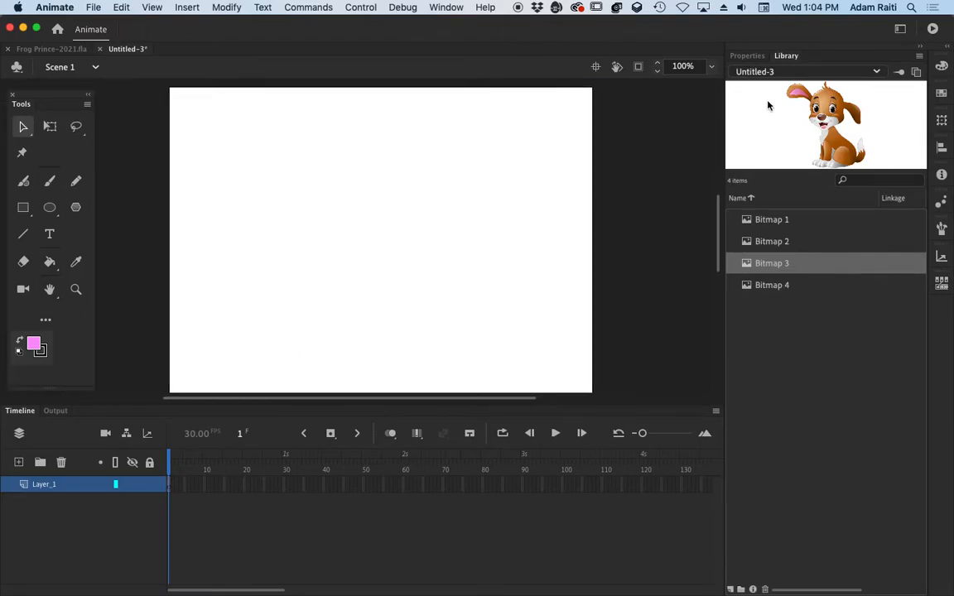
Step: Preview Bitmap 1 through Bitmap 4 in the library one after another
{"action": "left_click", "coordinate": [777, 219]}
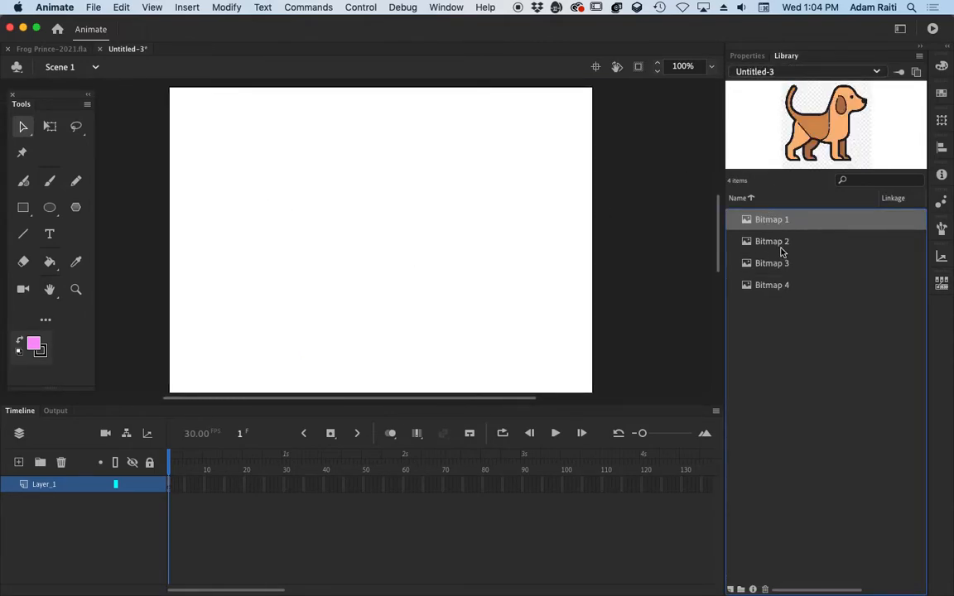
{"action": "left_click", "coordinate": [782, 242]}
{"action": "left_click", "coordinate": [785, 265]}
{"action": "left_click", "coordinate": [779, 287]}
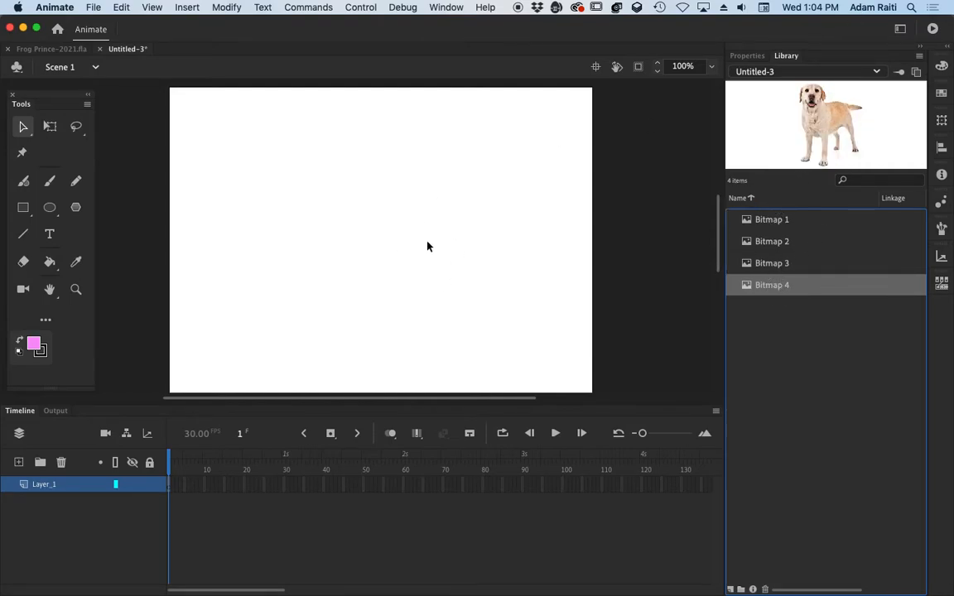
Step: Switch to Chrome, search images for "dog clip art", and return to Animate
{"action": "key", "text": "super+Tab"}
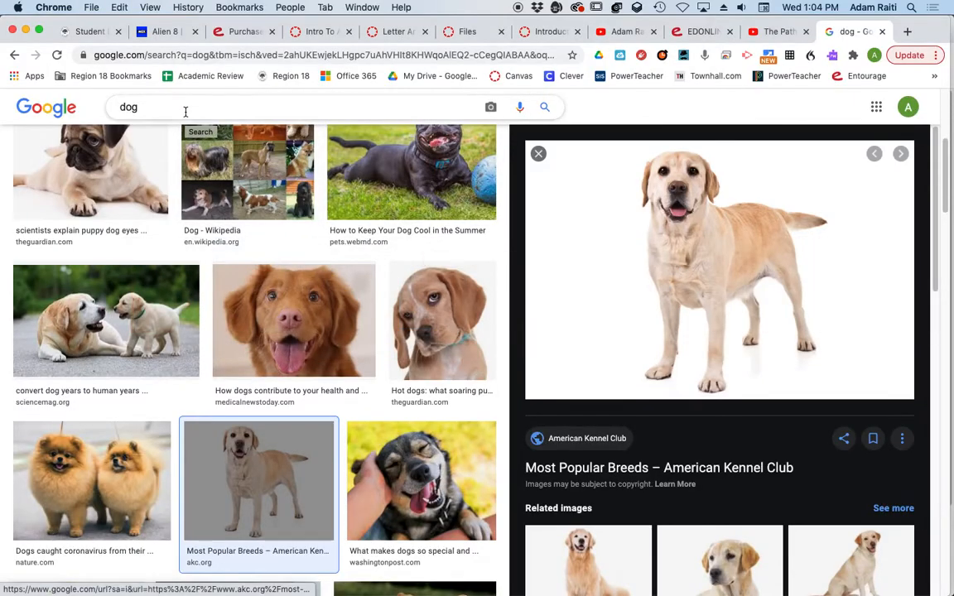
{"action": "left_click", "coordinate": [186, 111]}
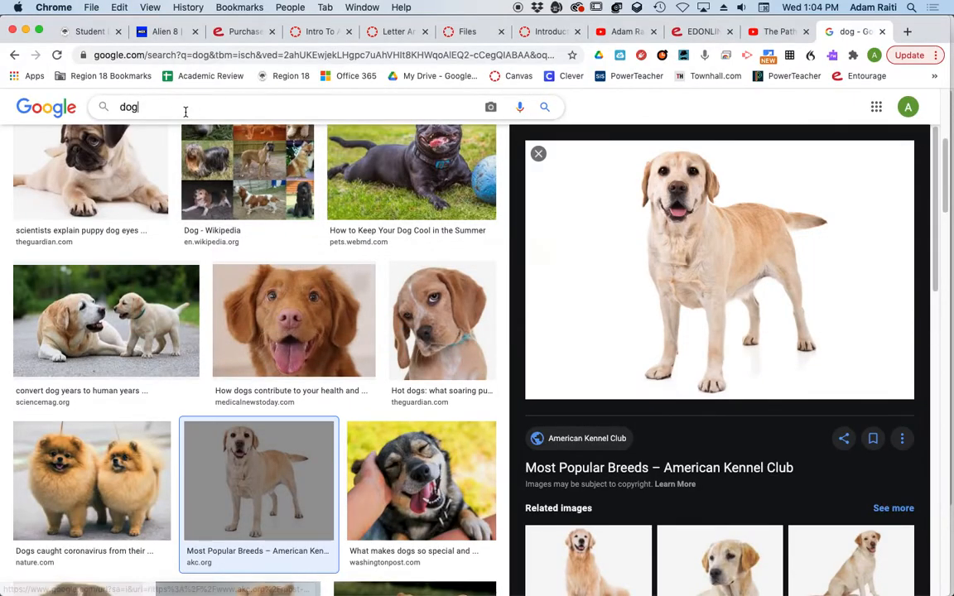
{"action": "type", "text": "clip art"}
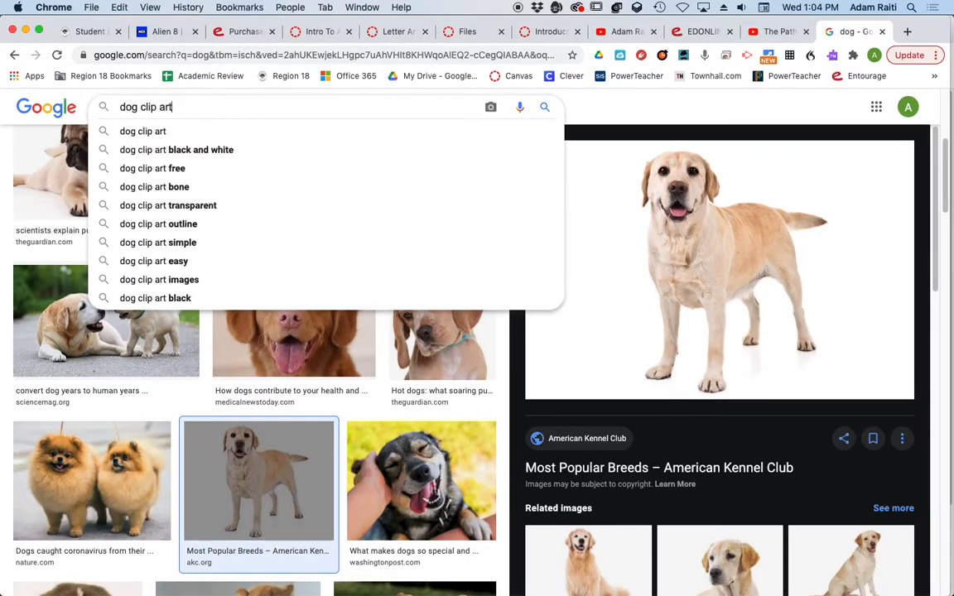
{"action": "key", "text": "Return"}
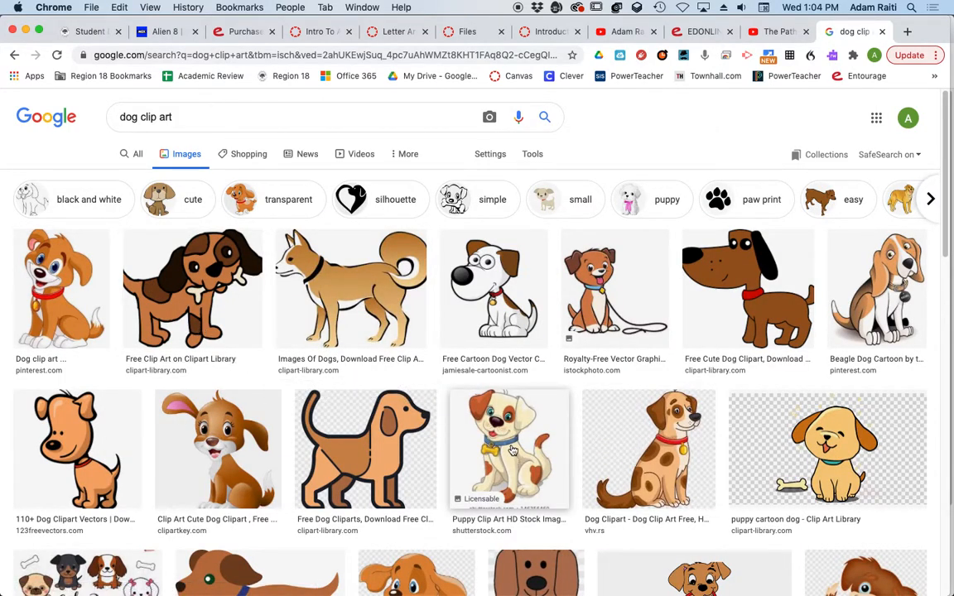
{"action": "key", "text": "super+Tab"}
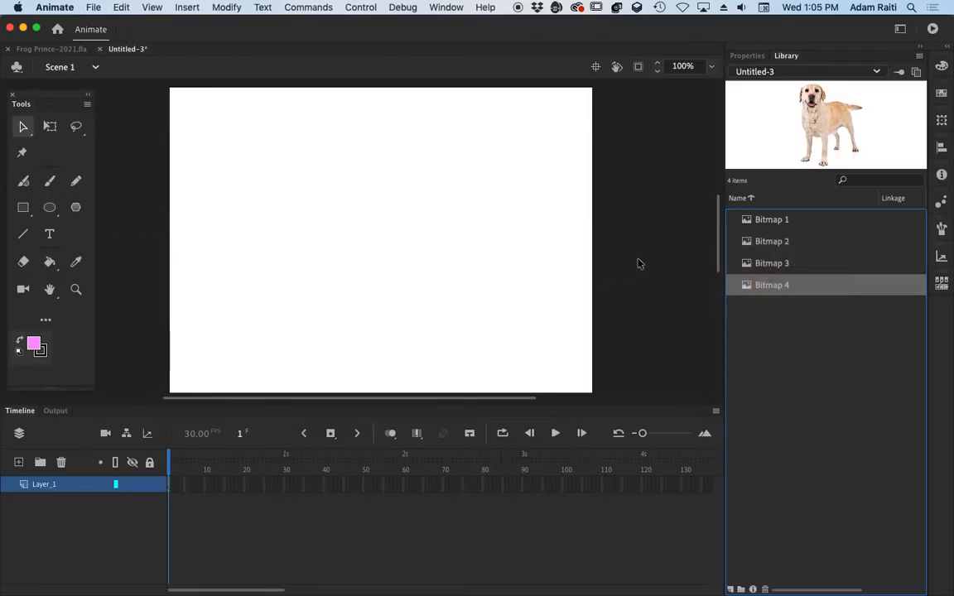
Step: Compare the library previews of Bitmap 1, Bitmap 2 and Bitmap 3, returning to Bitmap 1
{"action": "left_click", "coordinate": [778, 220]}
{"action": "left_click", "coordinate": [779, 241]}
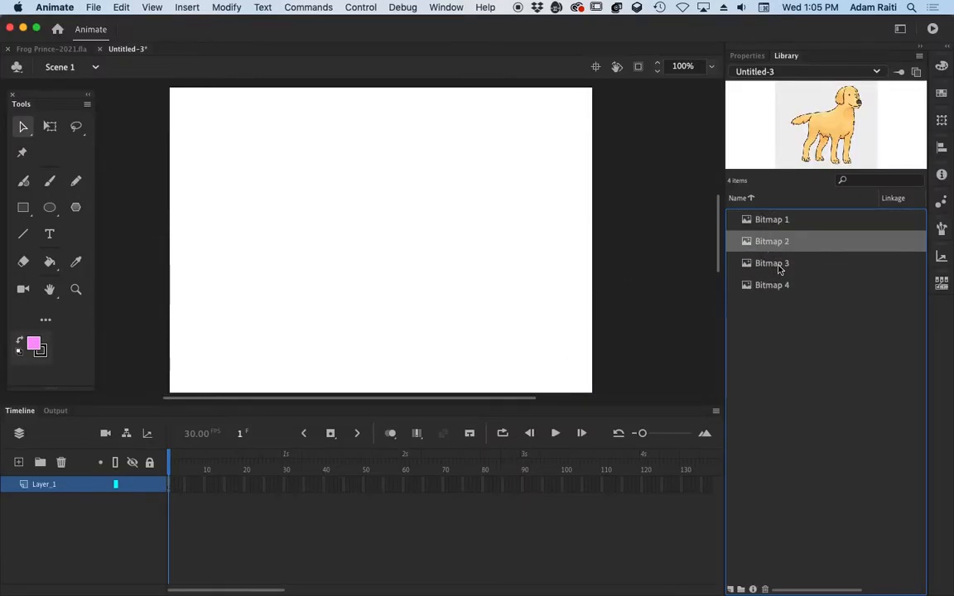
{"action": "left_click", "coordinate": [779, 264]}
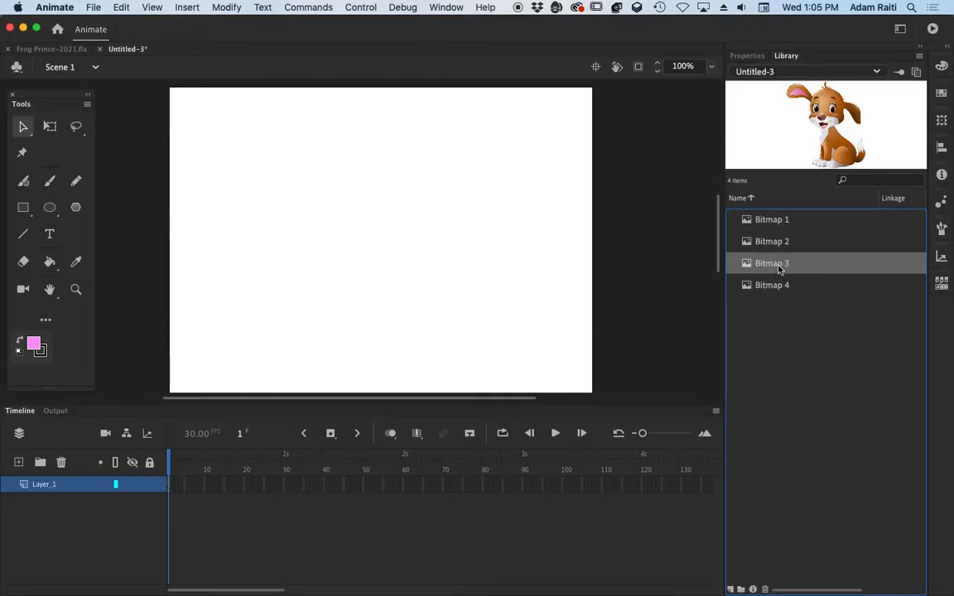
{"action": "left_click", "coordinate": [777, 222]}
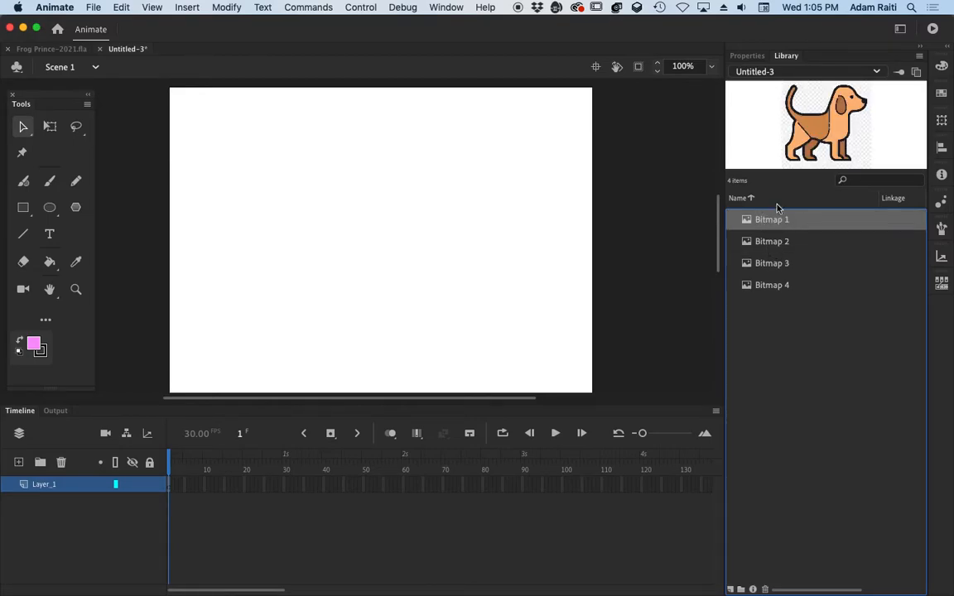
Step: Place Bitmap 1 on the stage and shrink it with Free Transform so it fits well inside the stage
{"action": "left_click_drag", "start_coordinate": [770, 220], "coordinate": [325, 181]}
{"action": "left_click_drag", "start_coordinate": [377, 224], "coordinate": [404, 265]}
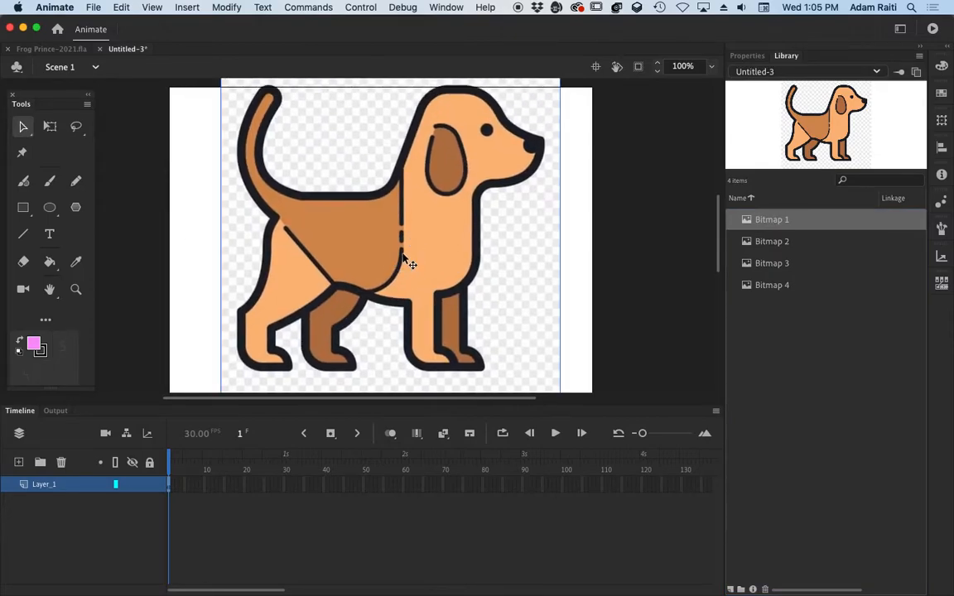
{"action": "left_click", "coordinate": [401, 267], "text": "alt+super"}
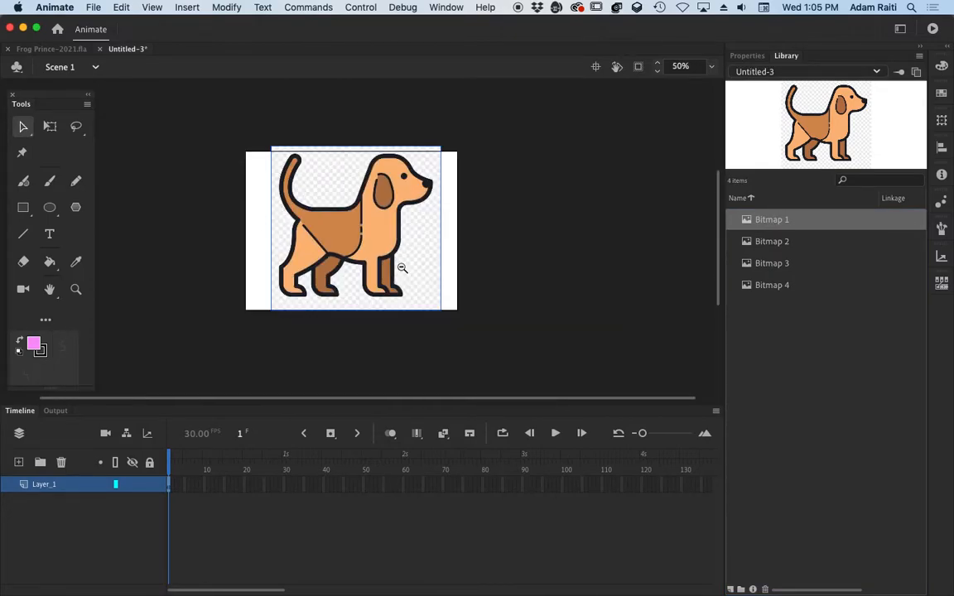
{"action": "left_click", "coordinate": [367, 209], "text": "super"}
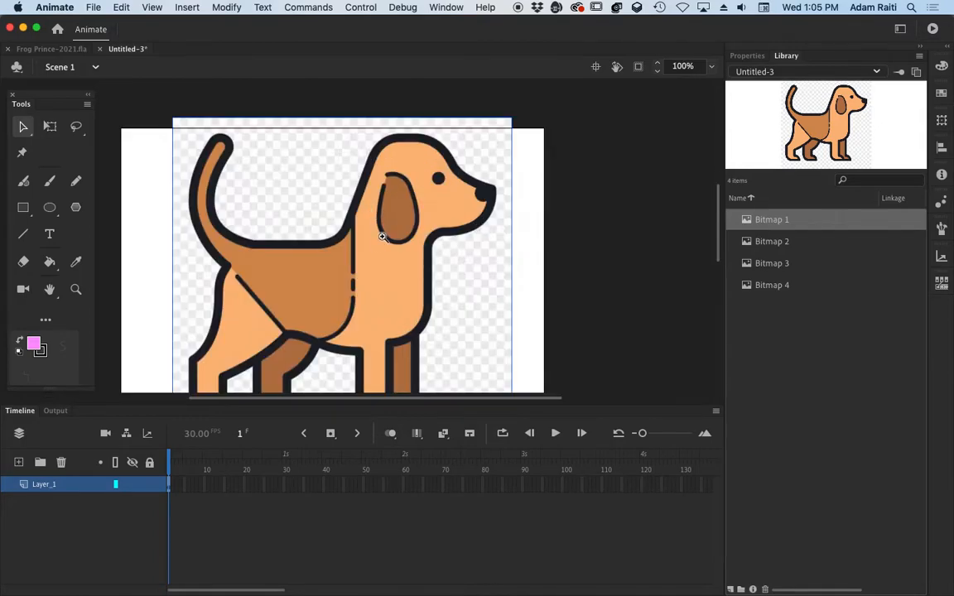
{"action": "left_click", "coordinate": [371, 254], "text": "alt+super"}
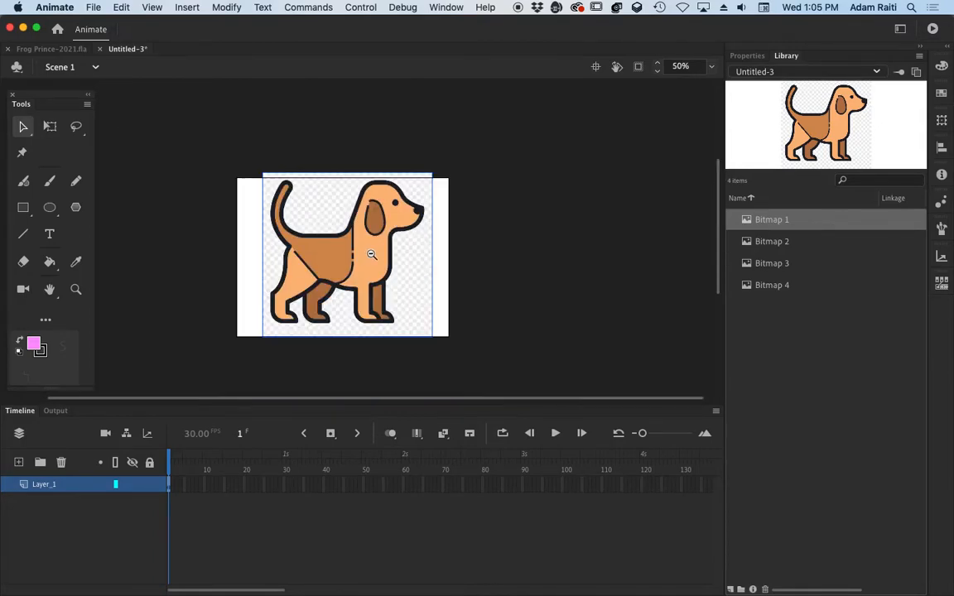
{"action": "left_click", "coordinate": [50, 128]}
{"action": "left_click_drag", "start_coordinate": [432, 171], "coordinate": [388, 204]}
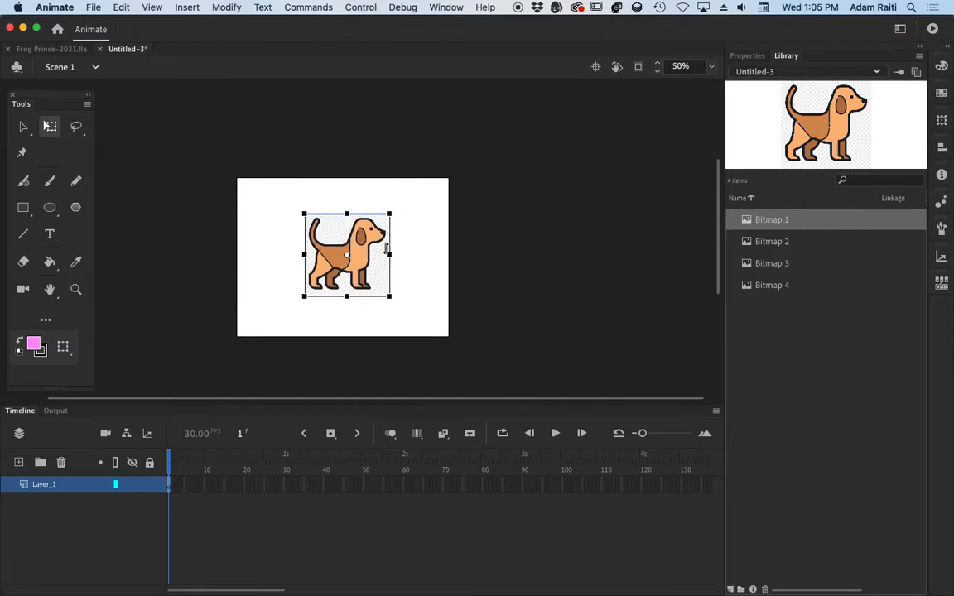
Step: Enlarge the dog bitmap to about 398 by 388 px and position it within the right part of the stage
{"action": "left_click", "coordinate": [489, 265]}
{"action": "left_click", "coordinate": [354, 263]}
{"action": "left_click", "coordinate": [524, 265]}
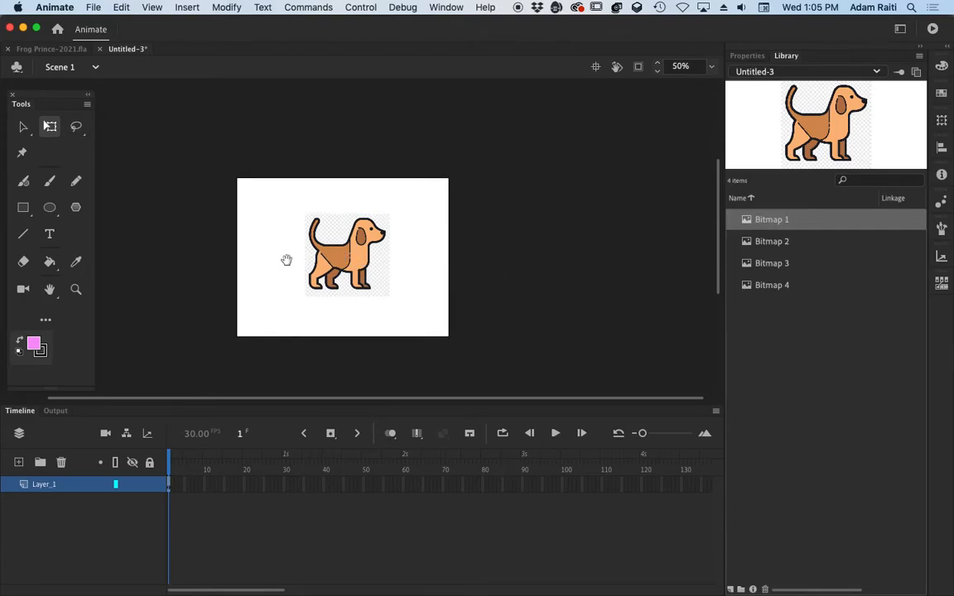
{"action": "left_click", "coordinate": [354, 265]}
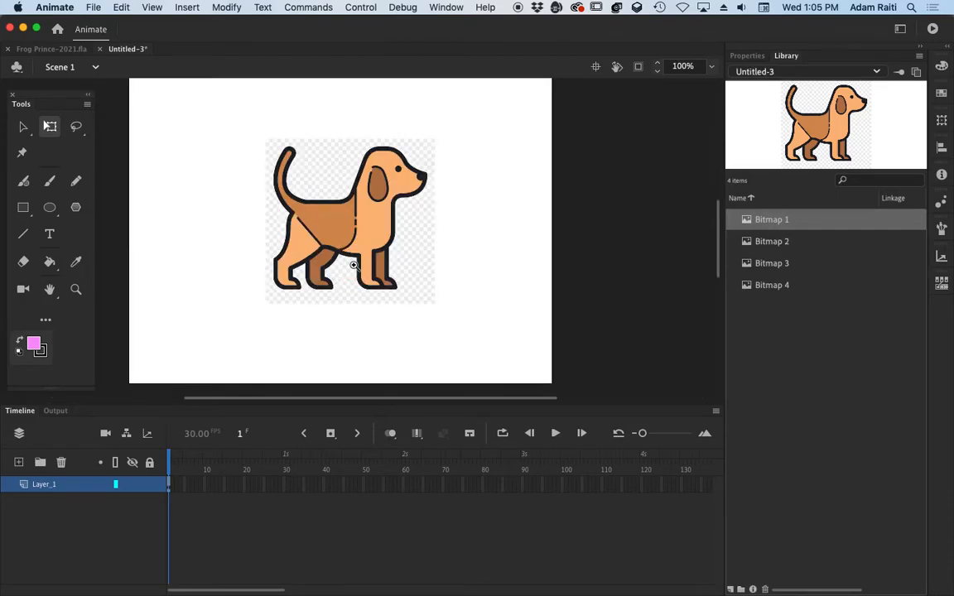
{"action": "left_click", "coordinate": [322, 176]}
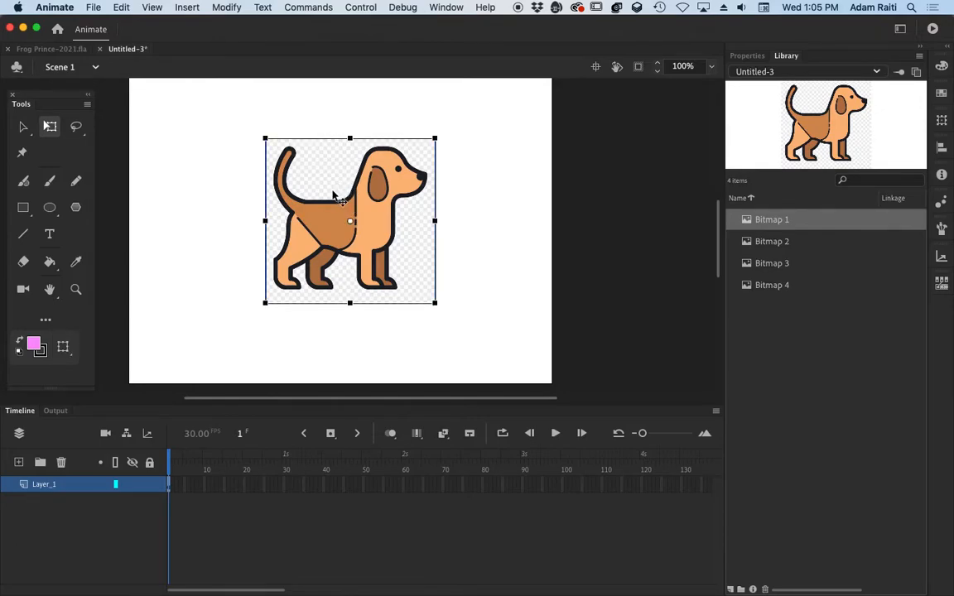
{"action": "left_click_drag", "start_coordinate": [333, 193], "coordinate": [410, 192]}
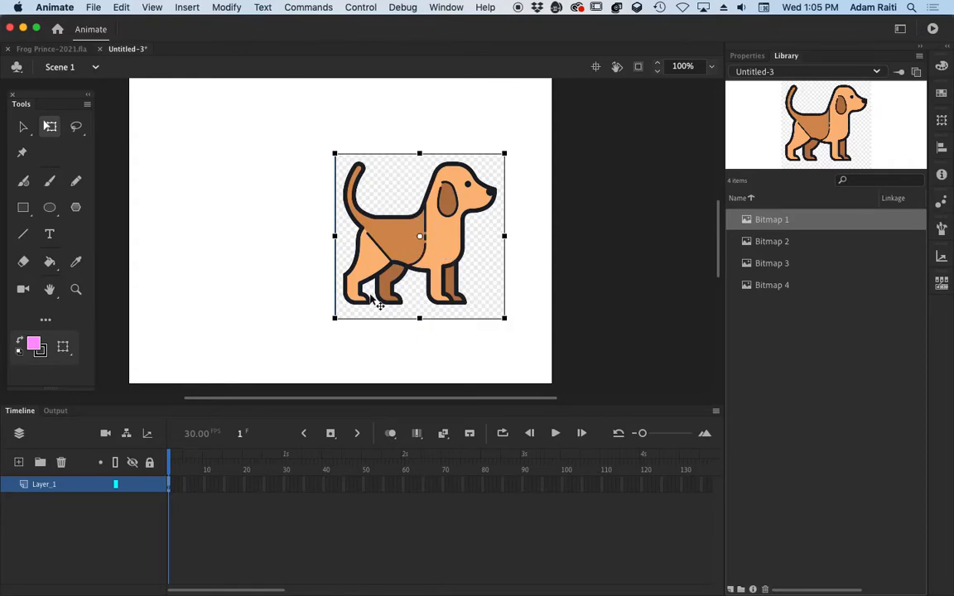
{"action": "left_click_drag", "start_coordinate": [335, 318], "coordinate": [249, 366]}
{"action": "left_click_drag", "start_coordinate": [421, 251], "coordinate": [392, 250]}
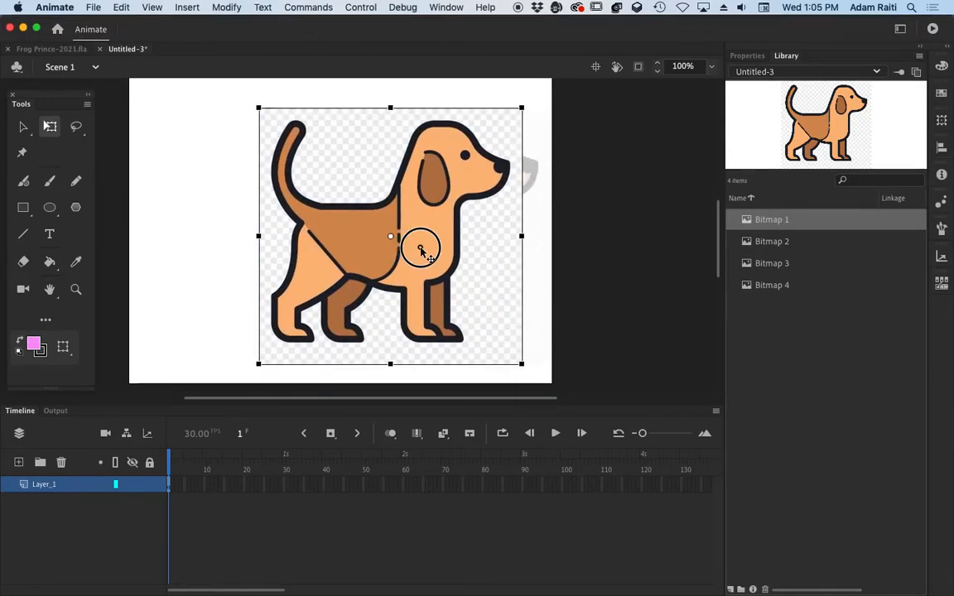
Step: Trace the dog bitmap with color threshold 20, minimum area 8 pixels, Many Corners and Normal curve fit, and deselect it
{"action": "left_click", "coordinate": [226, 8]}
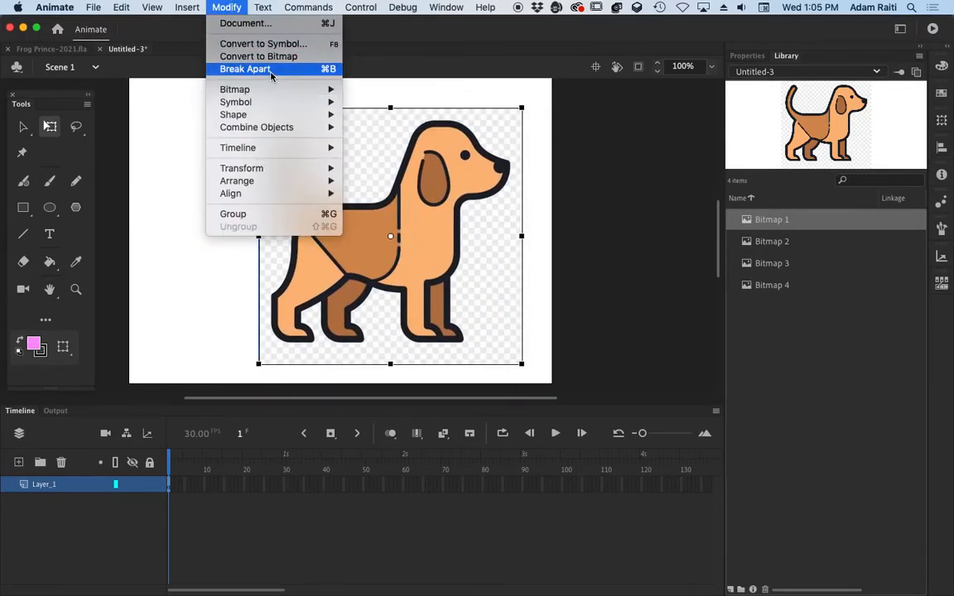
{"action": "mouse_move", "coordinate": [276, 91]}
{"action": "left_click", "coordinate": [386, 102]}
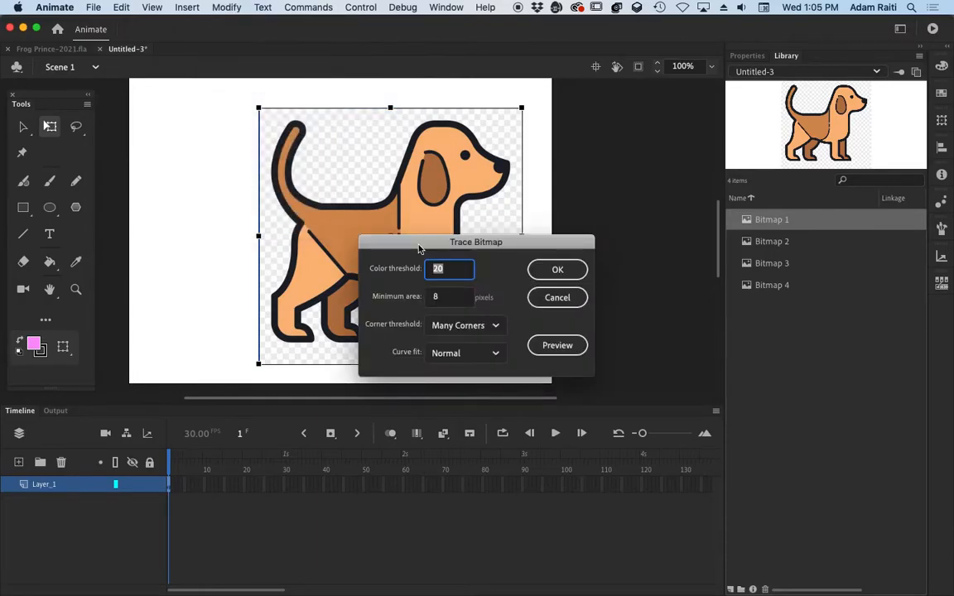
{"action": "left_click", "coordinate": [580, 270]}
{"action": "left_click", "coordinate": [579, 133]}
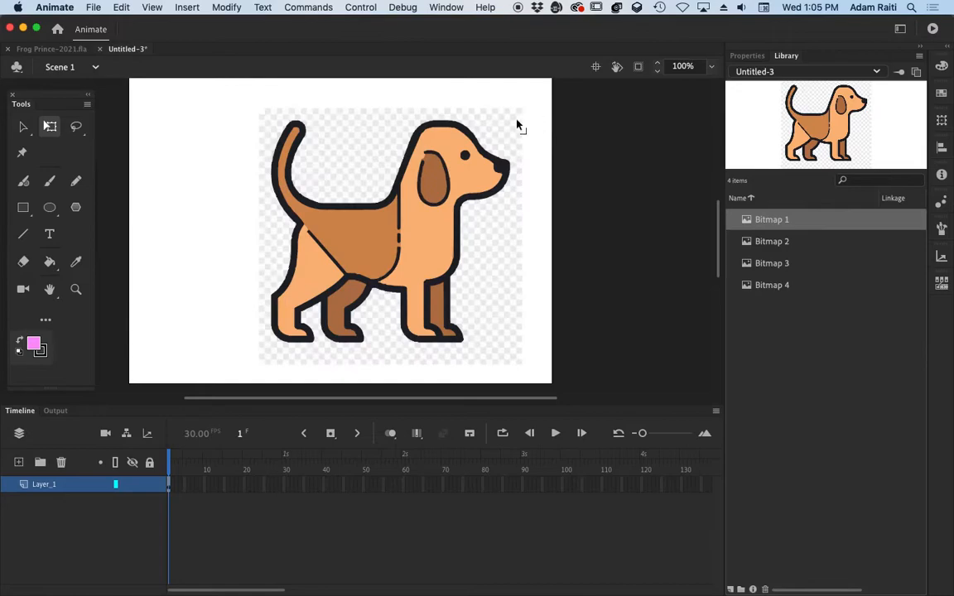
Step: Pull the traced background piece above the dog's back off the artwork and delete it
{"action": "left_click", "coordinate": [372, 164]}
{"action": "left_click_drag", "start_coordinate": [362, 144], "coordinate": [630, 128]}
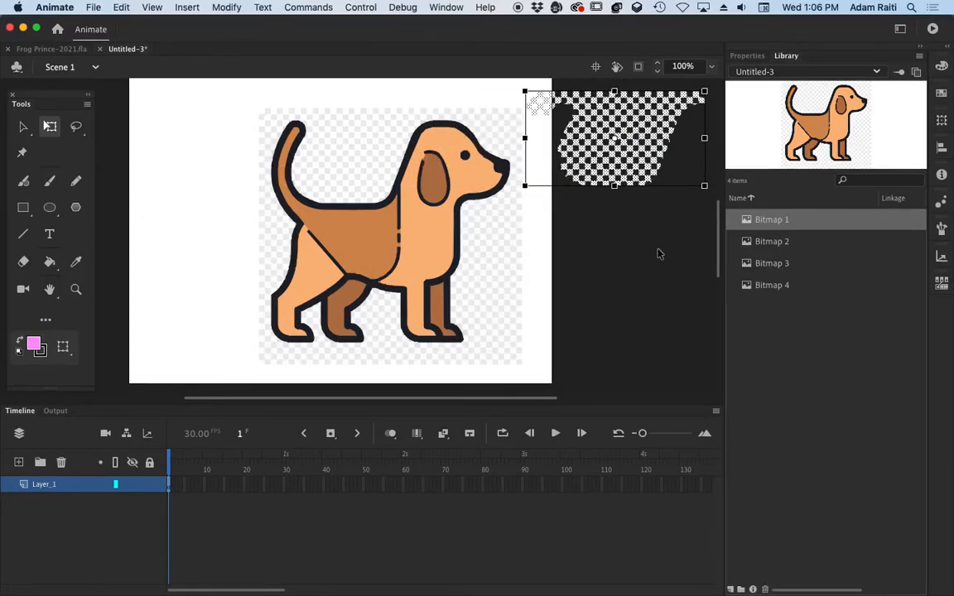
{"action": "key", "text": "Delete"}
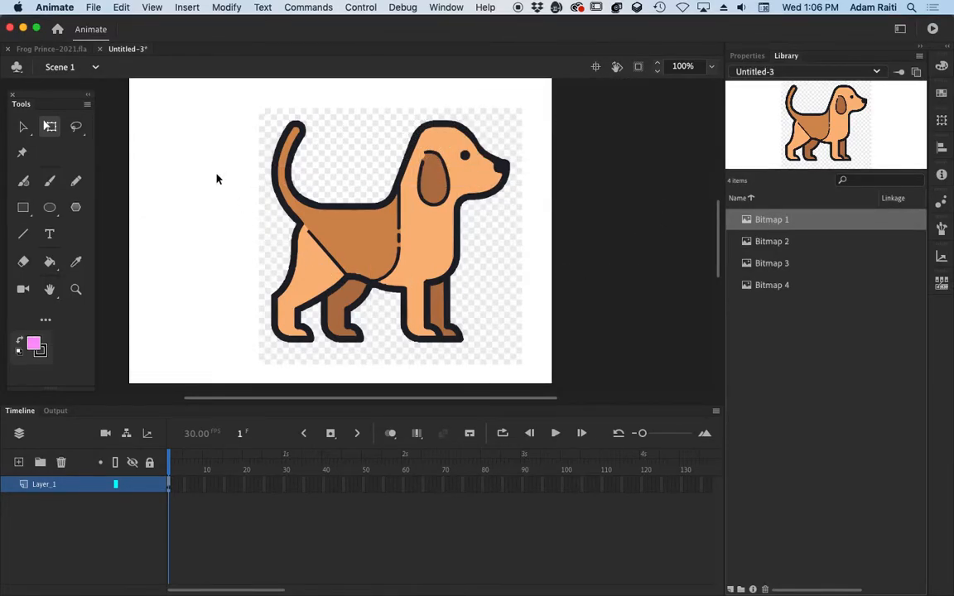
Step: Set the document's stage color to teal #339999
{"action": "left_click", "coordinate": [763, 59]}
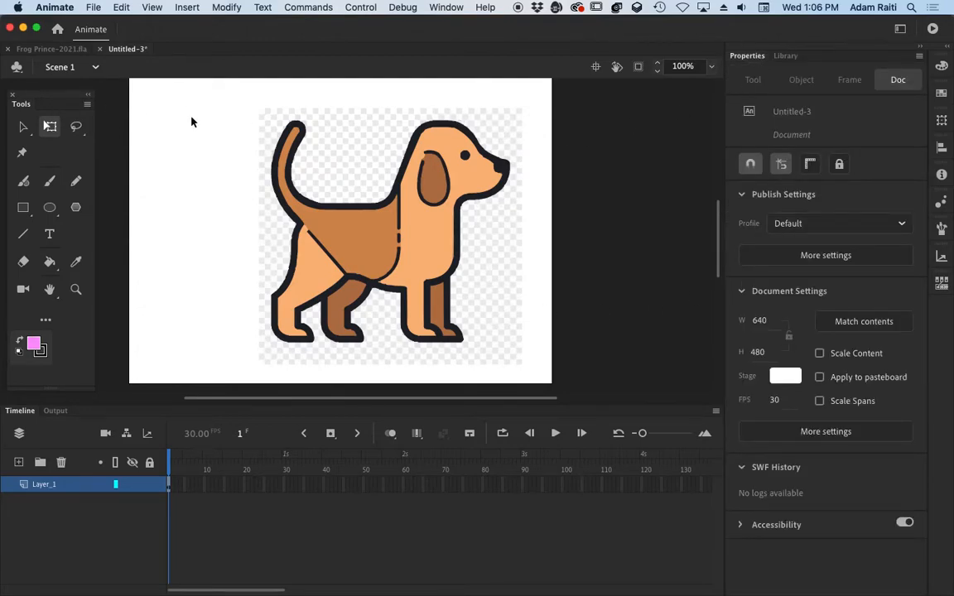
{"action": "left_click", "coordinate": [794, 378]}
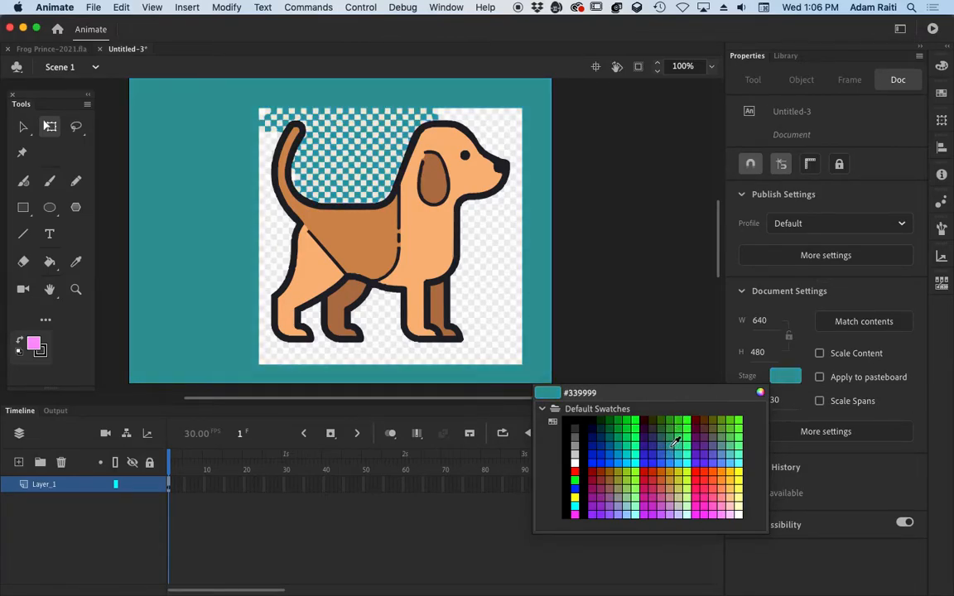
{"action": "left_click", "coordinate": [676, 442]}
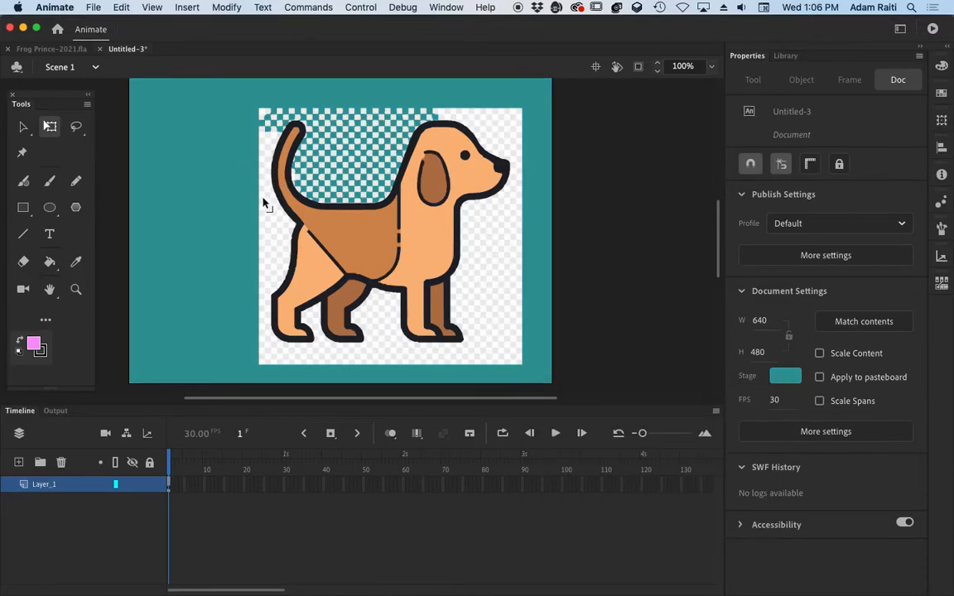
Step: Pull the traced background piece in front of the dog off the artwork and remove it
{"action": "left_click", "coordinate": [469, 233]}
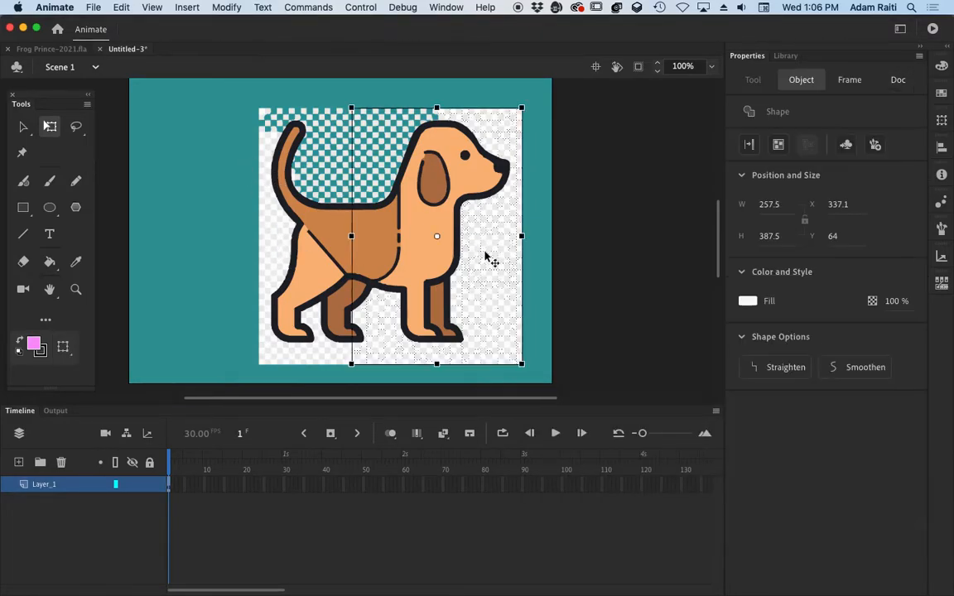
{"action": "left_click_drag", "start_coordinate": [486, 254], "coordinate": [584, 255]}
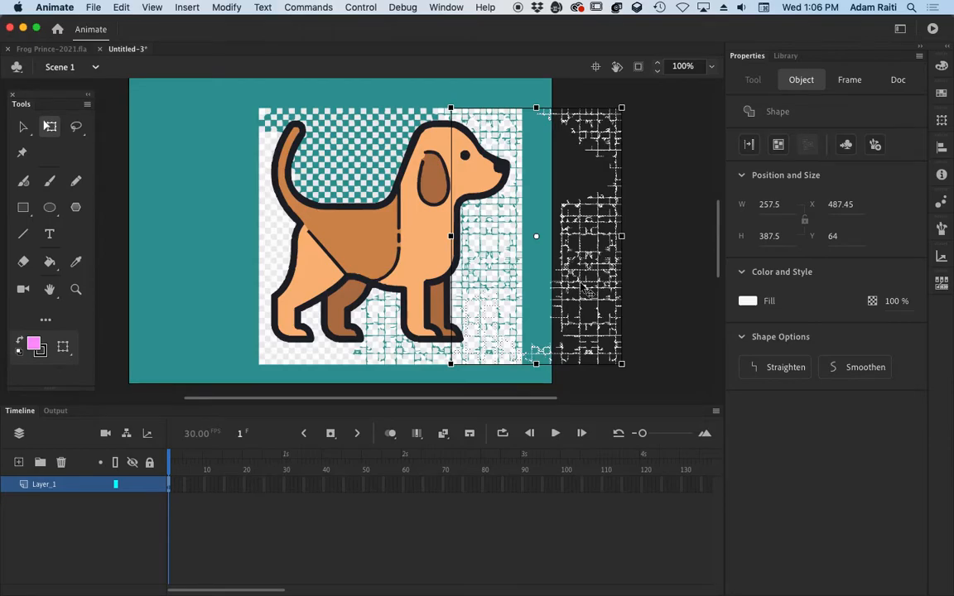
{"action": "key", "text": "super+z"}
{"action": "left_click", "coordinate": [555, 267]}
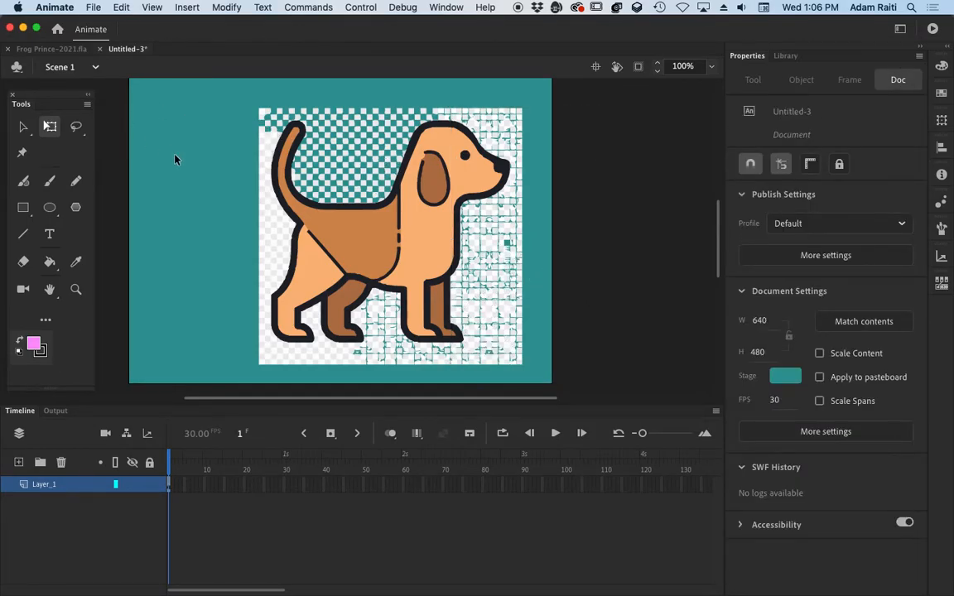
Step: Select all of the traced dog artwork and delete it from the stage
{"action": "left_click", "coordinate": [24, 127]}
{"action": "left_click_drag", "start_coordinate": [217, 91], "coordinate": [545, 377]}
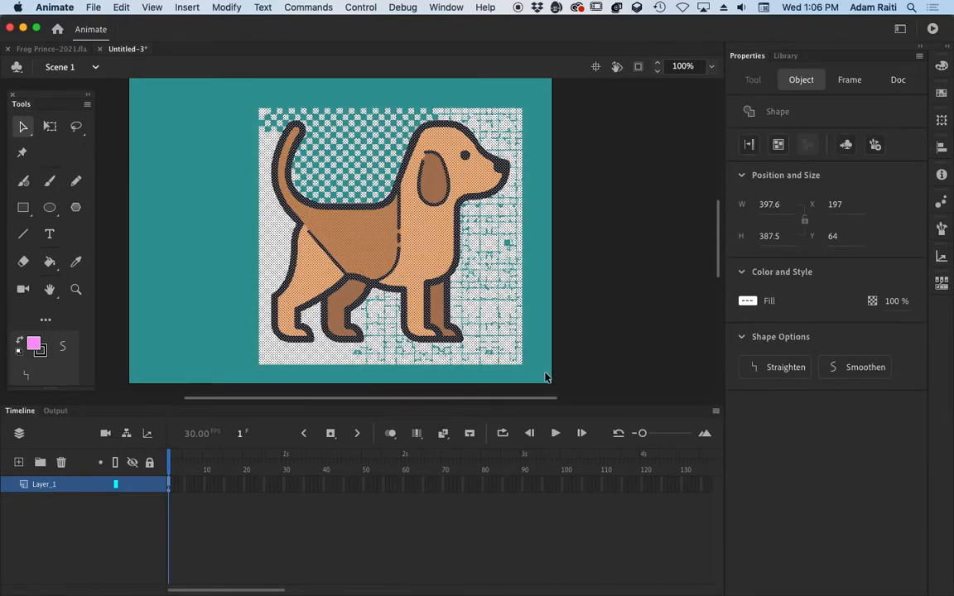
{"action": "key", "text": "Delete"}
Step: Place Bitmap 1 on the stage again, cut it to the clipboard, and switch to Photoshop
{"action": "left_click", "coordinate": [786, 56]}
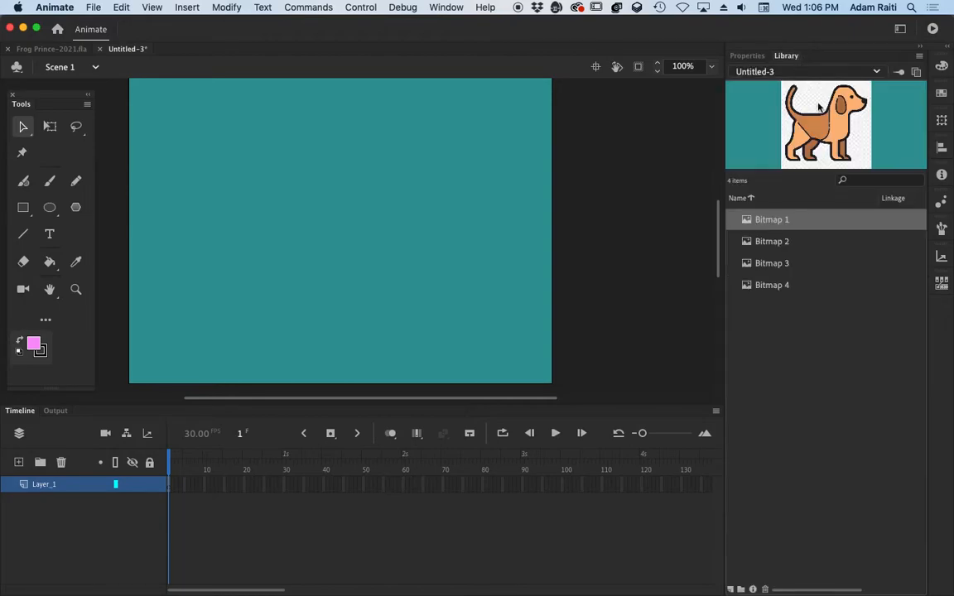
{"action": "left_click_drag", "start_coordinate": [816, 129], "coordinate": [364, 230]}
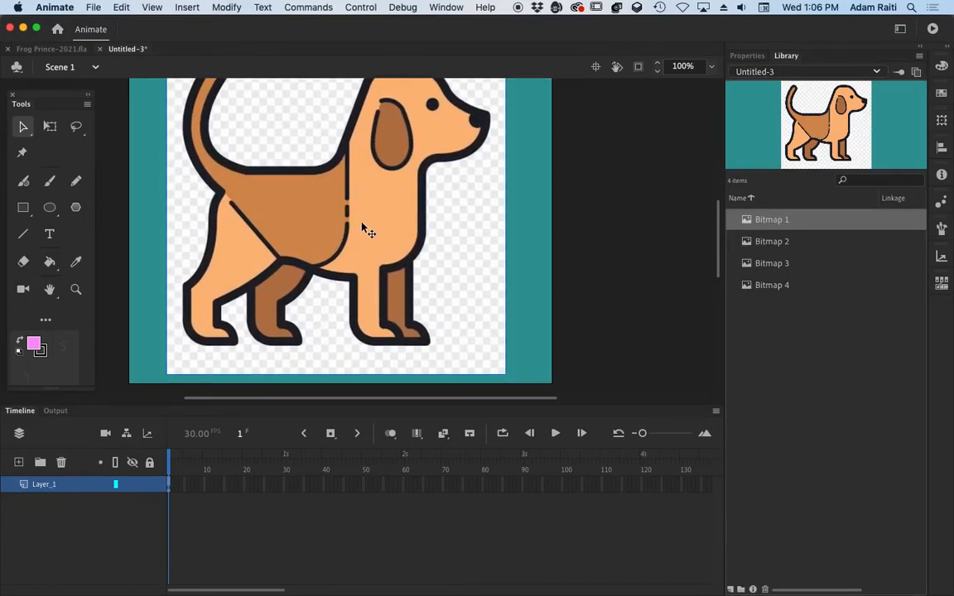
{"action": "key", "text": "Delete"}
{"action": "key", "text": "super+Tab"}
{"action": "key", "text": "Tab"}
{"action": "key", "text": "Tab"}
{"action": "key", "text": "Tab"}
Step: Create a new Photoshop document and paste the dog picture into it
{"action": "left_click", "coordinate": [101, 7]}
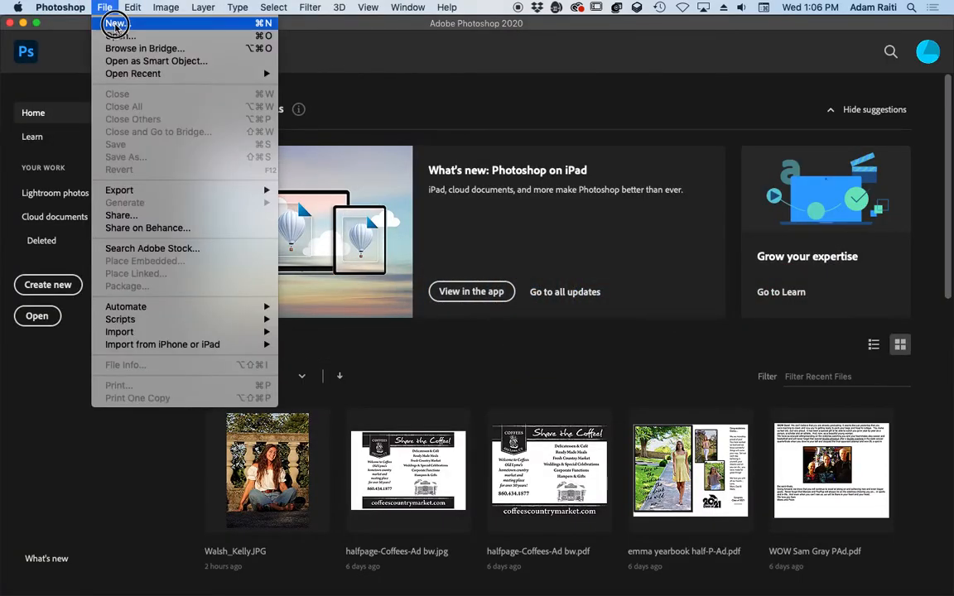
{"action": "left_click", "coordinate": [118, 23]}
{"action": "left_click", "coordinate": [831, 506]}
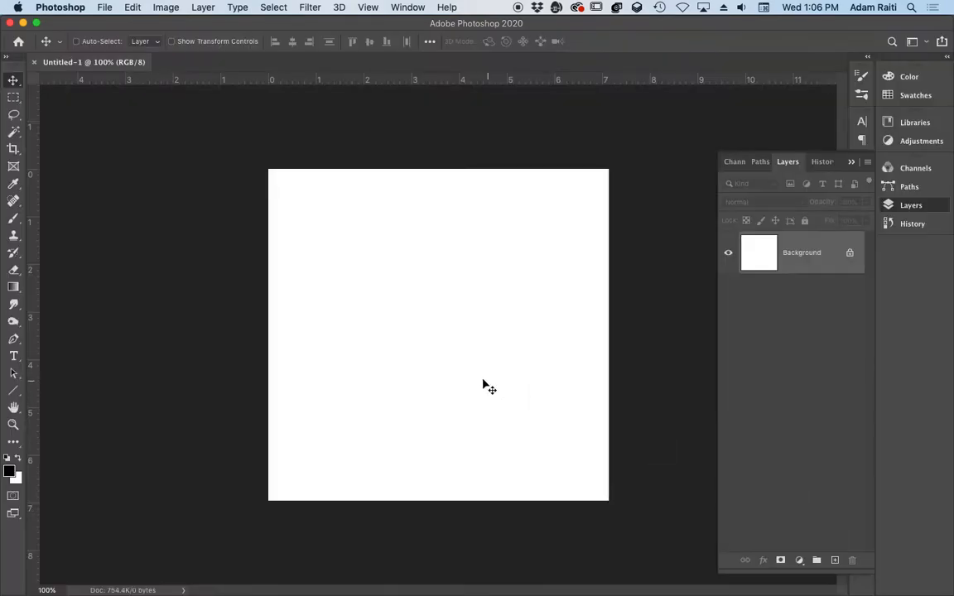
{"action": "key", "text": "super+v"}
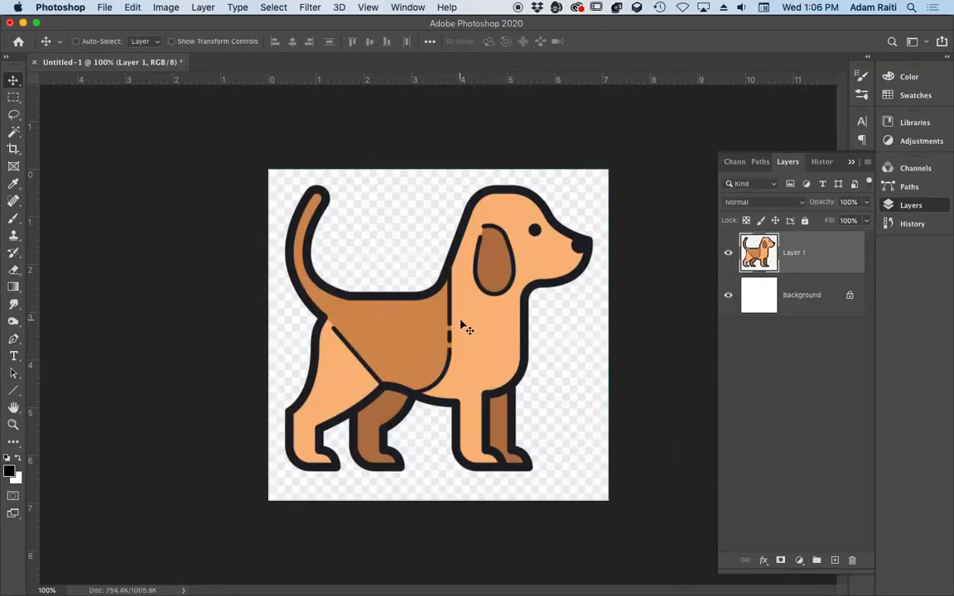
Step: Select the checkered background around the dog on Layer 1 with the Magic Wand tool
{"action": "key", "text": "w"}
{"action": "left_click", "coordinate": [403, 255]}
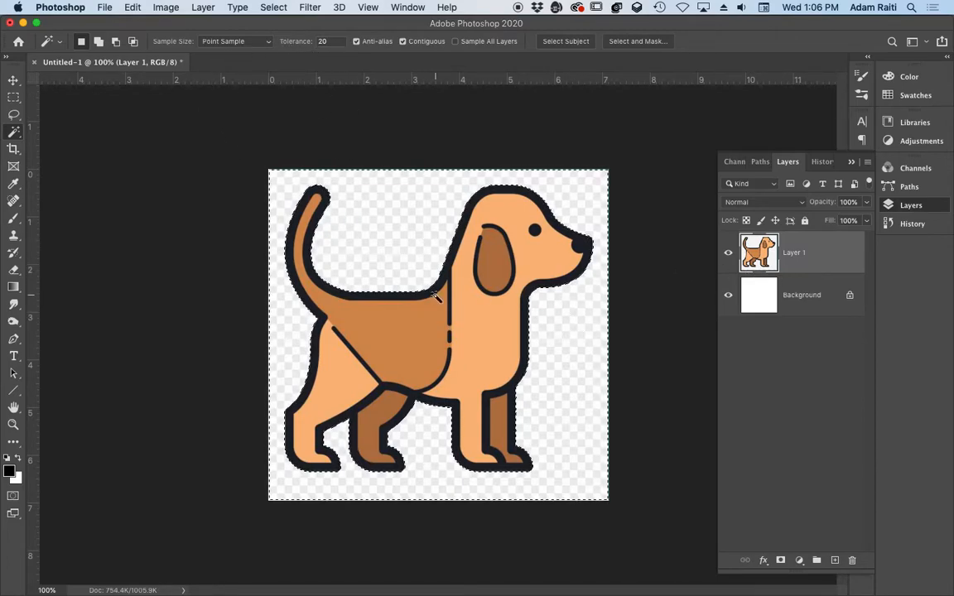
{"action": "left_click", "coordinate": [582, 341]}
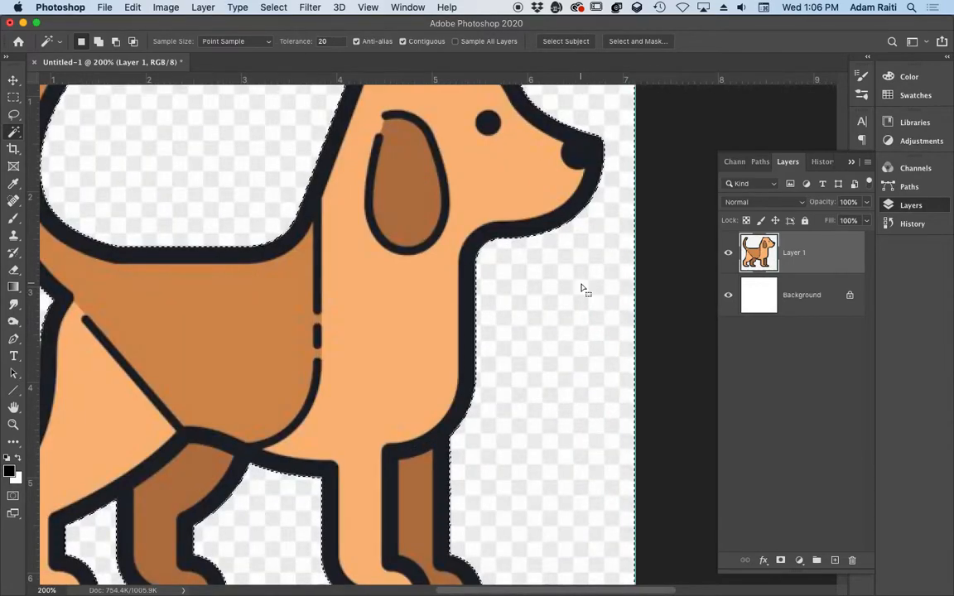
Step: Invert the background selection and remove the selected dog from Layer 1
{"action": "left_click", "coordinate": [262, 7]}
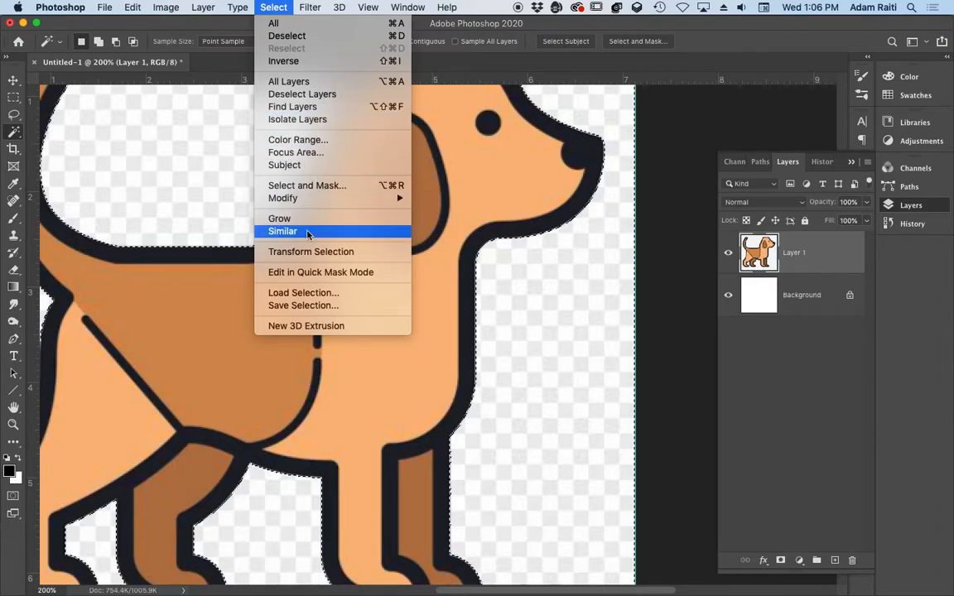
{"action": "left_click", "coordinate": [308, 69]}
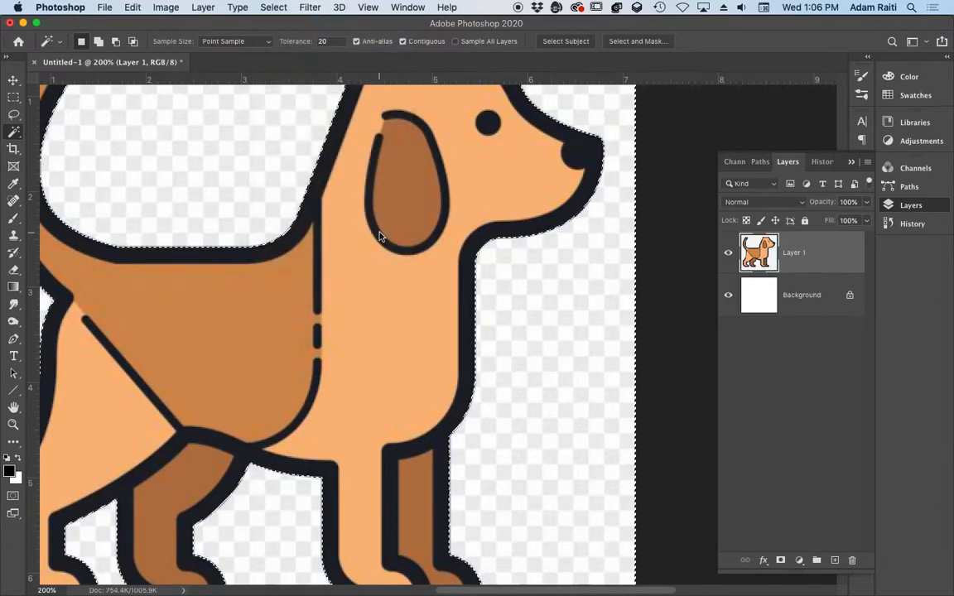
{"action": "key", "text": "Delete"}
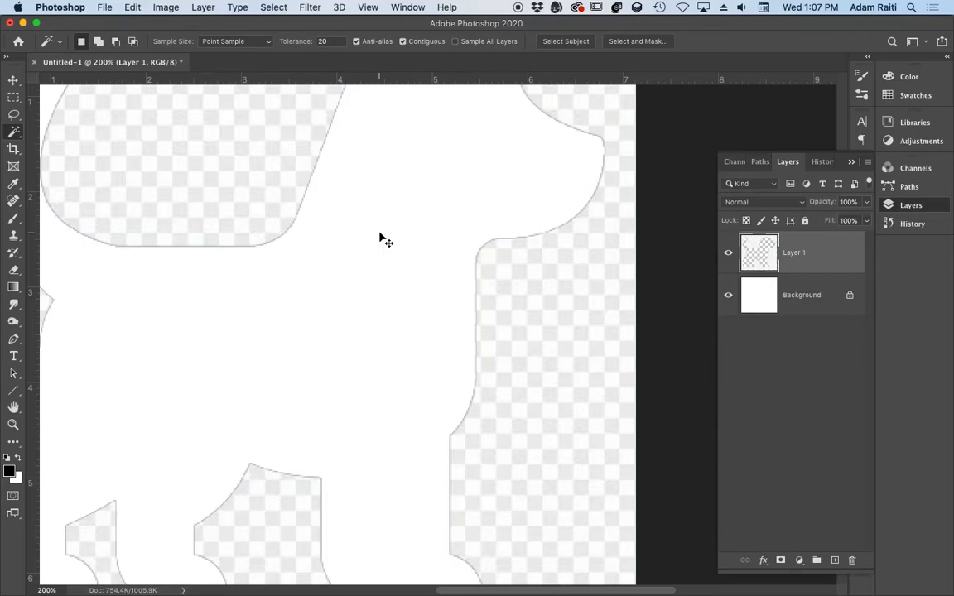
Step: Switch to Animate, paste the cut-out dog onto the stage, and trace it with color threshold 20 and minimum area 8 pixels
{"action": "key", "text": "super+Tab"}
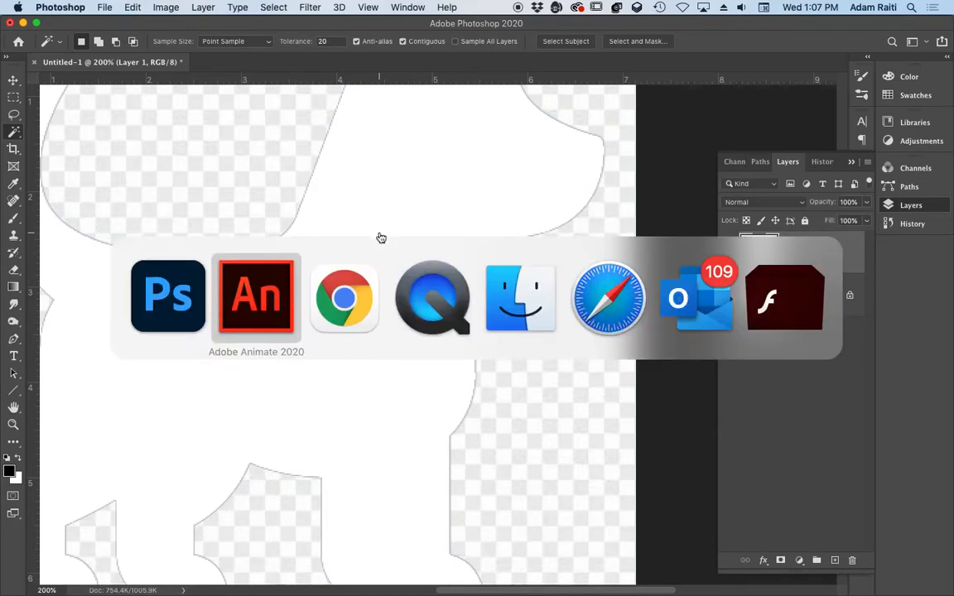
{"action": "key", "text": "super+v"}
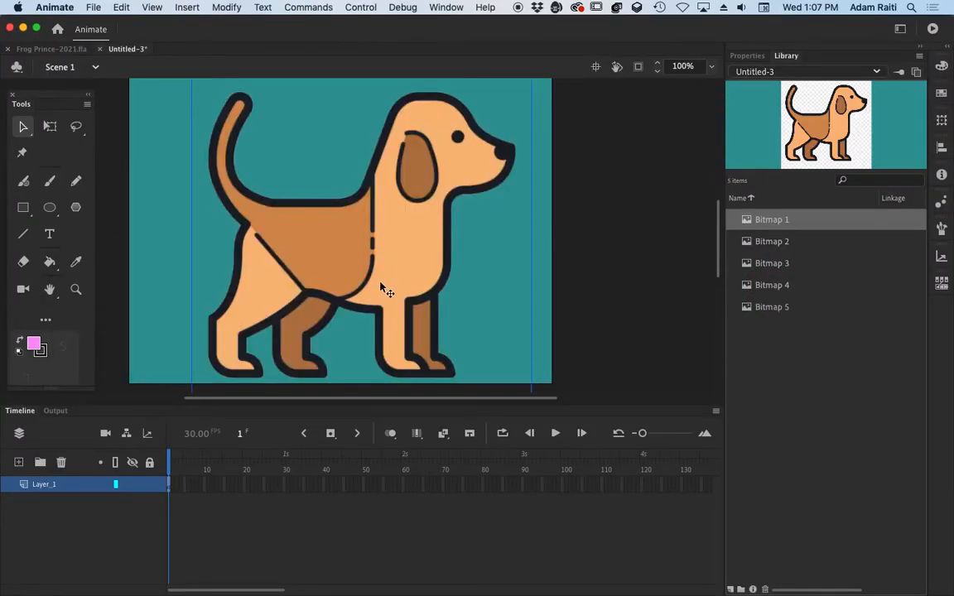
{"action": "left_click", "coordinate": [236, 7]}
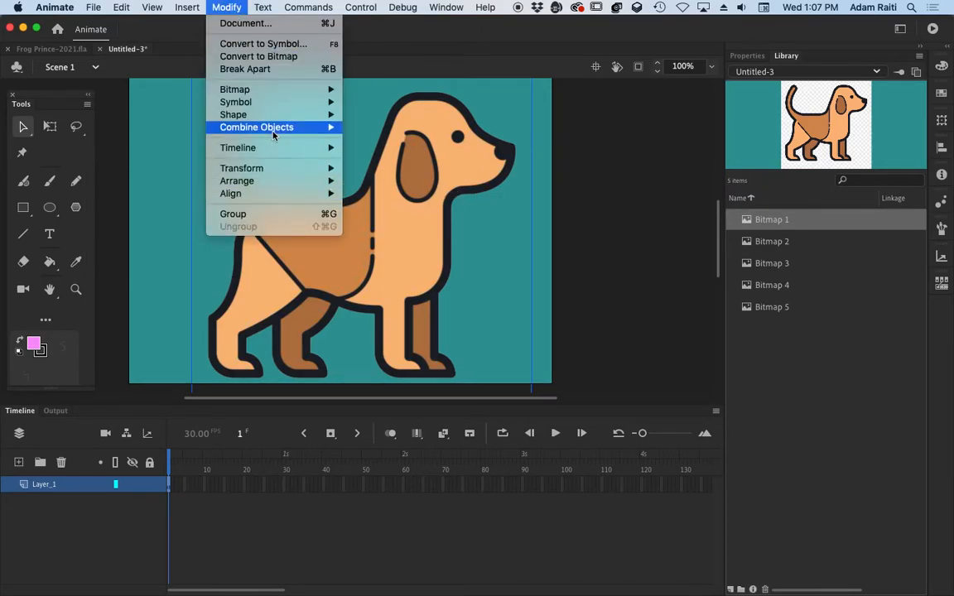
{"action": "mouse_move", "coordinate": [248, 89]}
{"action": "left_click", "coordinate": [380, 102]}
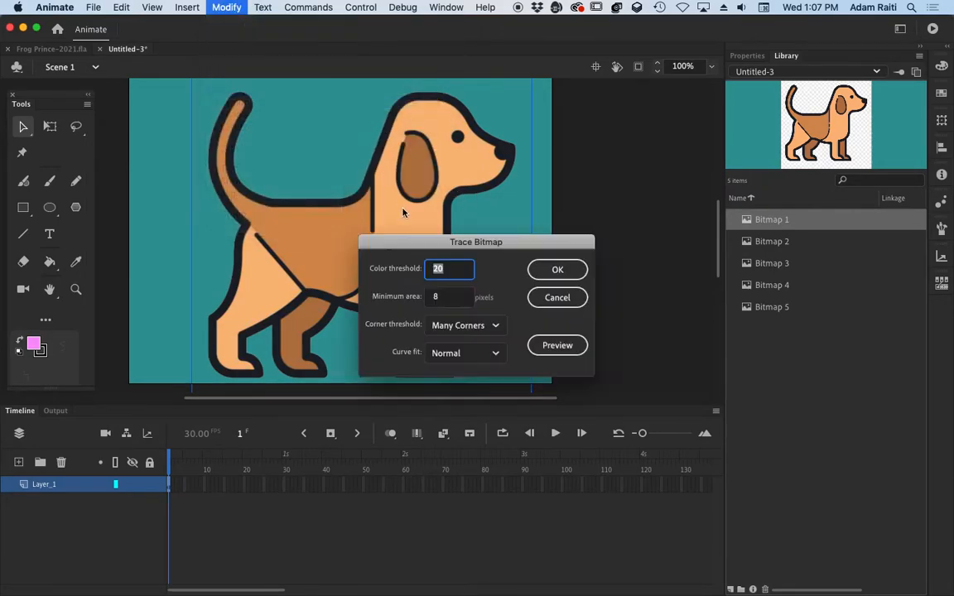
{"action": "left_click", "coordinate": [559, 271]}
{"action": "left_click", "coordinate": [611, 241]}
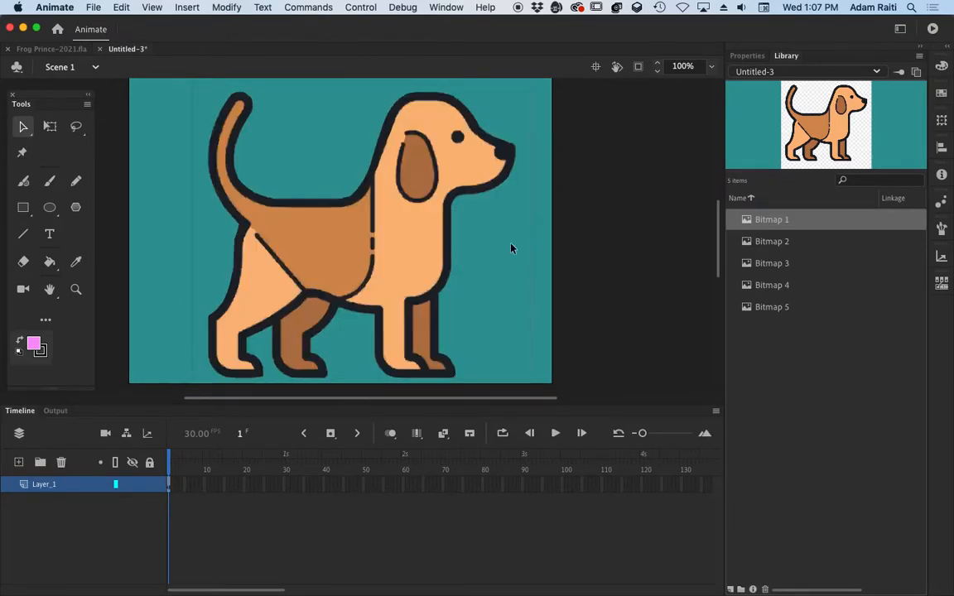
Step: Select and delete the stray traced edges around the dog
{"action": "key", "text": "super+minus"}
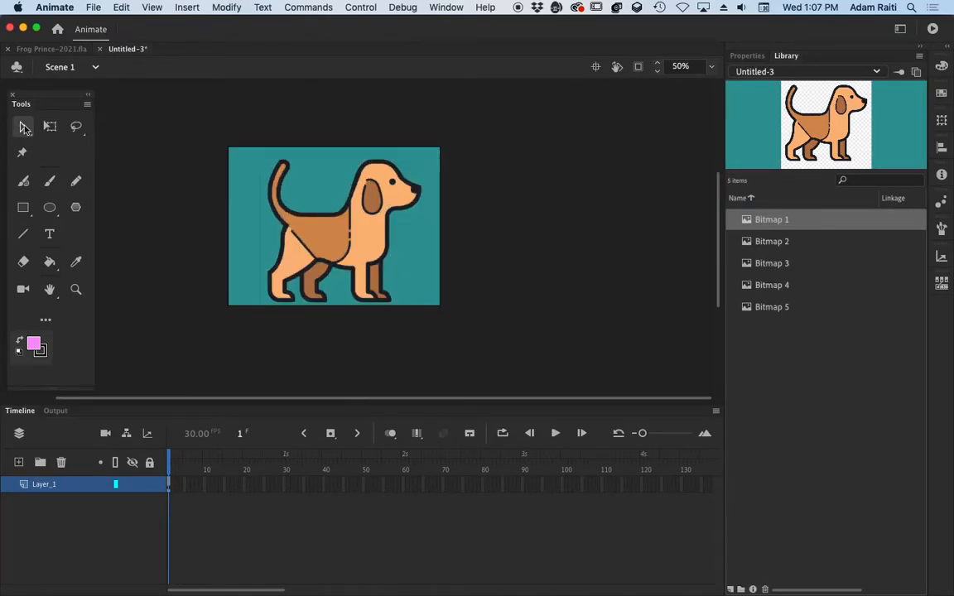
{"action": "mouse_move", "coordinate": [245, 130]}
{"action": "left_mouse_down"}
{"action": "mouse_move", "coordinate": [459, 152]}
{"action": "mouse_move", "coordinate": [440, 247]}
{"action": "mouse_move", "coordinate": [450, 348]}
{"action": "left_mouse_up"}
{"action": "left_click_drag", "start_coordinate": [443, 307], "coordinate": [222, 340]}
{"action": "key", "text": "Delete"}
{"action": "left_click_drag", "start_coordinate": [250, 143], "coordinate": [260, 322]}
{"action": "left_click", "coordinate": [341, 248]}
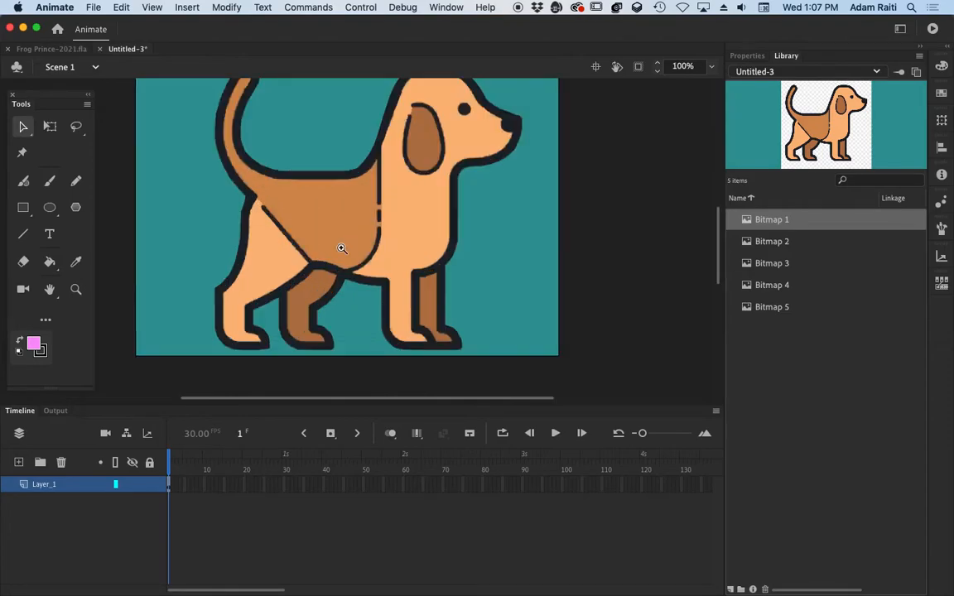
Step: Select the dog's tail with the Lasso tool and move it away from the body
{"action": "left_click", "coordinate": [76, 129]}
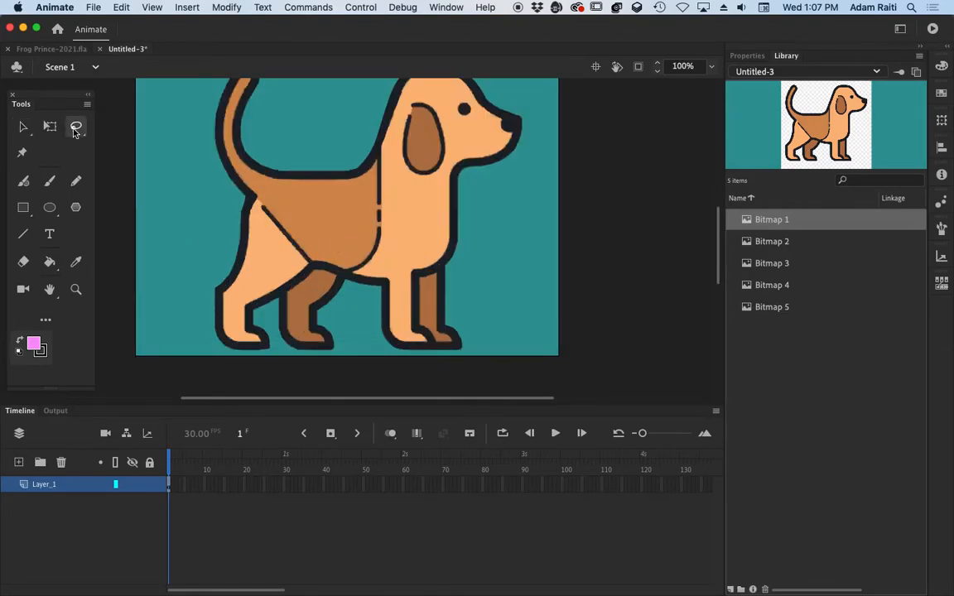
{"action": "scroll", "coordinate": [291, 261], "scroll_direction": "up", "scroll_amount": 3}
{"action": "mouse_move", "coordinate": [287, 253]}
{"action": "left_mouse_down"}
{"action": "mouse_move", "coordinate": [289, 153]}
{"action": "mouse_move", "coordinate": [225, 133]}
{"action": "mouse_move", "coordinate": [198, 242]}
{"action": "mouse_move", "coordinate": [229, 282]}
{"action": "mouse_move", "coordinate": [256, 277]}
{"action": "mouse_move", "coordinate": [273, 256]}
{"action": "left_mouse_up"}
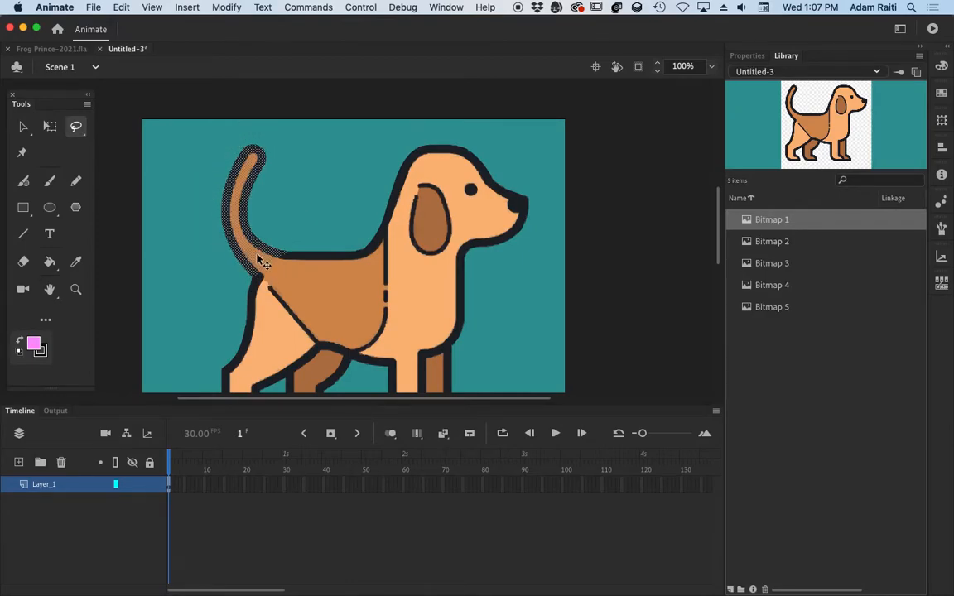
Step: Convert the detached tail to a graphic symbol named Tail and remove it from the stage
{"action": "left_click", "coordinate": [213, 7]}
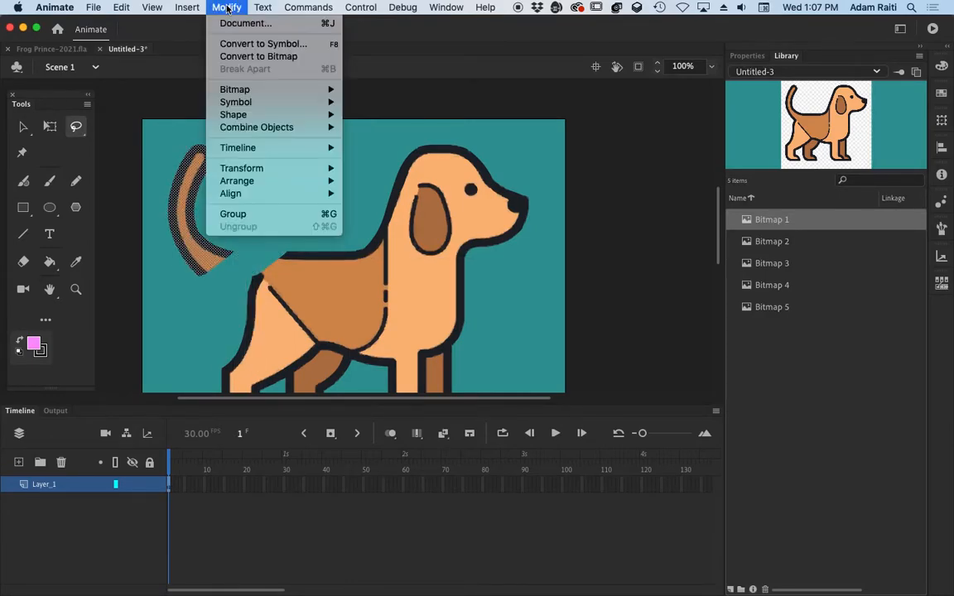
{"action": "left_click", "coordinate": [257, 43]}
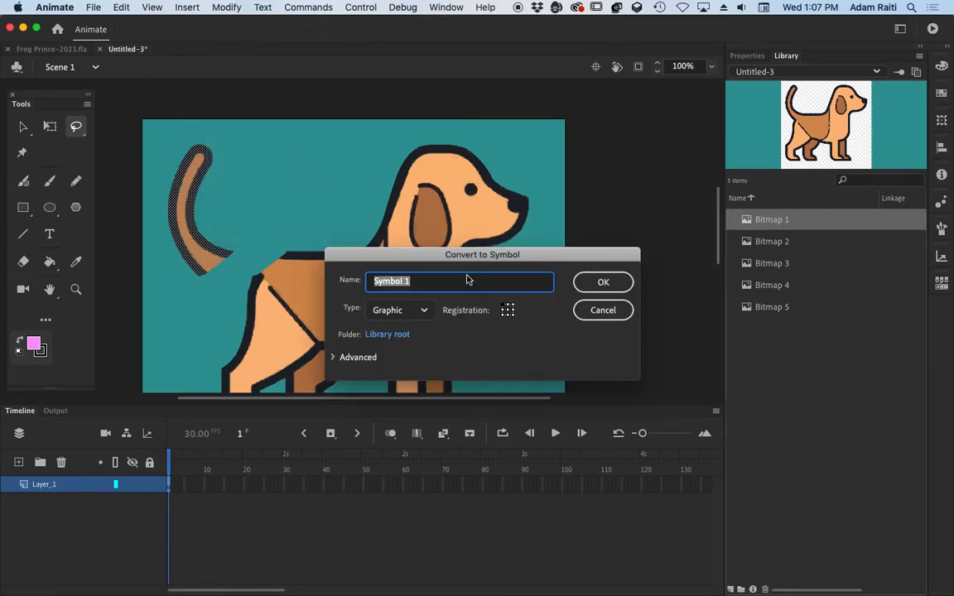
{"action": "type", "text": "Tail"}
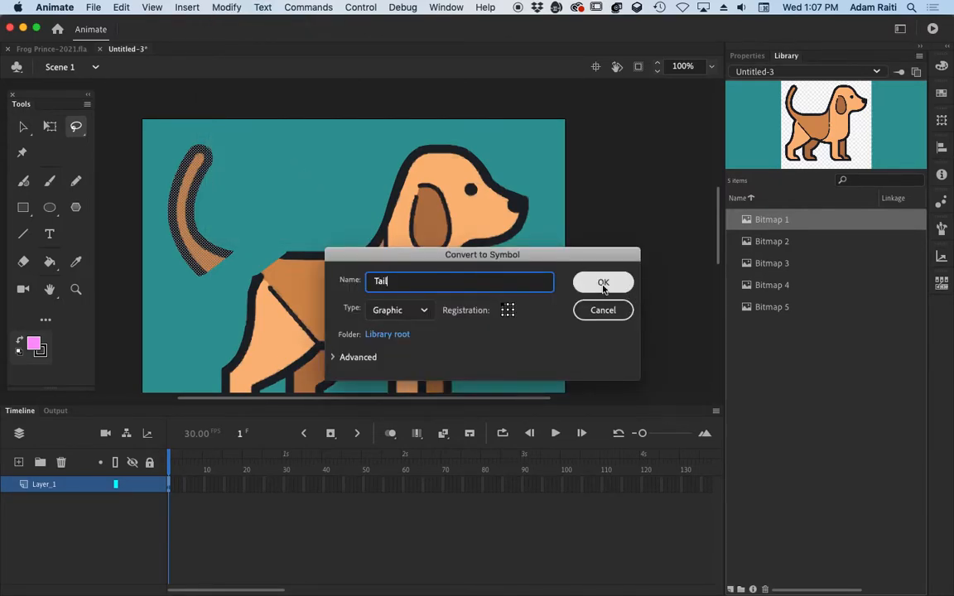
{"action": "left_click", "coordinate": [603, 281]}
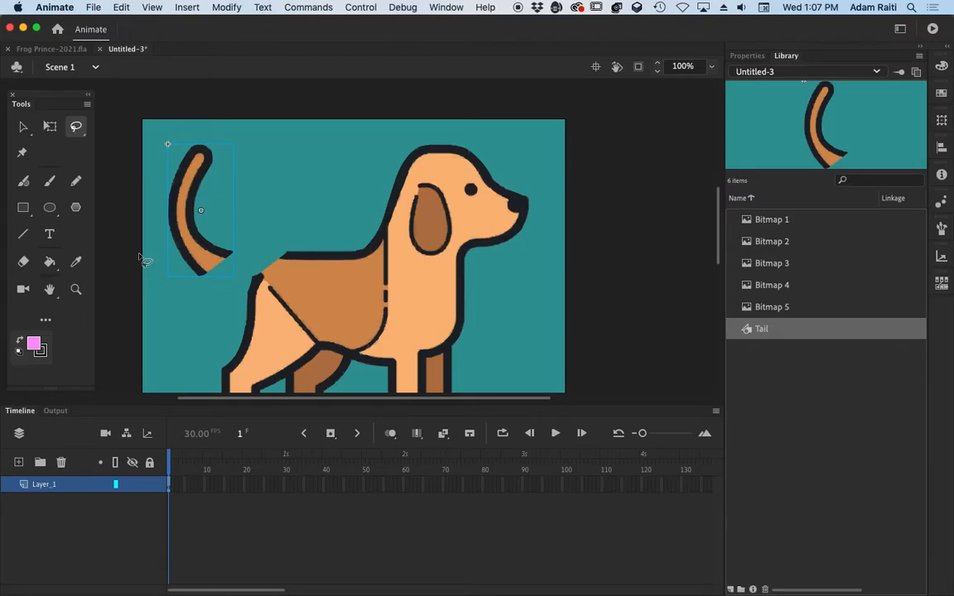
{"action": "key", "text": "BackSpace"}
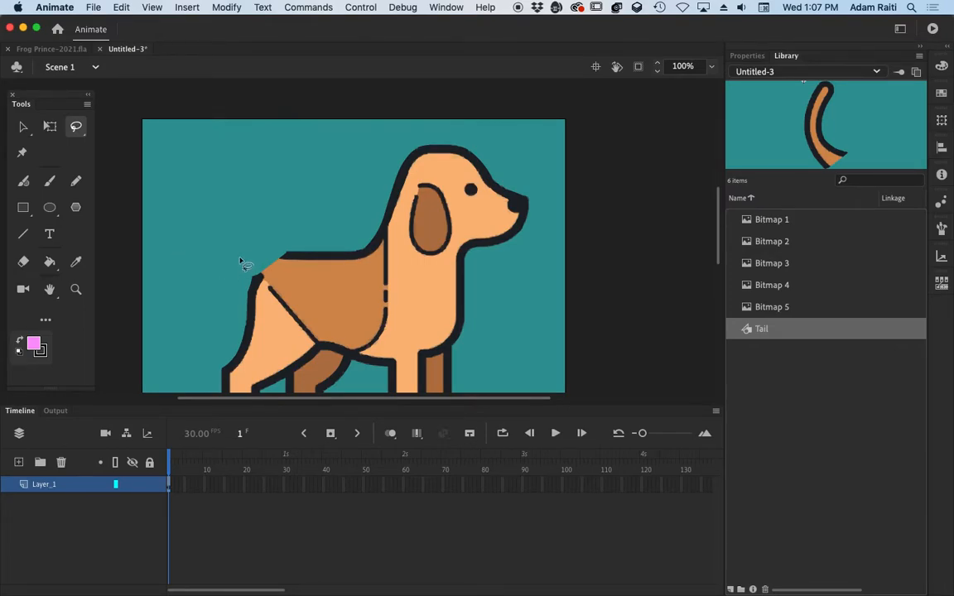
Step: Lasso the dog's head, convert it to a graphic symbol named Head, and remove it from the stage
{"action": "left_click_drag", "start_coordinate": [287, 253], "coordinate": [214, 245]}
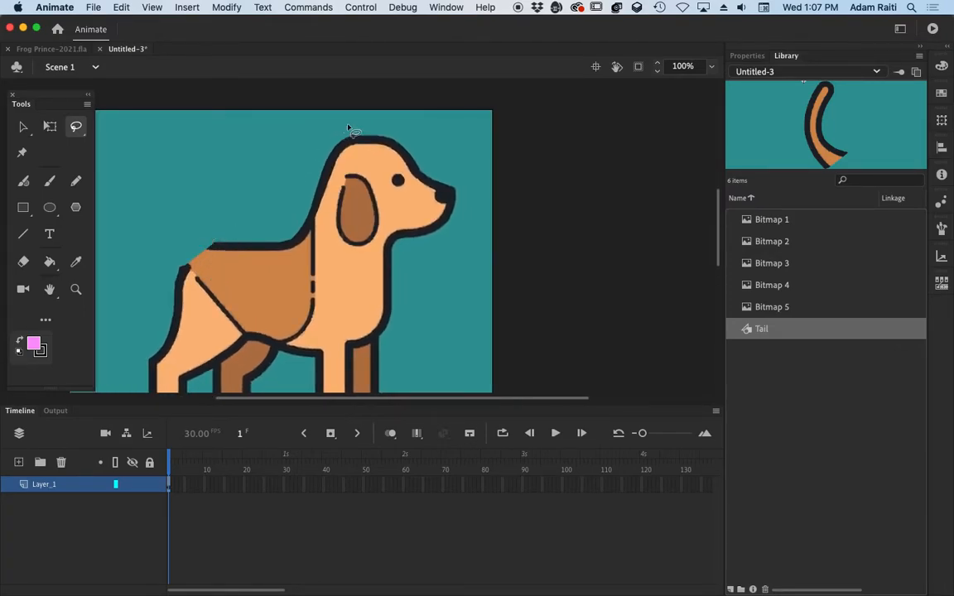
{"action": "mouse_move", "coordinate": [348, 127]}
{"action": "left_mouse_down"}
{"action": "mouse_move", "coordinate": [322, 147]}
{"action": "mouse_move", "coordinate": [296, 207]}
{"action": "mouse_move", "coordinate": [319, 233]}
{"action": "mouse_move", "coordinate": [366, 253]}
{"action": "mouse_move", "coordinate": [415, 249]}
{"action": "mouse_move", "coordinate": [472, 224]}
{"action": "mouse_move", "coordinate": [444, 123]}
{"action": "mouse_move", "coordinate": [385, 101]}
{"action": "left_mouse_up"}
{"action": "left_click", "coordinate": [217, 10]}
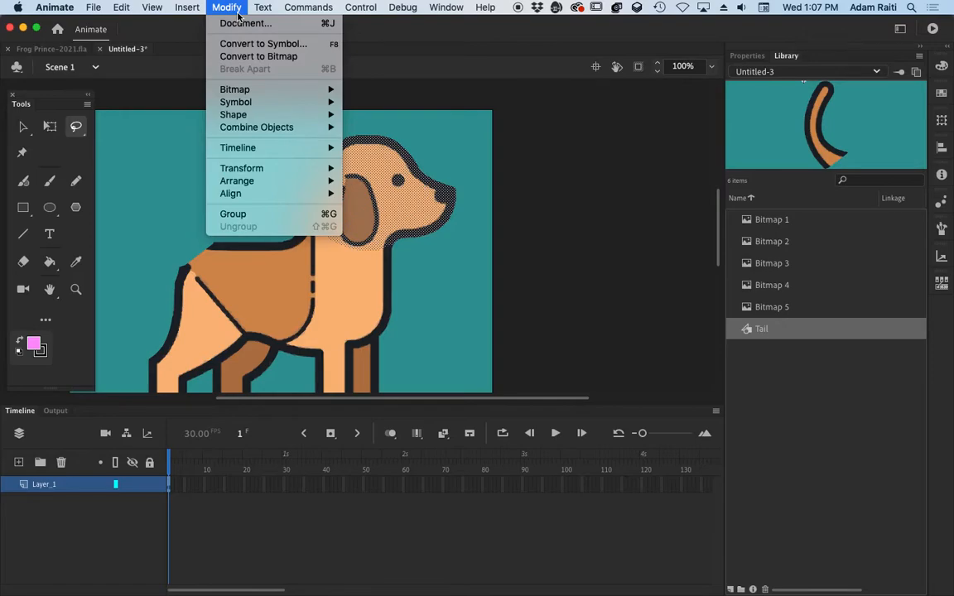
{"action": "left_click", "coordinate": [262, 47]}
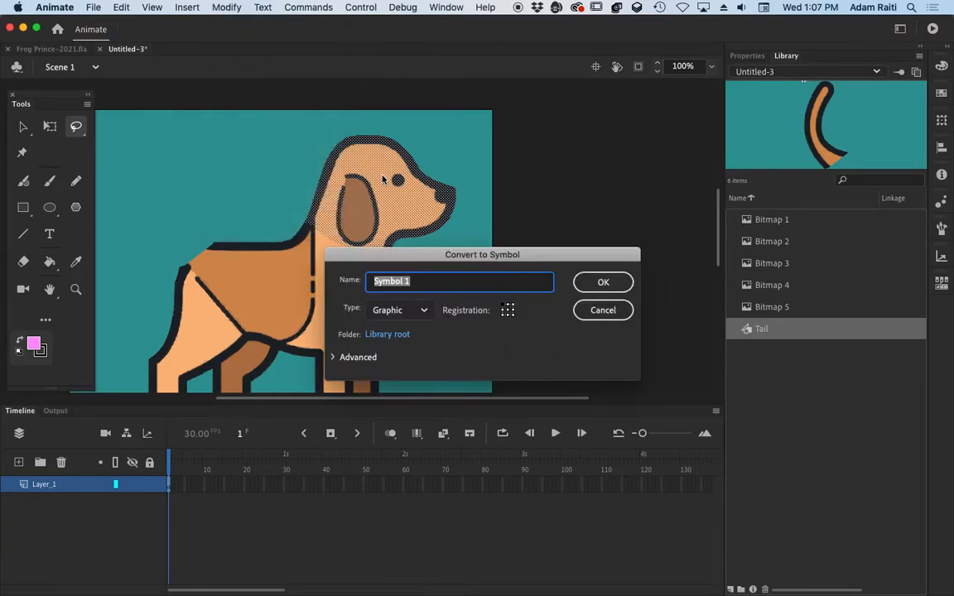
{"action": "type", "text": "Head"}
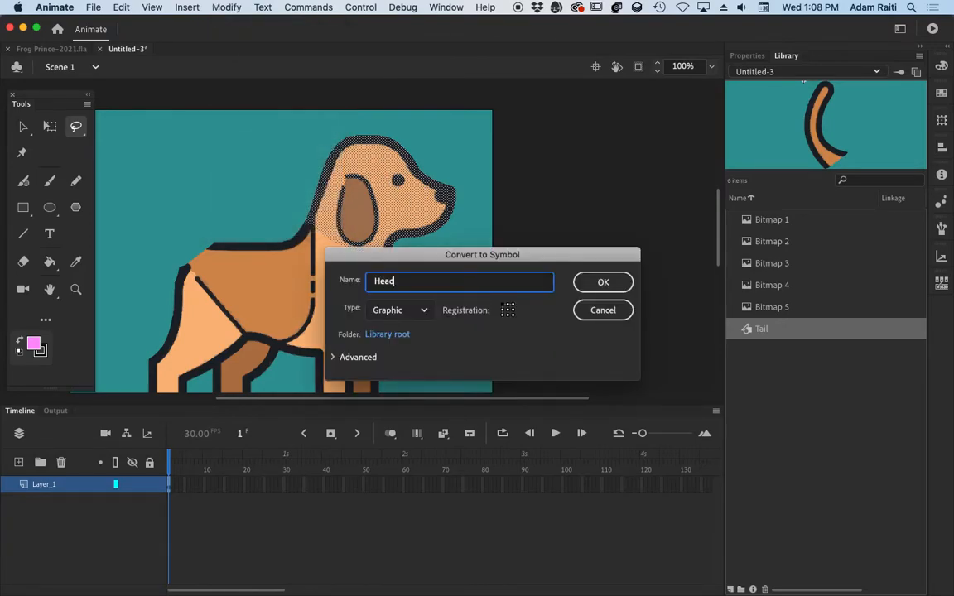
{"action": "left_click", "coordinate": [593, 285]}
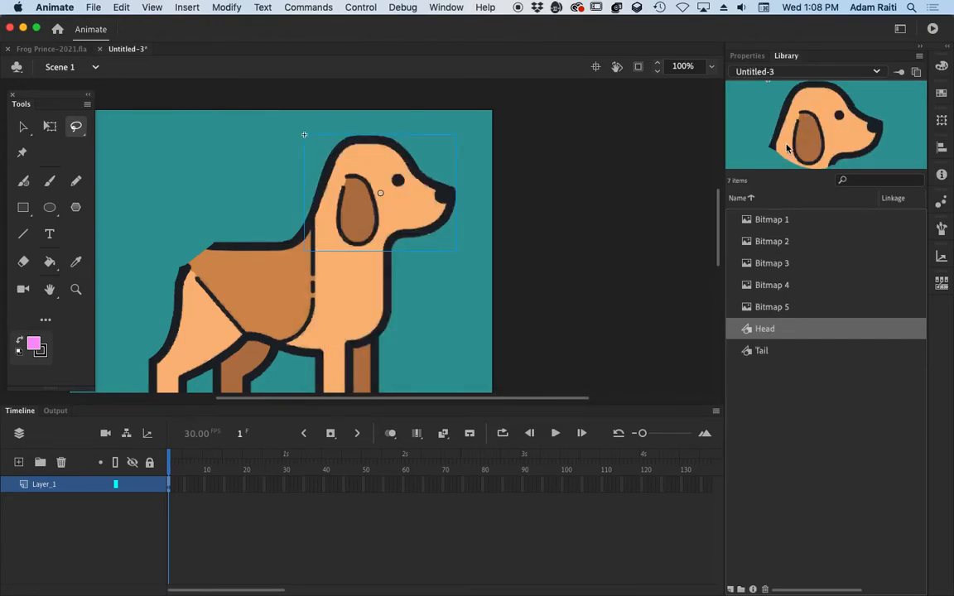
{"action": "key", "text": "BackSpace"}
Step: Lasso the remaining body and legs, convert them to a graphic symbol named dog body 1, and clear it from the stage
{"action": "left_click_drag", "start_coordinate": [402, 291], "coordinate": [452, 217]}
{"action": "mouse_move", "coordinate": [518, 184]}
{"action": "left_mouse_down"}
{"action": "mouse_move", "coordinate": [306, 83]}
{"action": "mouse_move", "coordinate": [72, 258]}
{"action": "mouse_move", "coordinate": [143, 353]}
{"action": "mouse_move", "coordinate": [373, 382]}
{"action": "mouse_move", "coordinate": [523, 355]}
{"action": "mouse_move", "coordinate": [495, 339]}
{"action": "left_mouse_up"}
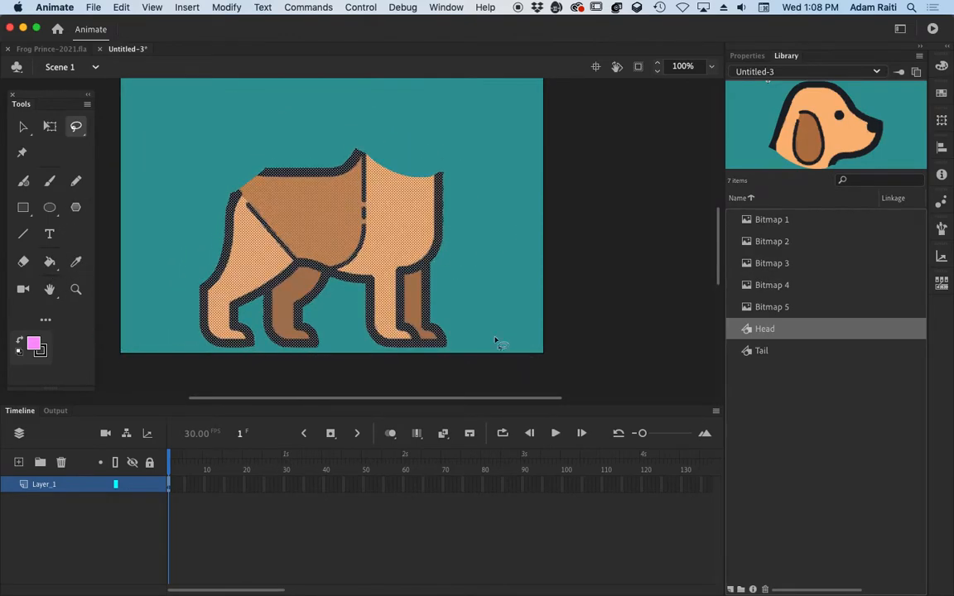
{"action": "left_click", "coordinate": [227, 8]}
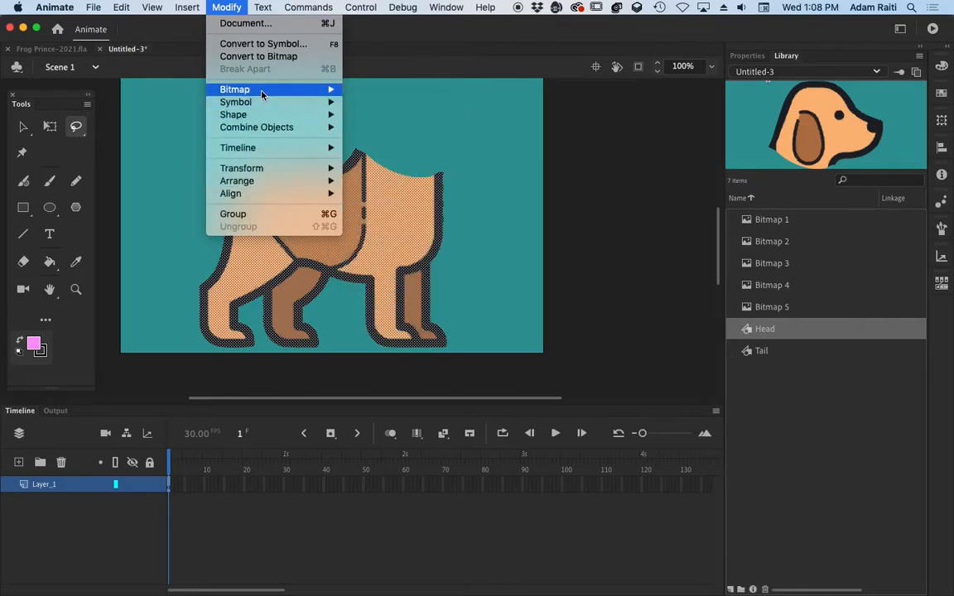
{"action": "left_click", "coordinate": [252, 44]}
{"action": "type", "text": "dog body 1"}
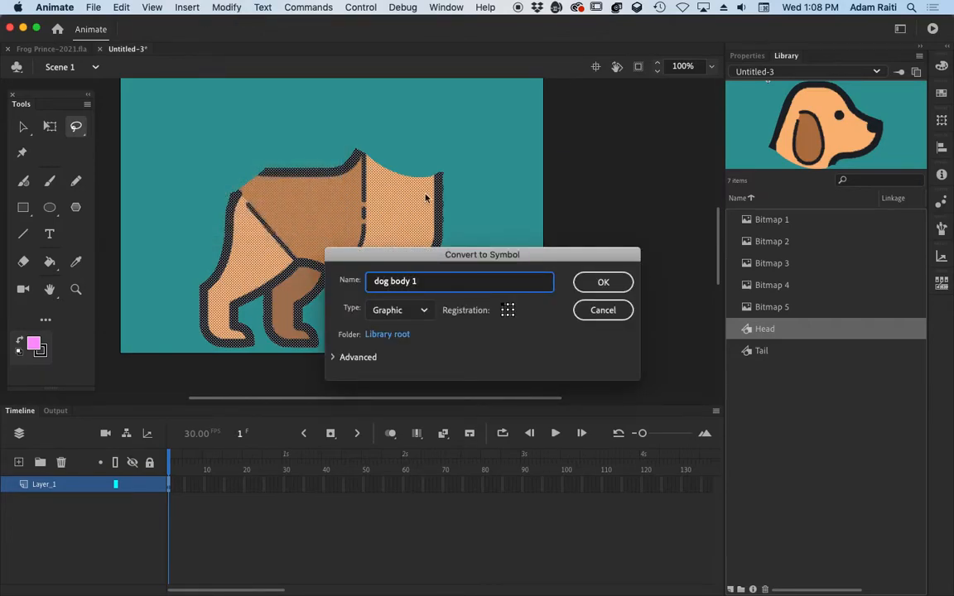
{"action": "left_click", "coordinate": [614, 283]}
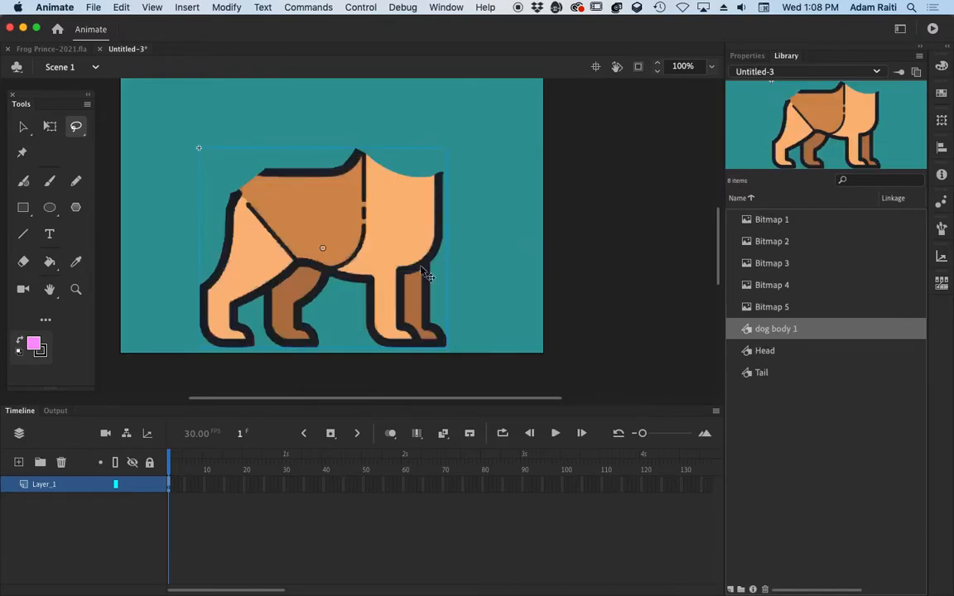
{"action": "key", "text": "Delete"}
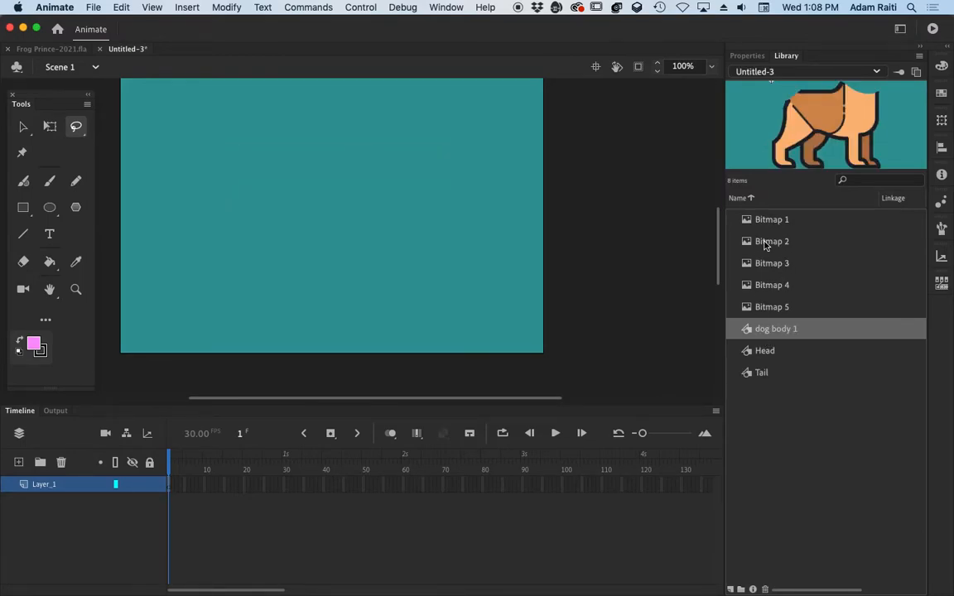
Step: Place Bitmap 2 on the stage and enlarge it with Free Transform, positioned to nearly fill the stage height
{"action": "left_click", "coordinate": [766, 242]}
{"action": "left_click_drag", "start_coordinate": [765, 247], "coordinate": [348, 245]}
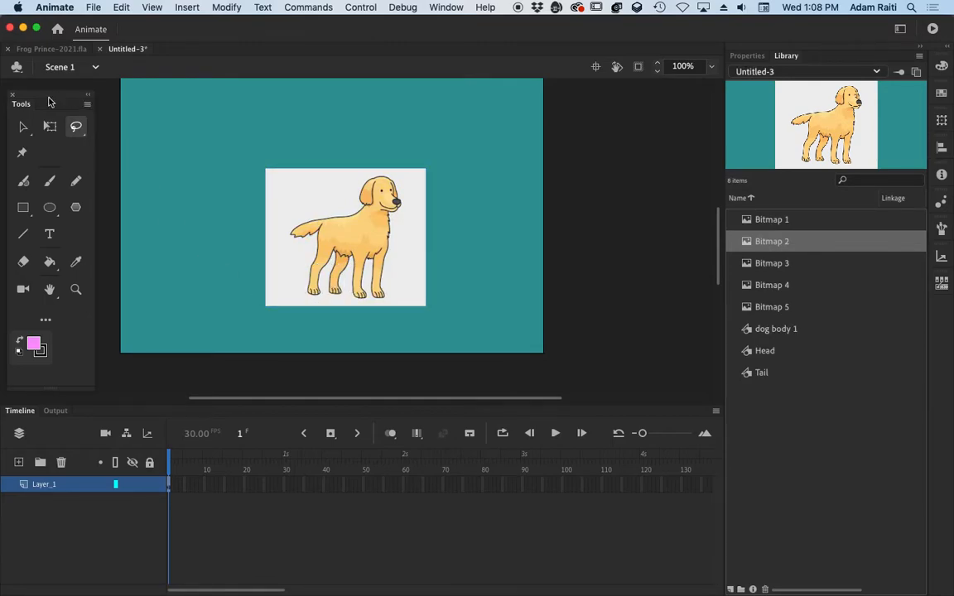
{"action": "left_click", "coordinate": [48, 125]}
{"action": "left_click", "coordinate": [270, 302]}
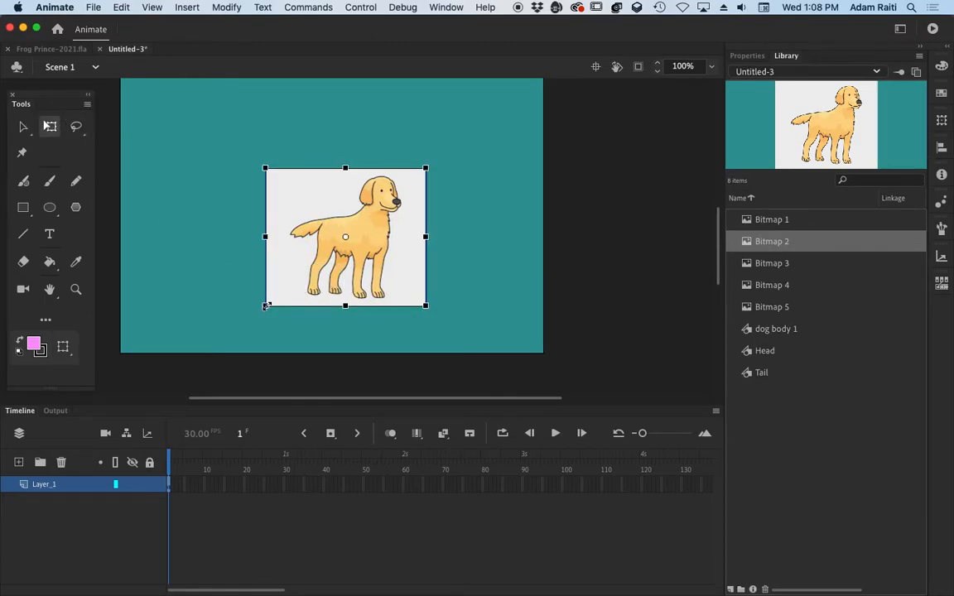
{"action": "left_click_drag", "start_coordinate": [266, 306], "coordinate": [216, 348]}
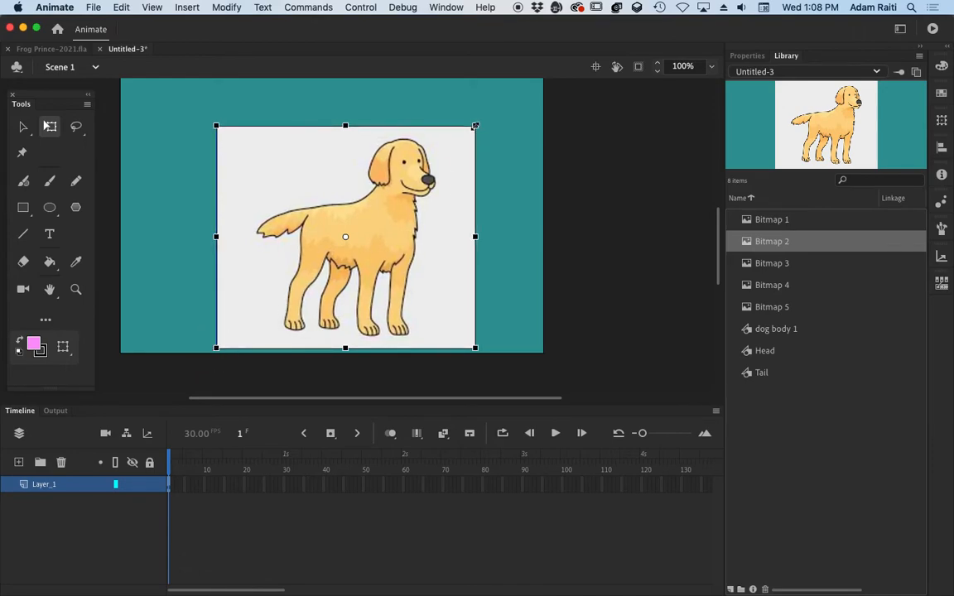
{"action": "left_click_drag", "start_coordinate": [475, 125], "coordinate": [494, 106]}
{"action": "left_click_drag", "start_coordinate": [417, 227], "coordinate": [417, 202]}
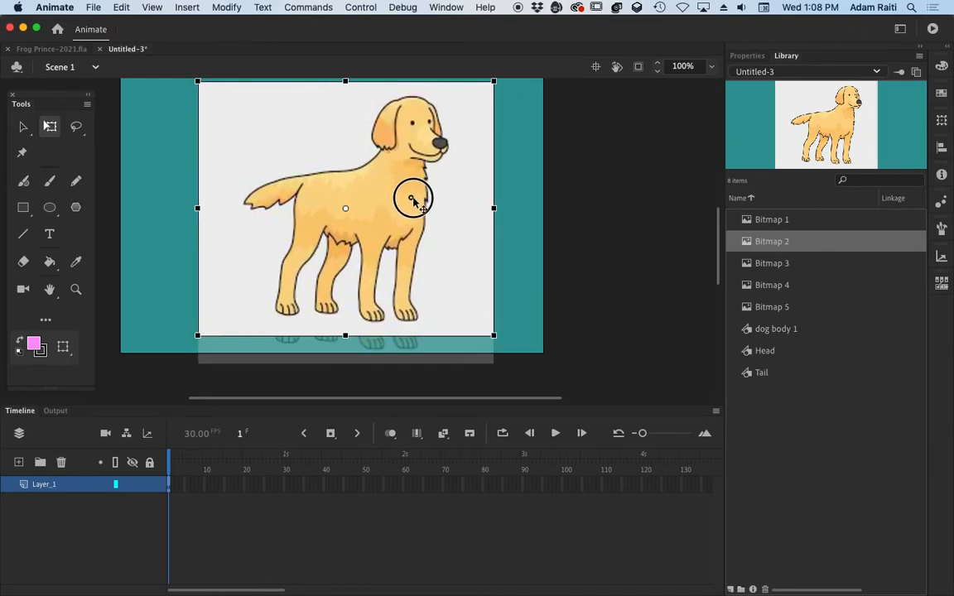
Step: Try tracing the enlarged Bitmap 2 with color threshold 20 and minimum area 8 pixels, and undo the trace
{"action": "left_click", "coordinate": [237, 10]}
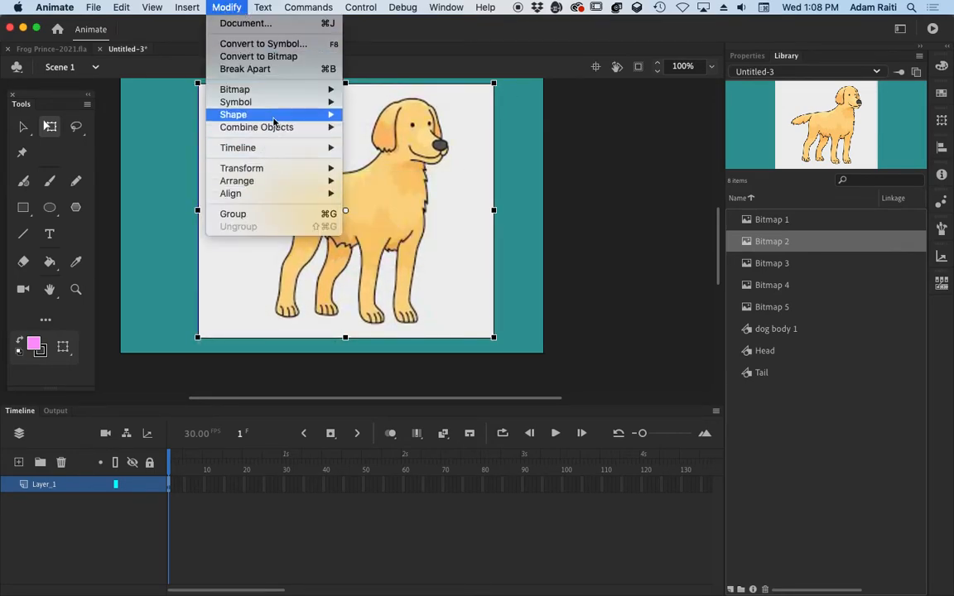
{"action": "mouse_move", "coordinate": [319, 90]}
{"action": "left_click", "coordinate": [378, 102]}
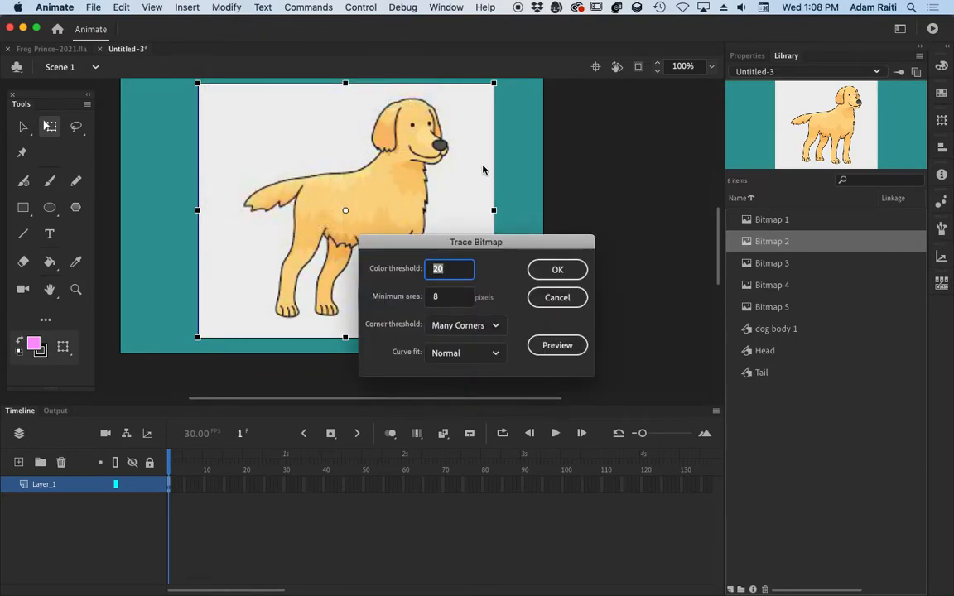
{"action": "left_click", "coordinate": [555, 270]}
{"action": "left_click", "coordinate": [512, 153]}
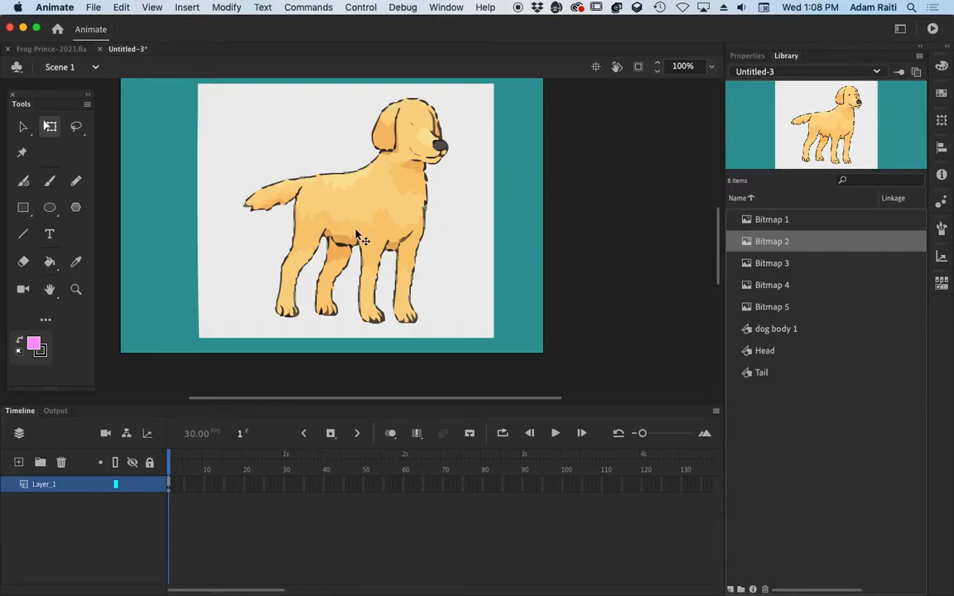
{"action": "left_click", "coordinate": [371, 316]}
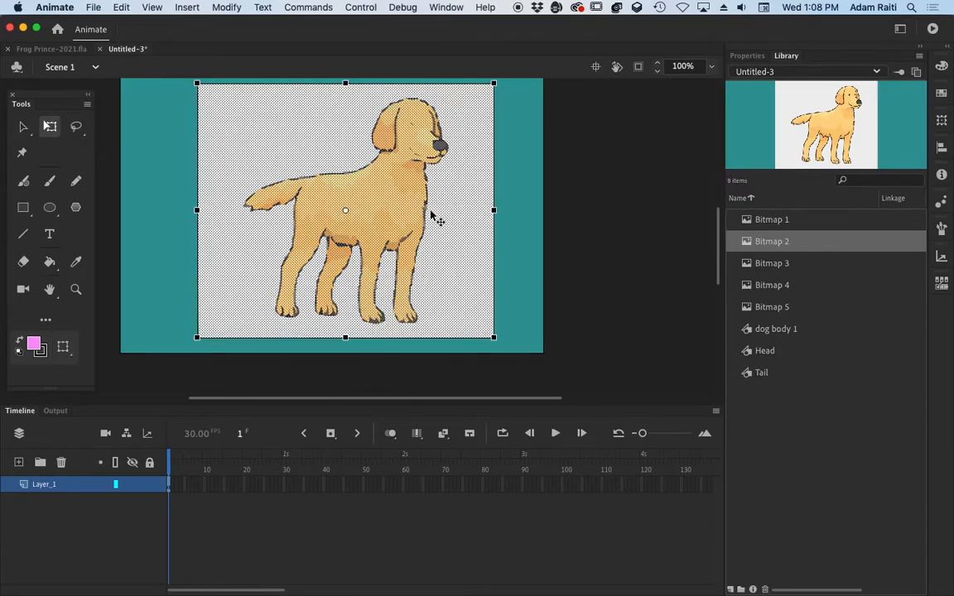
{"action": "key", "text": "ctrl+z"}
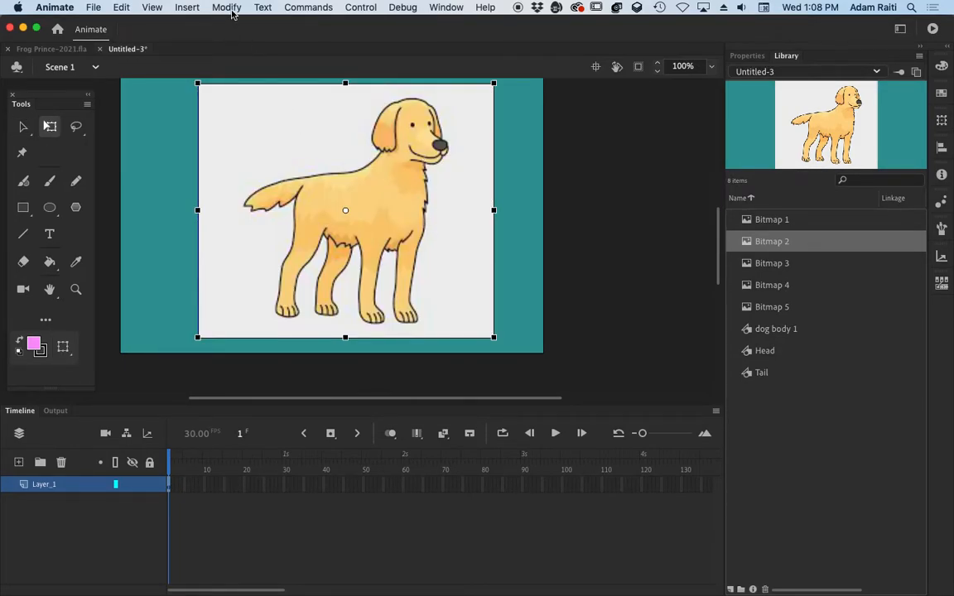
Step: Try tracing Bitmap 2 with color threshold 20, minimum area 8 pixels and a Very Tight curve fit, and undo the trace
{"action": "left_click", "coordinate": [230, 9]}
{"action": "mouse_move", "coordinate": [271, 90]}
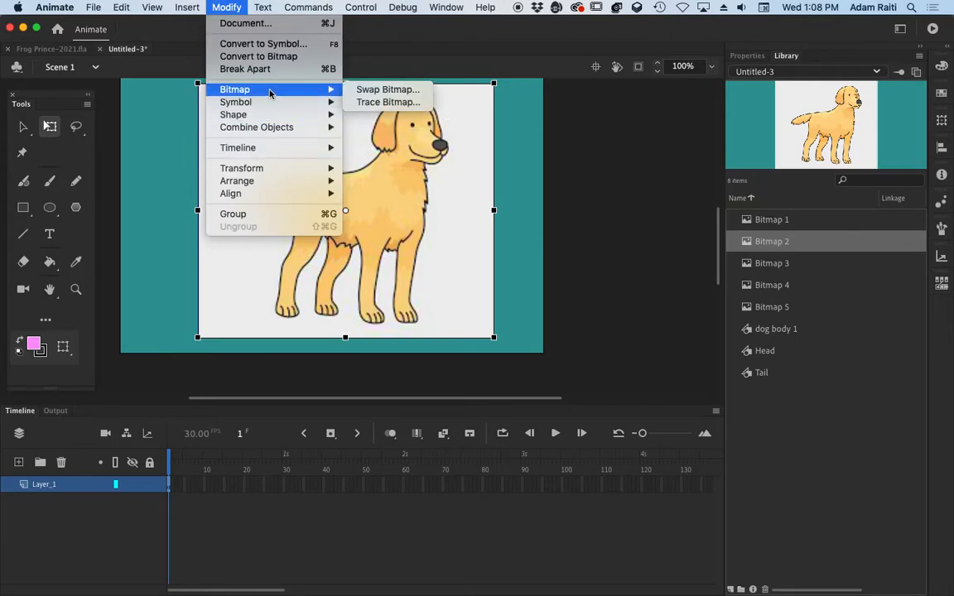
{"action": "left_click", "coordinate": [366, 100]}
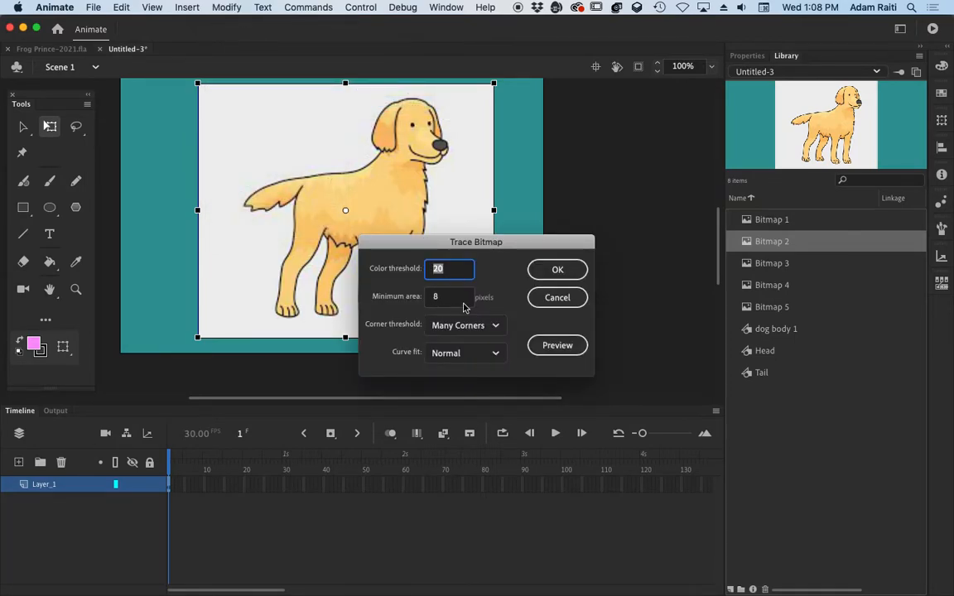
{"action": "left_click", "coordinate": [494, 354]}
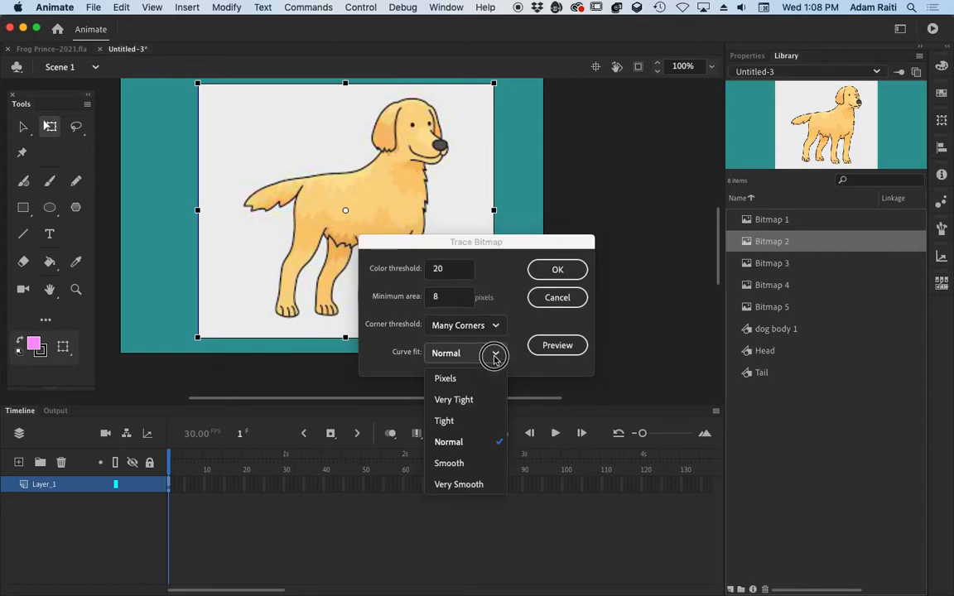
{"action": "left_click", "coordinate": [479, 402]}
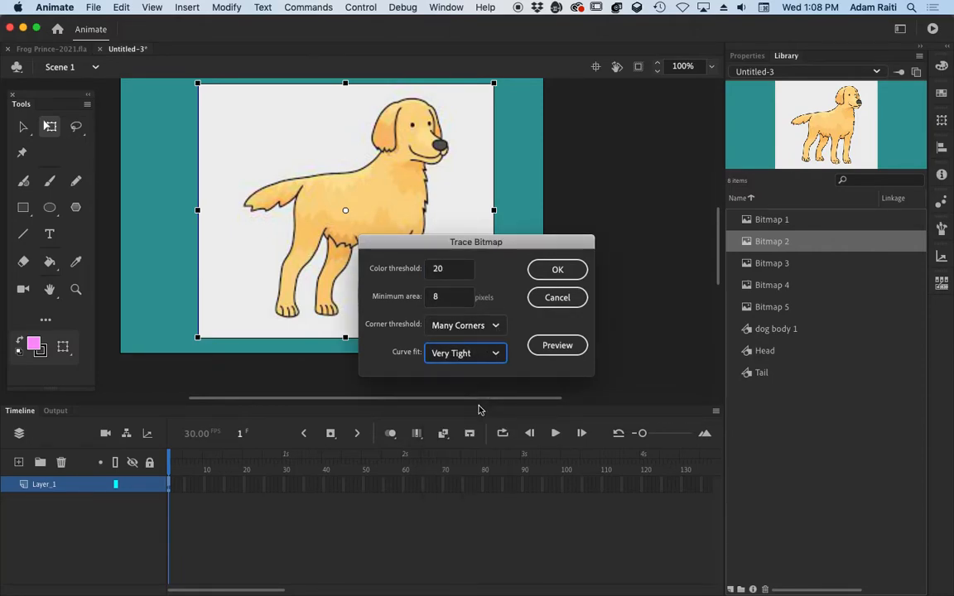
{"action": "left_click", "coordinate": [555, 269]}
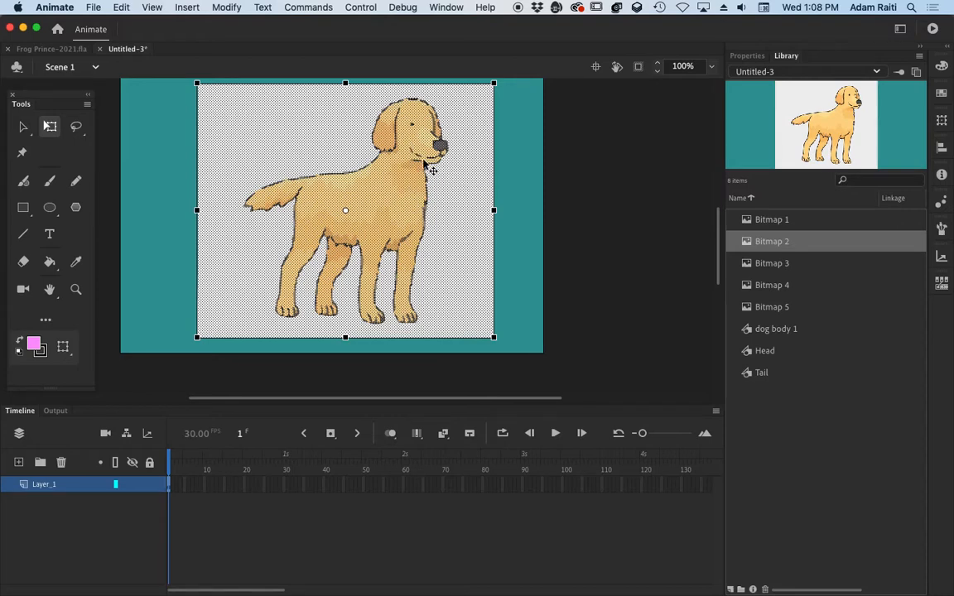
{"action": "key", "text": "super+z"}
Step: Try tracing Bitmap 2 with color threshold 10, keeping Many Corners and Very Tight, and undo the trace
{"action": "left_click", "coordinate": [225, 6]}
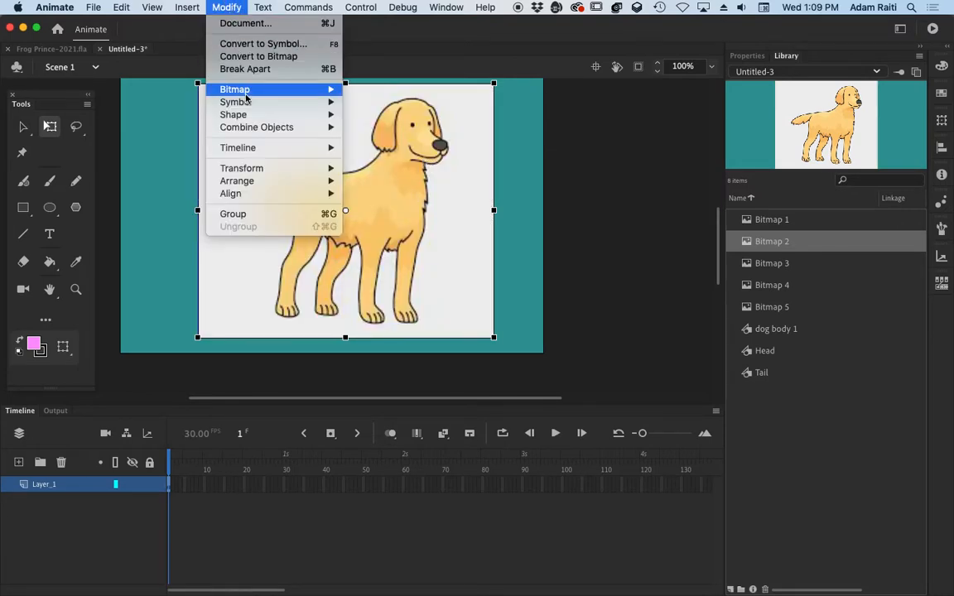
{"action": "mouse_move", "coordinate": [223, 90]}
{"action": "left_click", "coordinate": [387, 102]}
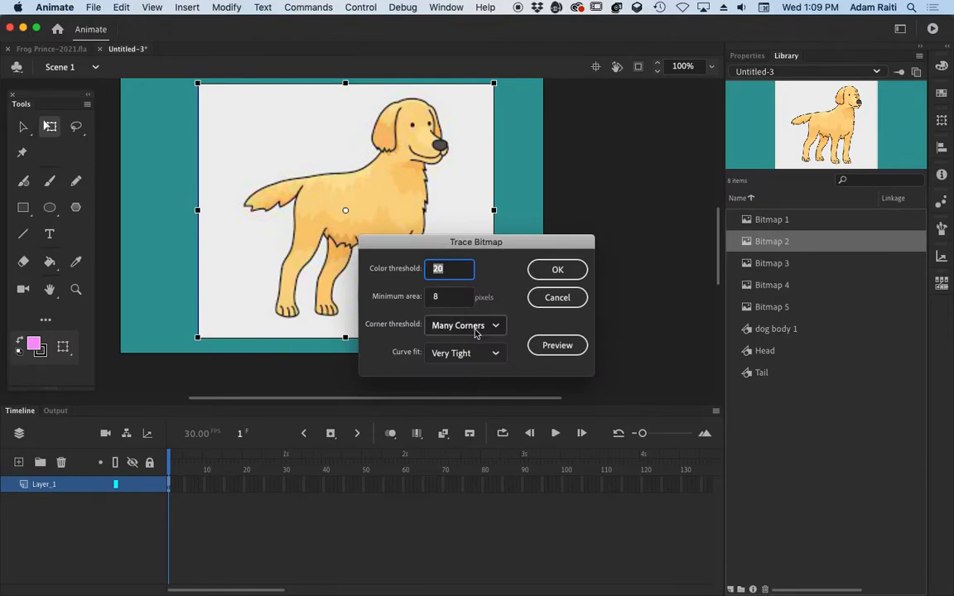
{"action": "left_click", "coordinate": [487, 328]}
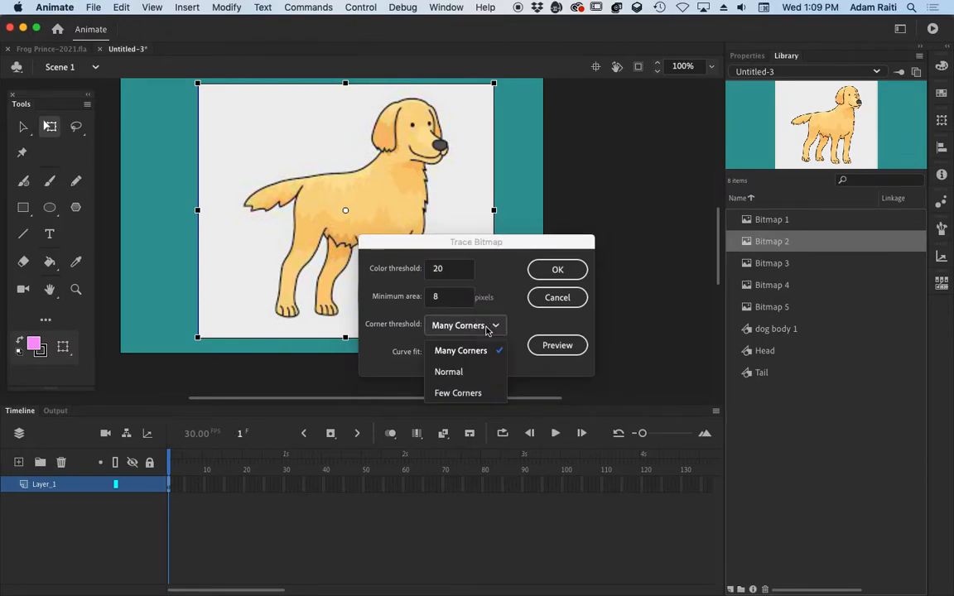
{"action": "left_click", "coordinate": [511, 275]}
{"action": "left_click", "coordinate": [450, 270]}
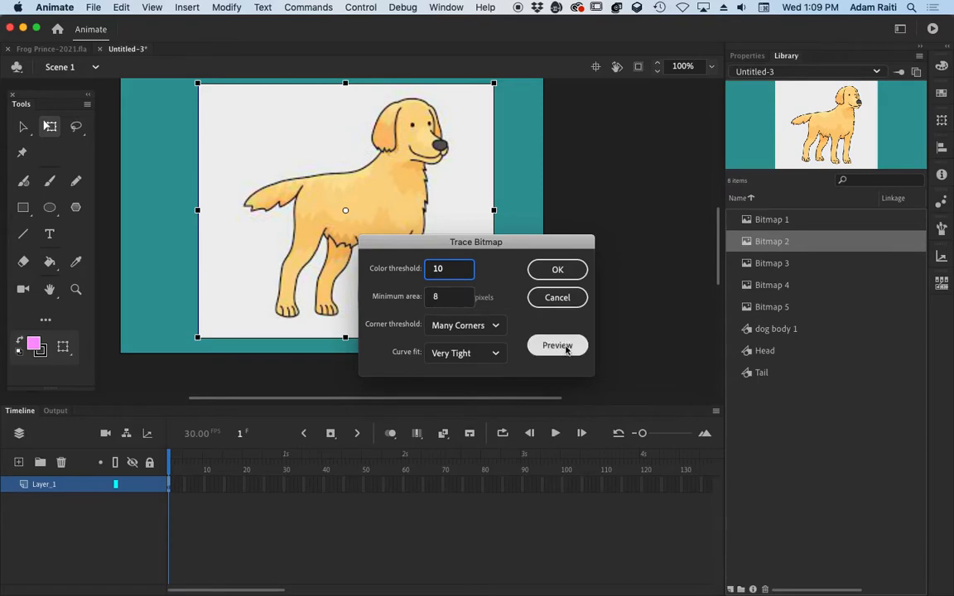
{"action": "left_click", "coordinate": [558, 270]}
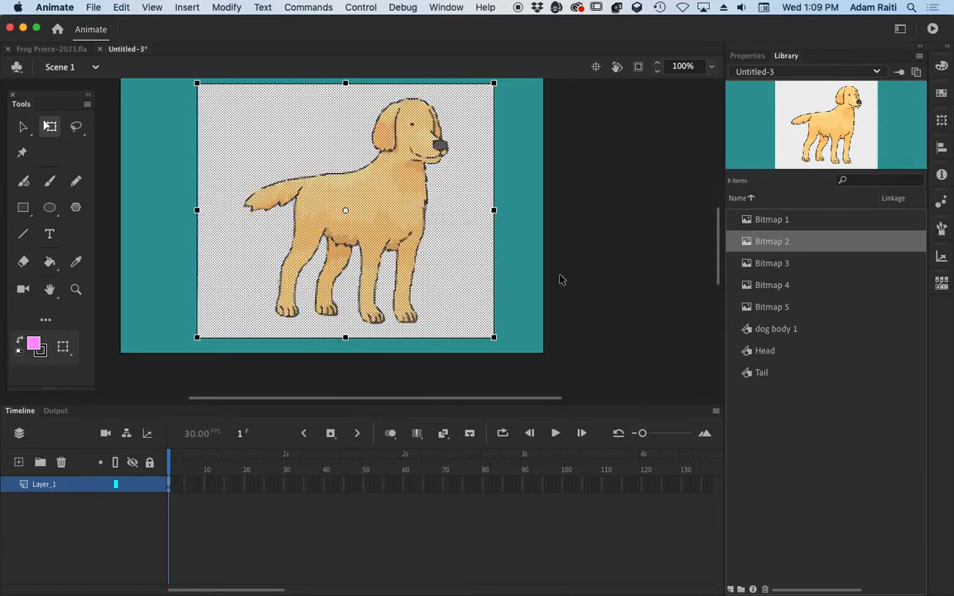
Step: Try tracing Bitmap 2 with the color threshold lowered to 4, and undo the trace
{"action": "left_click", "coordinate": [224, 8]}
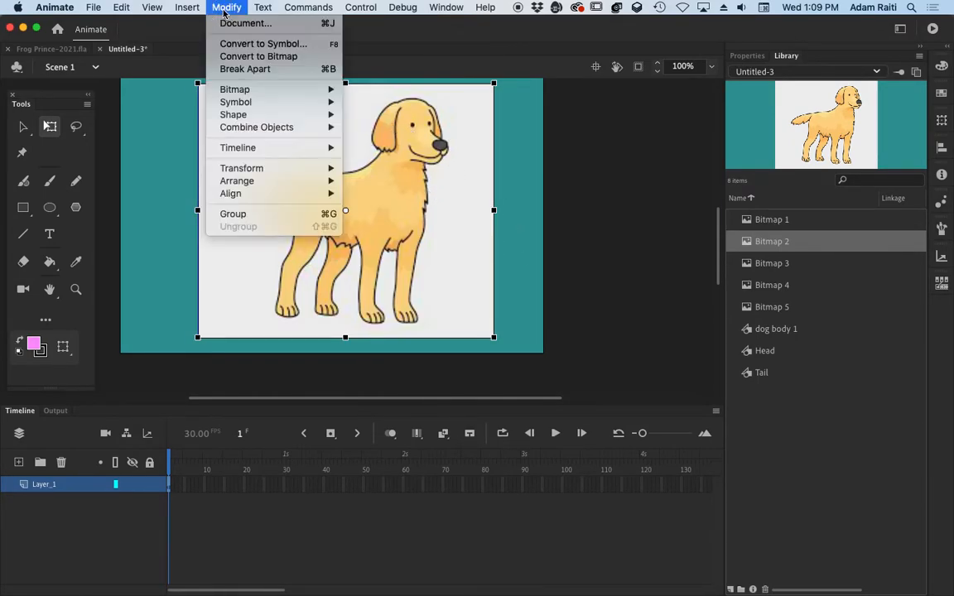
{"action": "mouse_move", "coordinate": [257, 88]}
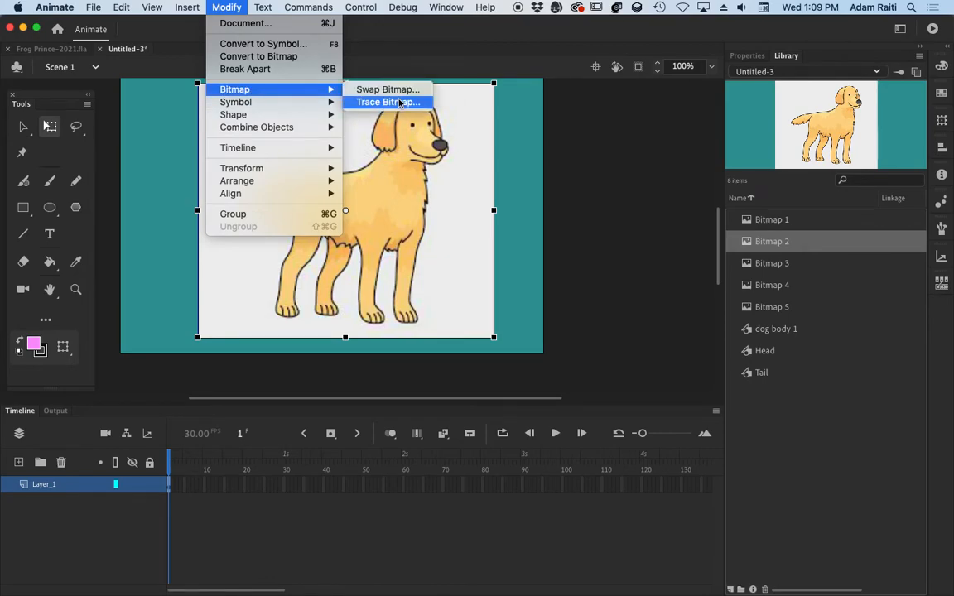
{"action": "left_click", "coordinate": [399, 102]}
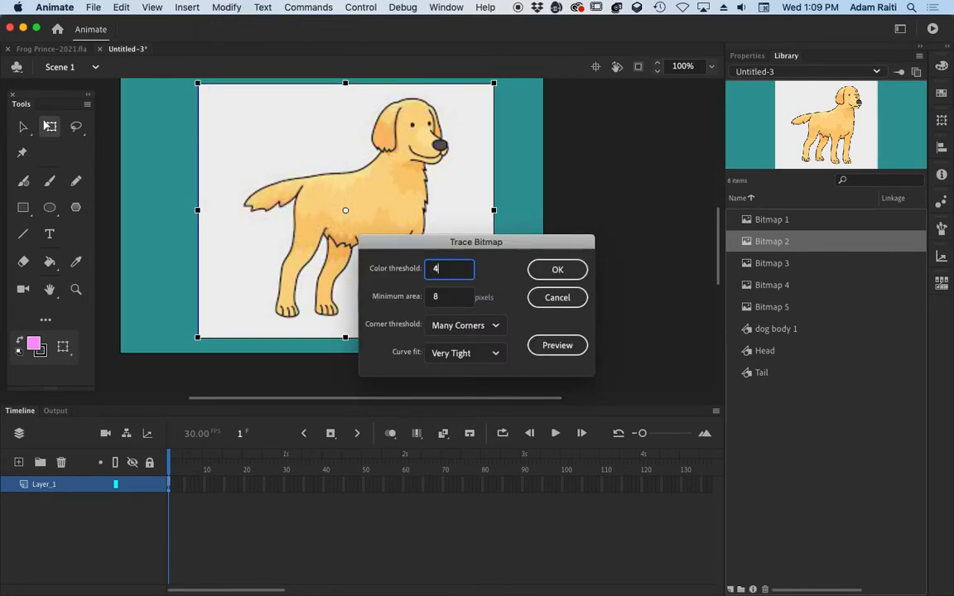
{"action": "left_click", "coordinate": [550, 270]}
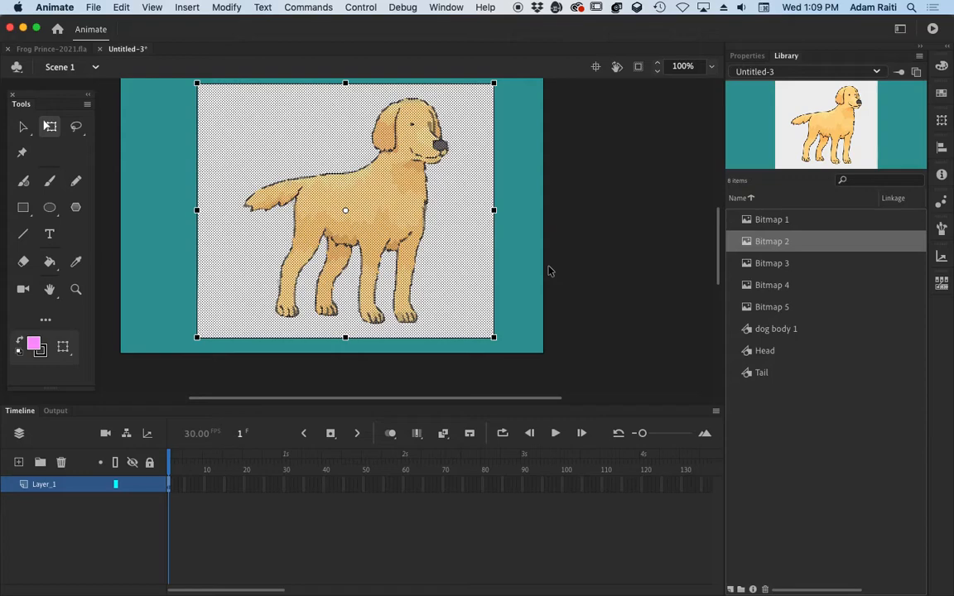
{"action": "key", "text": "super+z"}
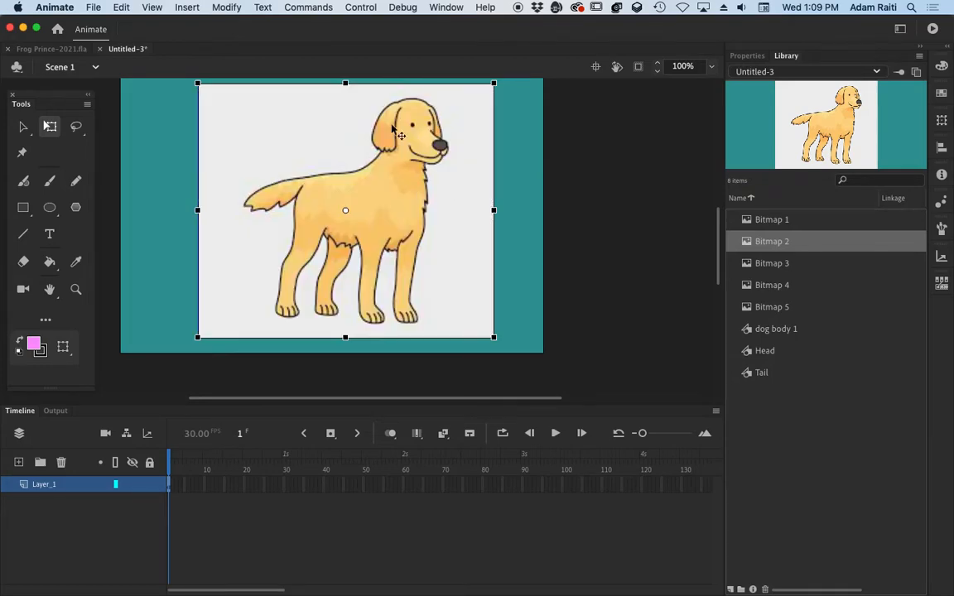
Step: Trace Bitmap 2 with color threshold 4 and minimum area 4 pixels, and deselect the resulting shapes
{"action": "left_click", "coordinate": [222, 7]}
{"action": "mouse_move", "coordinate": [273, 89]}
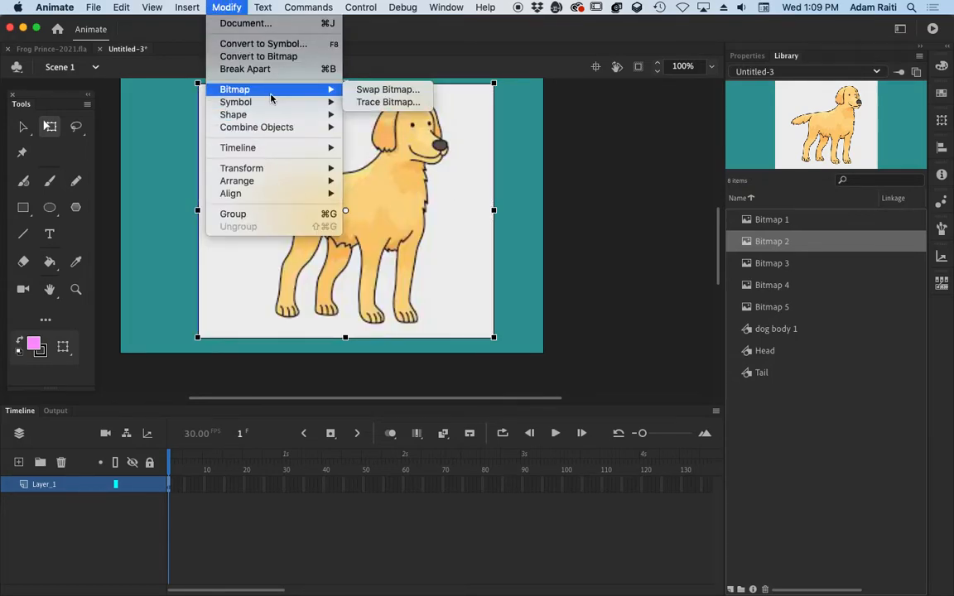
{"action": "left_click", "coordinate": [380, 103]}
{"action": "left_click", "coordinate": [447, 296]}
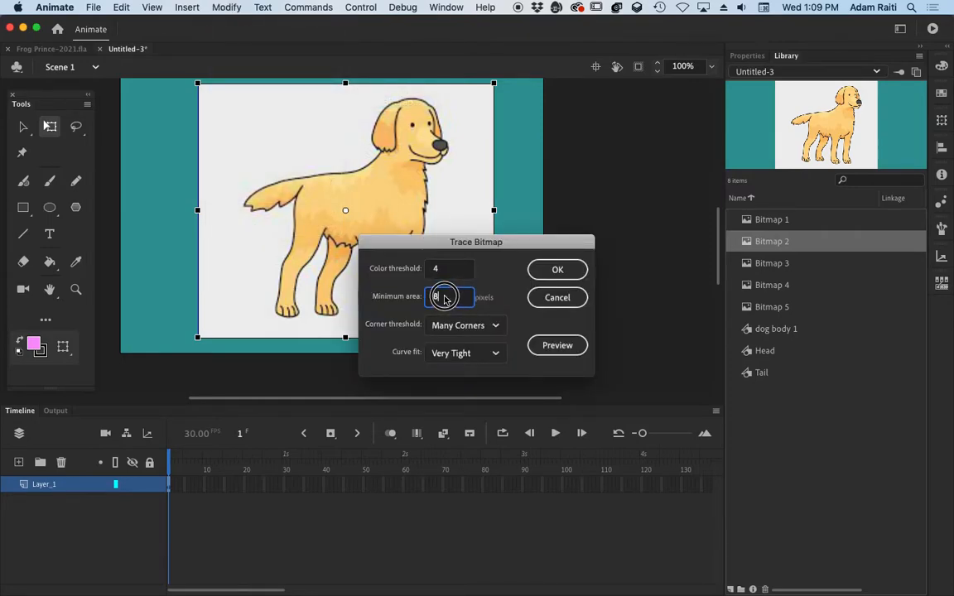
{"action": "left_click", "coordinate": [563, 269]}
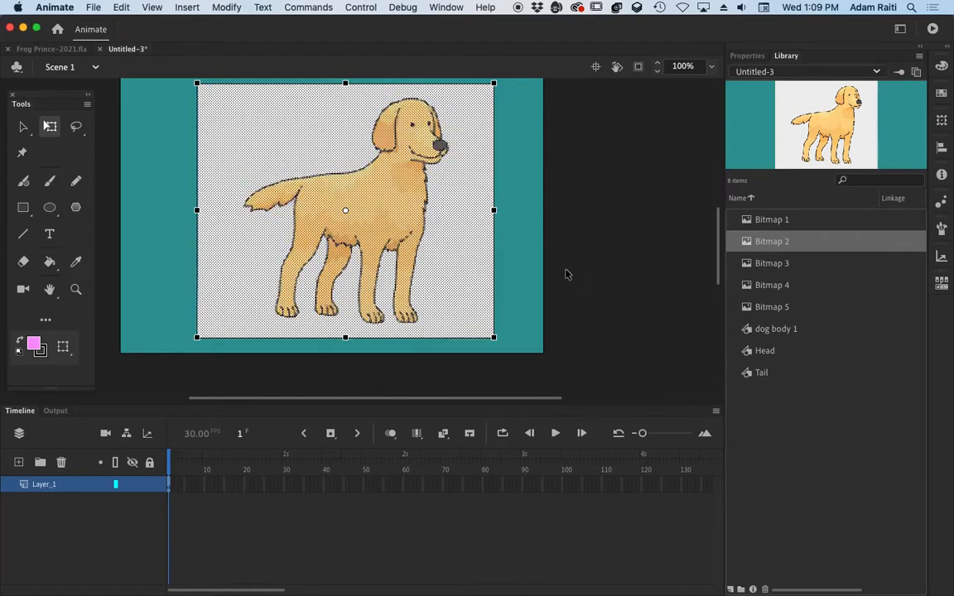
{"action": "left_click", "coordinate": [514, 185]}
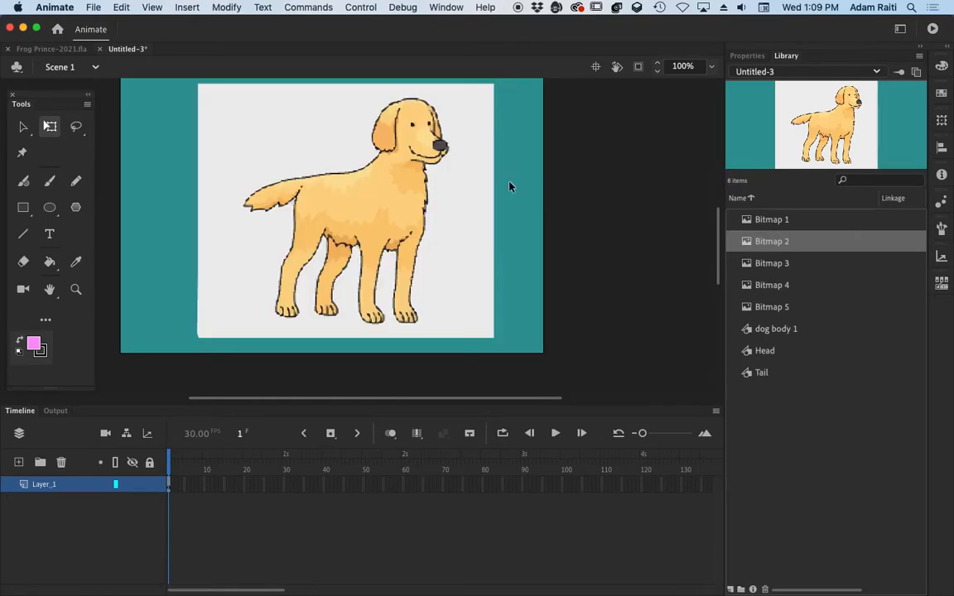
Step: Select the light background fill around the traced dog and delete it
{"action": "key", "text": "v"}
{"action": "left_click", "coordinate": [26, 128]}
{"action": "left_click", "coordinate": [81, 126]}
{"action": "left_click", "coordinate": [248, 152]}
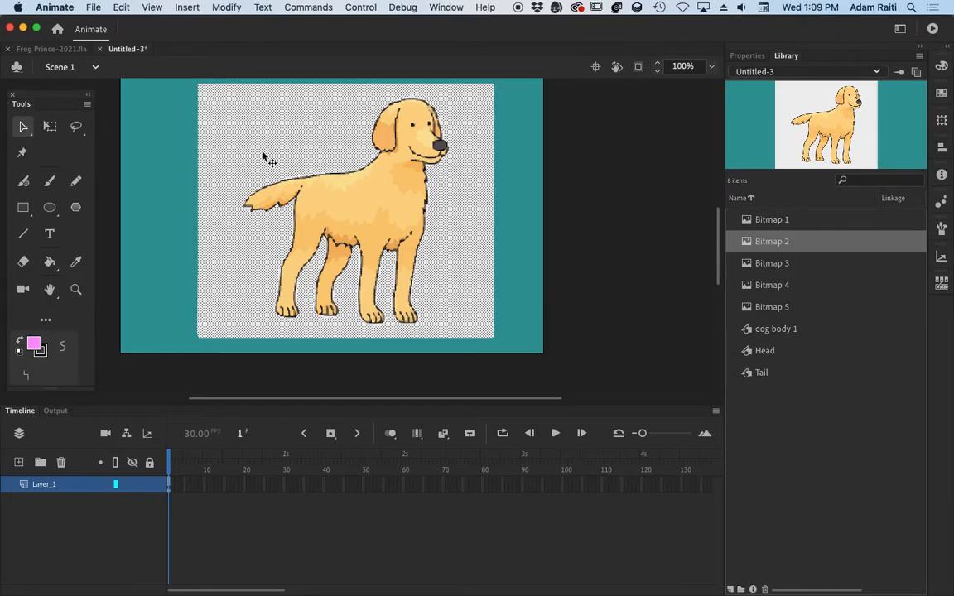
{"action": "key", "text": "Delete"}
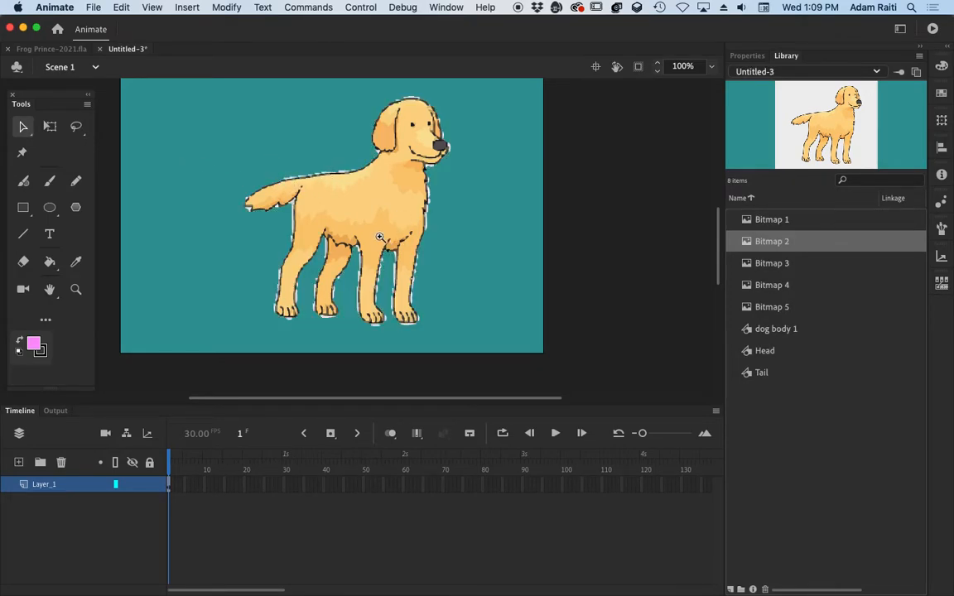
Step: Delete leftover white fragments along the dog's tail, including its tip and upper edge, and beside the top of the hind leg
{"action": "left_click", "coordinate": [340, 212]}
{"action": "left_click", "coordinate": [370, 228]}
{"action": "left_click_drag", "start_coordinate": [300, 243], "coordinate": [408, 270]}
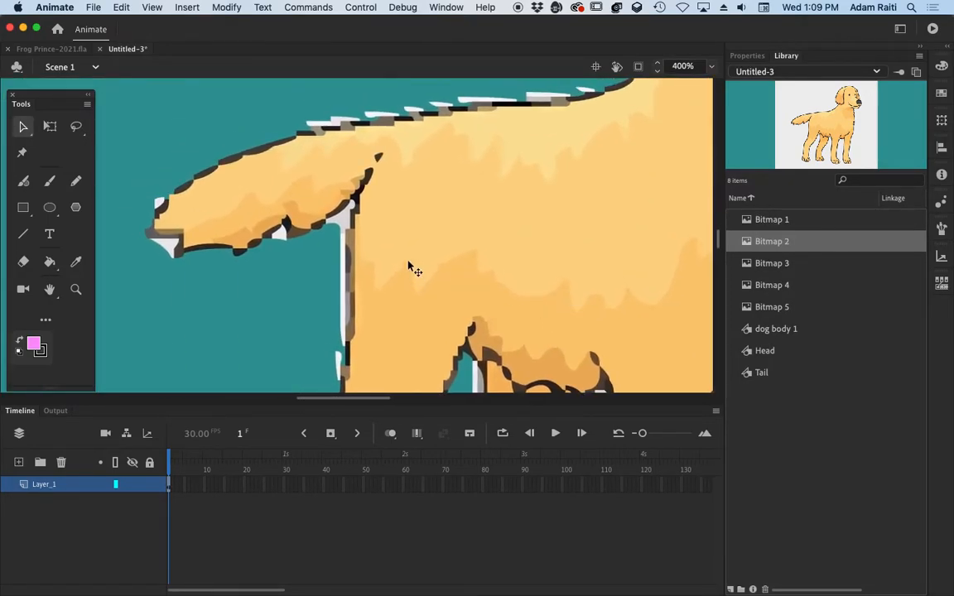
{"action": "left_click", "coordinate": [347, 228]}
{"action": "key", "text": "Delete"}
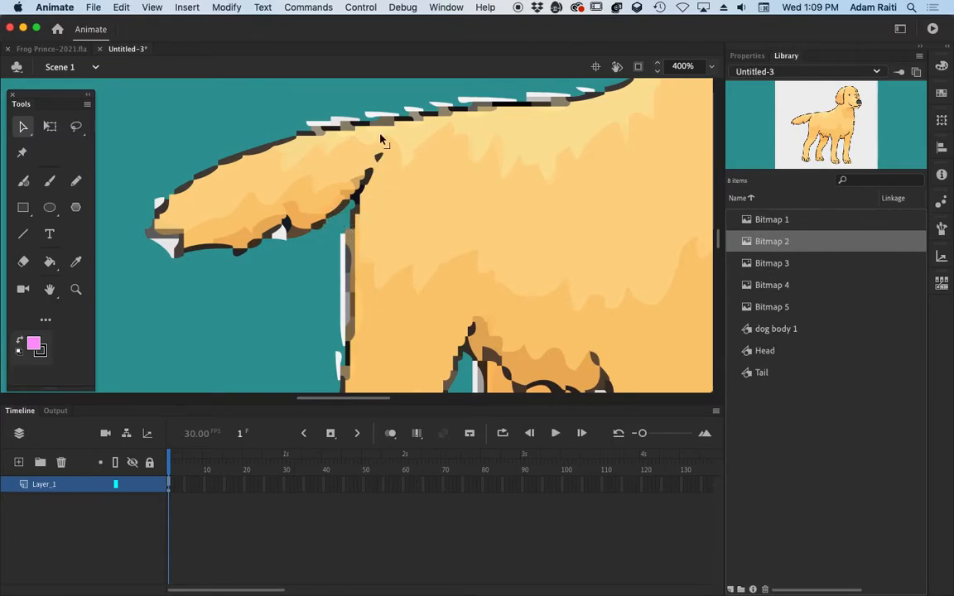
{"action": "left_click", "coordinate": [381, 116]}
{"action": "key", "text": "Delete"}
{"action": "left_click", "coordinate": [337, 121]}
{"action": "key", "text": "Delete"}
{"action": "left_click", "coordinate": [315, 124]}
{"action": "key", "text": "Delete"}
{"action": "left_click", "coordinate": [162, 244]}
{"action": "key", "text": "Delete"}
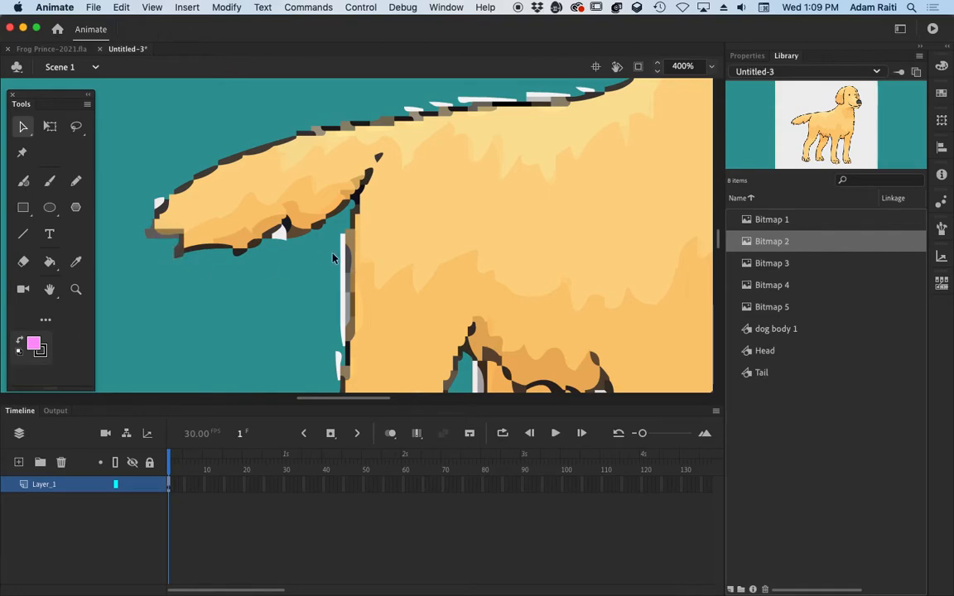
{"action": "left_click", "coordinate": [343, 257]}
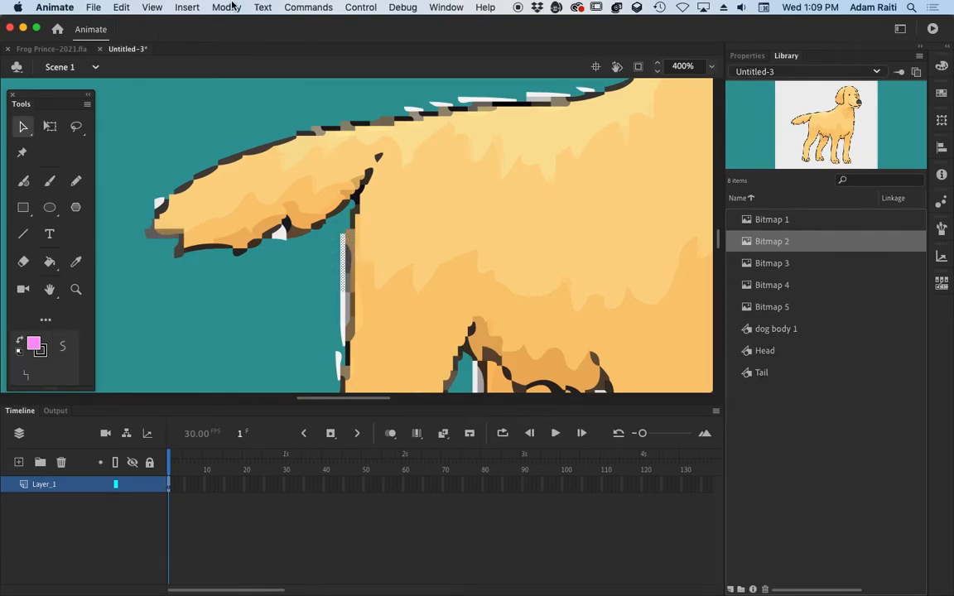
{"action": "key", "text": "Delete"}
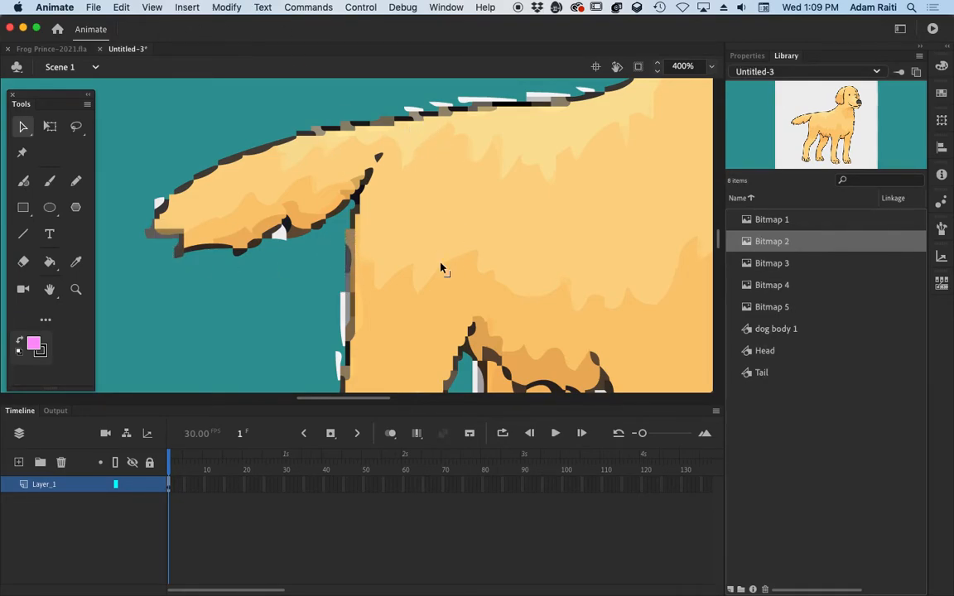
Step: Select the whole traced golden dog, move it off the stage onto the pasteboard to its right, and deselect it
{"action": "left_click", "coordinate": [441, 265]}
{"action": "left_click", "coordinate": [284, 294]}
{"action": "left_click", "coordinate": [284, 291], "text": "alt+super"}
{"action": "left_click", "coordinate": [348, 249], "text": "alt+super"}
{"action": "left_click_drag", "start_coordinate": [432, 213], "coordinate": [310, 212]}
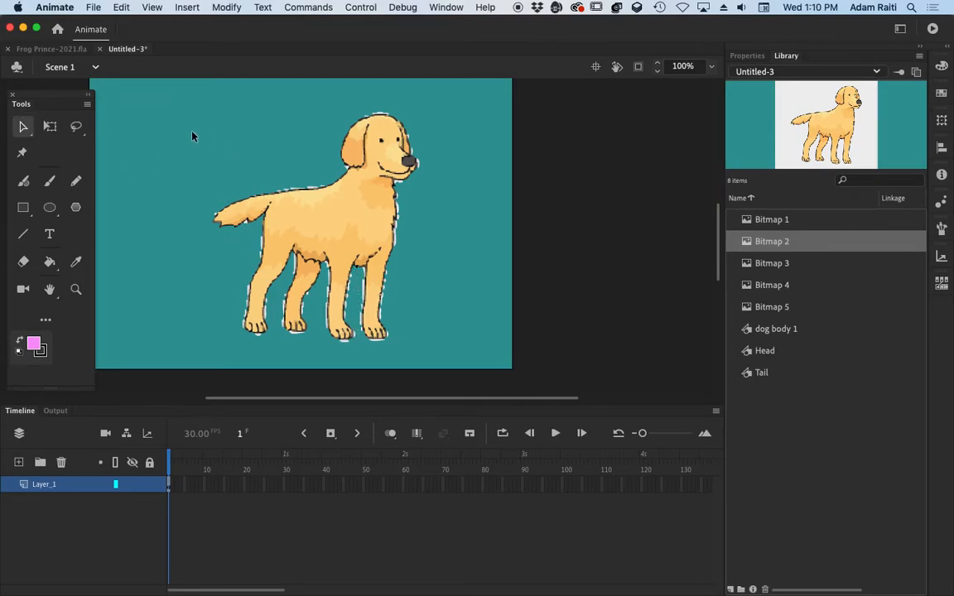
{"action": "left_click_drag", "start_coordinate": [198, 102], "coordinate": [437, 348]}
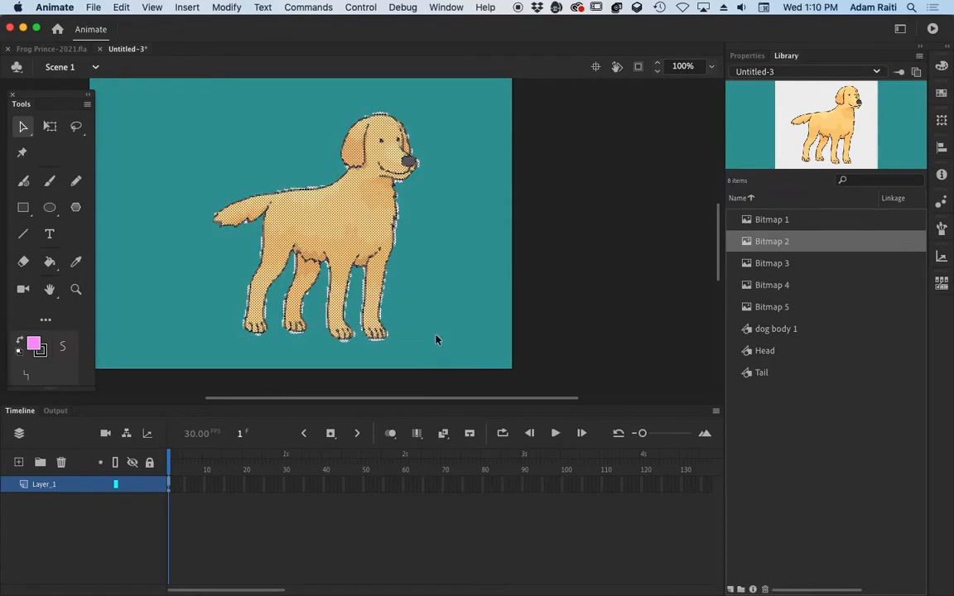
{"action": "left_click_drag", "start_coordinate": [324, 235], "coordinate": [640, 248]}
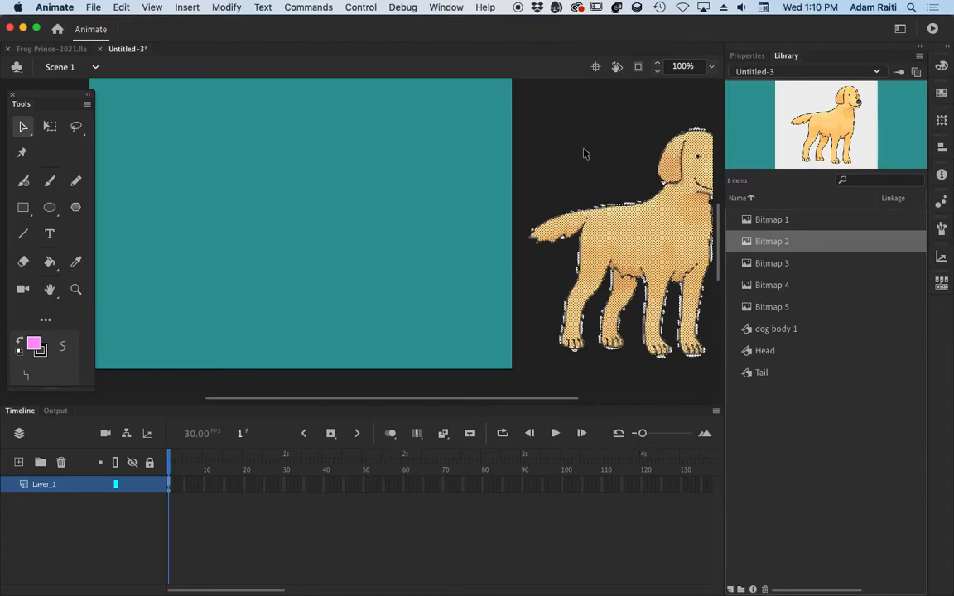
{"action": "left_click", "coordinate": [345, 198]}
Step: Place Bitmap 3 on the stage and shrink it with Free Transform so the brown puppy fits centered within the stage
{"action": "left_click", "coordinate": [765, 263]}
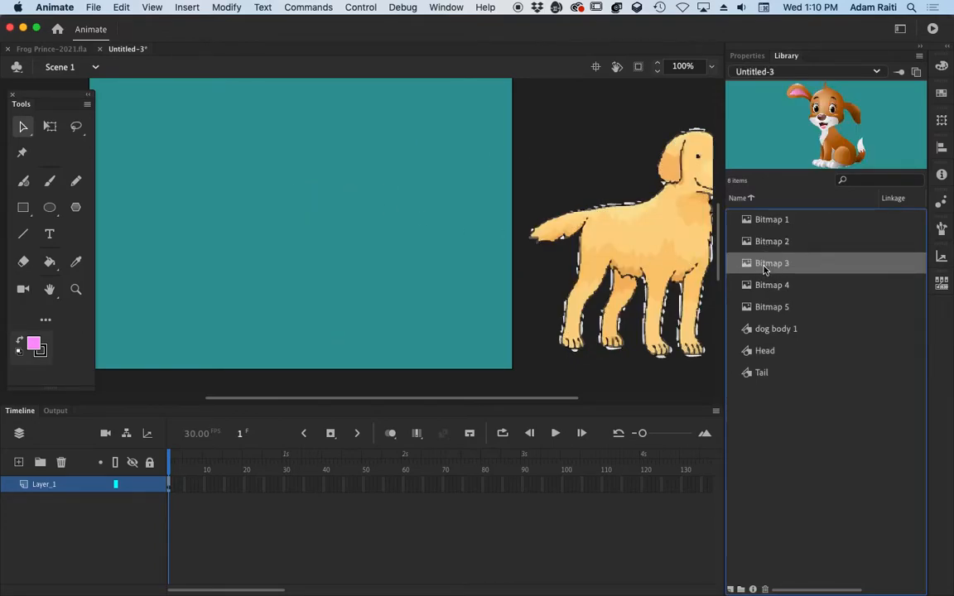
{"action": "left_click_drag", "start_coordinate": [765, 263], "coordinate": [286, 217]}
{"action": "left_click", "coordinate": [333, 291], "text": "alt+super"}
{"action": "left_click_drag", "start_coordinate": [387, 264], "coordinate": [362, 273]}
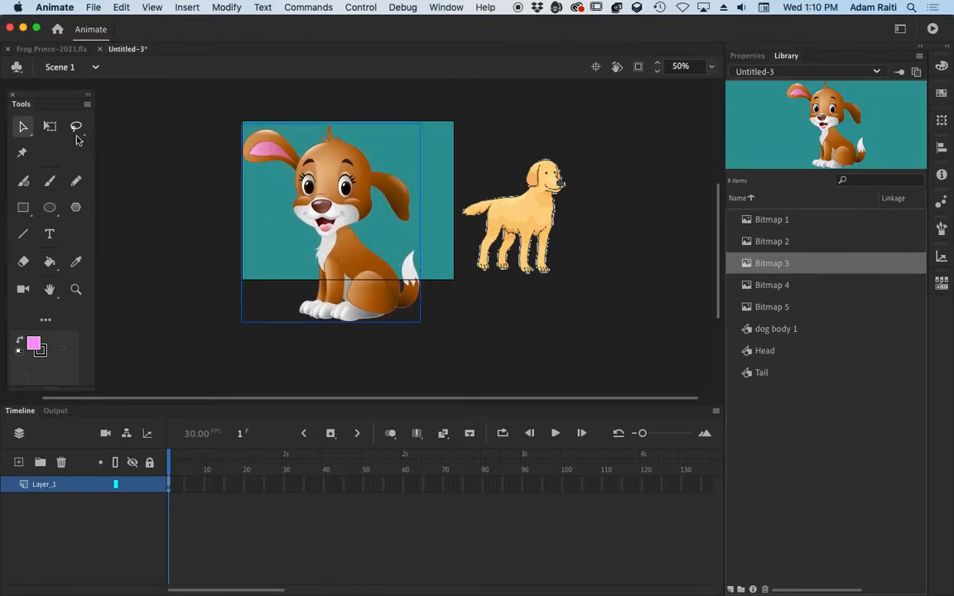
{"action": "left_click", "coordinate": [49, 126]}
{"action": "left_click_drag", "start_coordinate": [419, 322], "coordinate": [379, 276]}
{"action": "left_click", "coordinate": [351, 221]}
{"action": "left_click_drag", "start_coordinate": [351, 221], "coordinate": [360, 202]}
{"action": "left_click", "coordinate": [24, 127]}
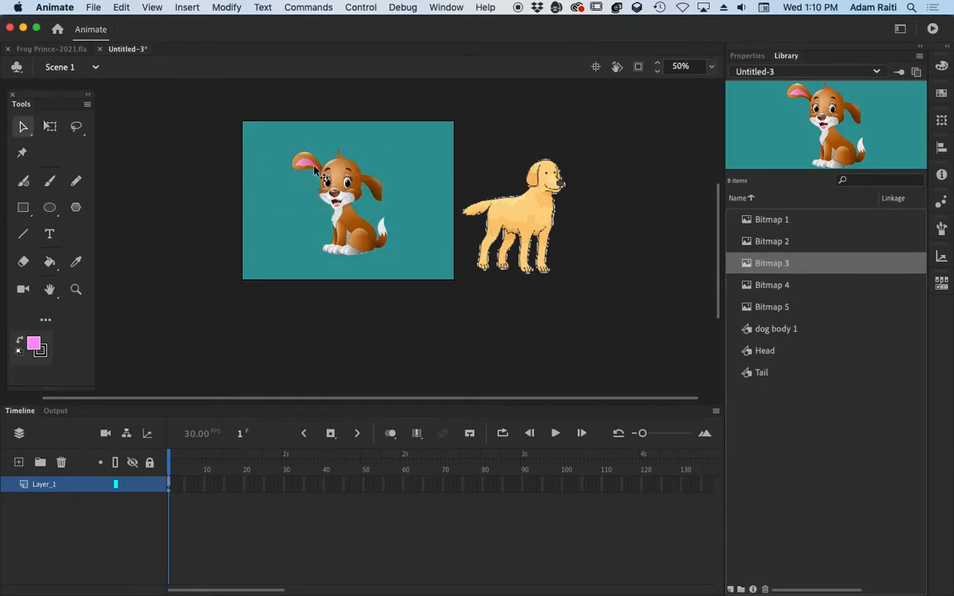
Step: Trace the puppy bitmap with color threshold 10, minimum area 8 pixels, Many Corners and Very Tight curve fit, then deselect the result
{"action": "key", "text": "super+equal"}
{"action": "key", "text": "super+equal"}
{"action": "left_click", "coordinate": [332, 263]}
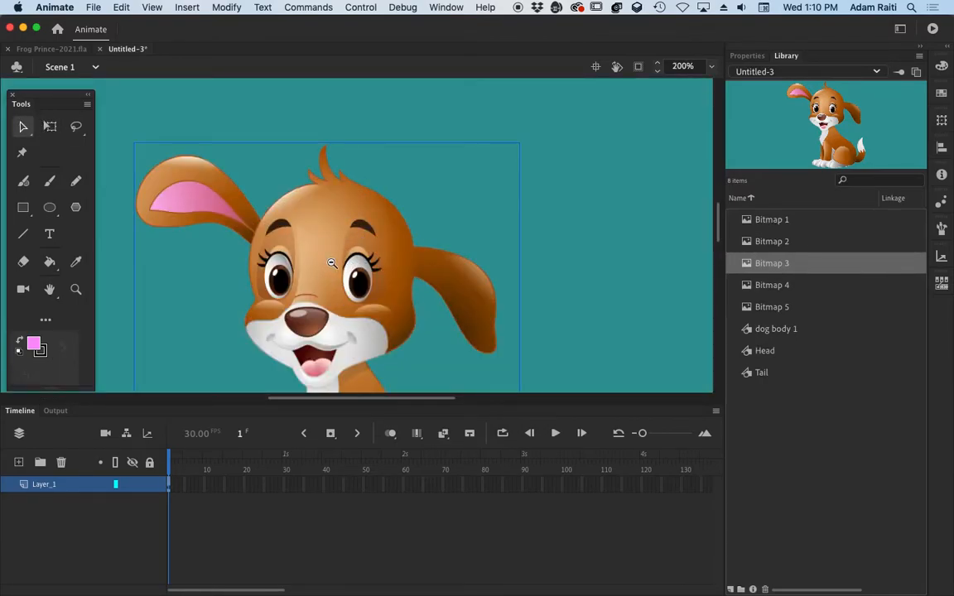
{"action": "key", "text": "super+minus"}
{"action": "left_click", "coordinate": [227, 7]}
{"action": "mouse_move", "coordinate": [251, 96]}
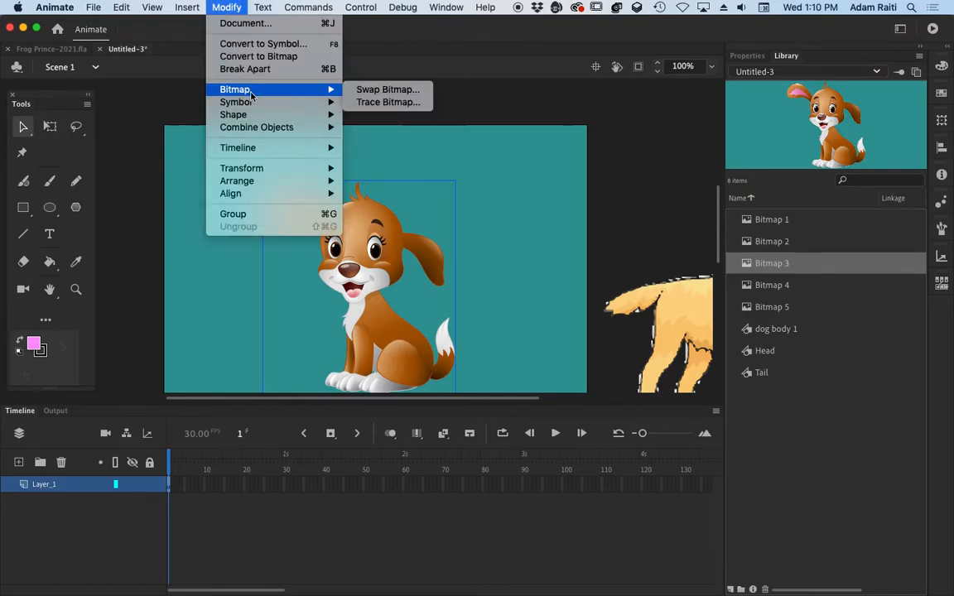
{"action": "left_click", "coordinate": [388, 103]}
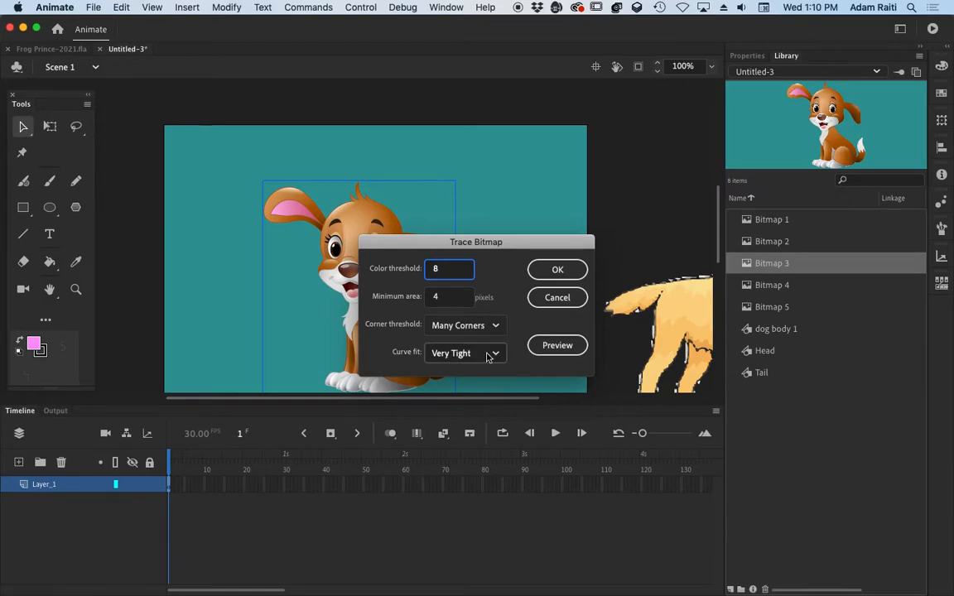
{"action": "left_click_drag", "start_coordinate": [462, 274], "coordinate": [349, 255]}
{"action": "type", "text": "10"}
{"action": "key", "text": "Tab"}
{"action": "type", "text": "8"}
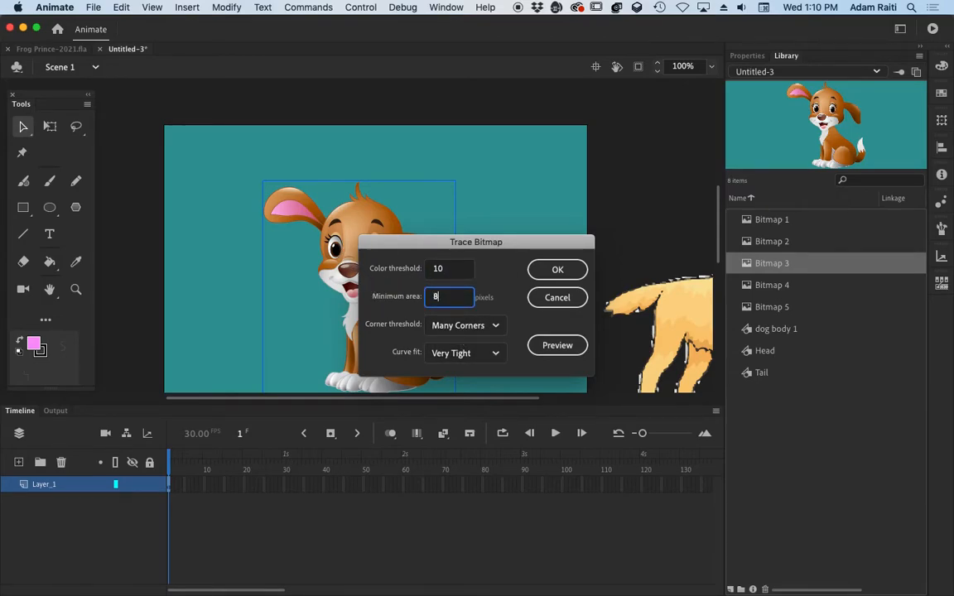
{"action": "left_click", "coordinate": [554, 269]}
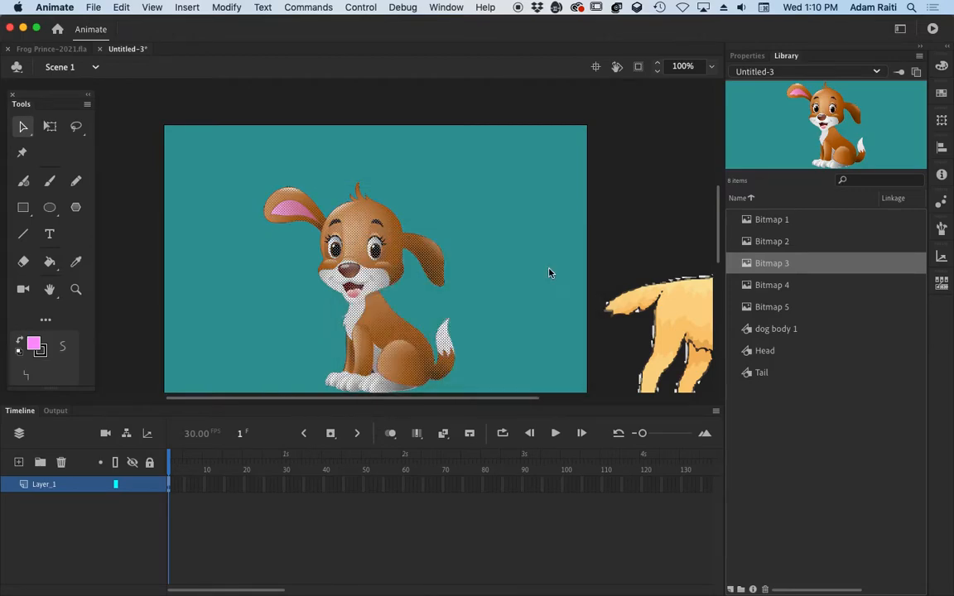
{"action": "scroll", "coordinate": [476, 270], "scroll_direction": "down", "scroll_amount": 2}
{"action": "scroll", "coordinate": [476, 269], "scroll_direction": "right", "scroll_amount": 1}
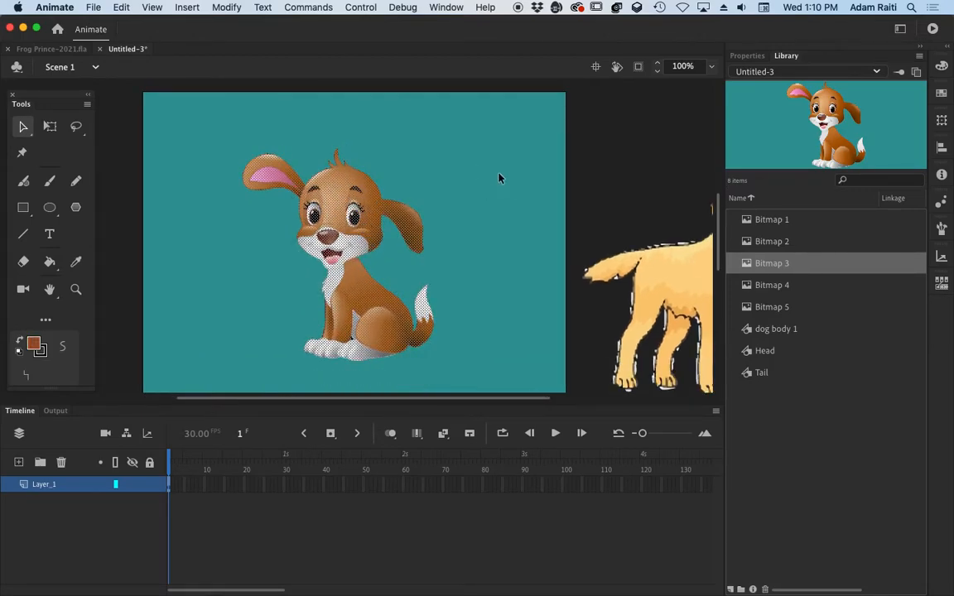
{"action": "key", "text": "super+shift+a"}
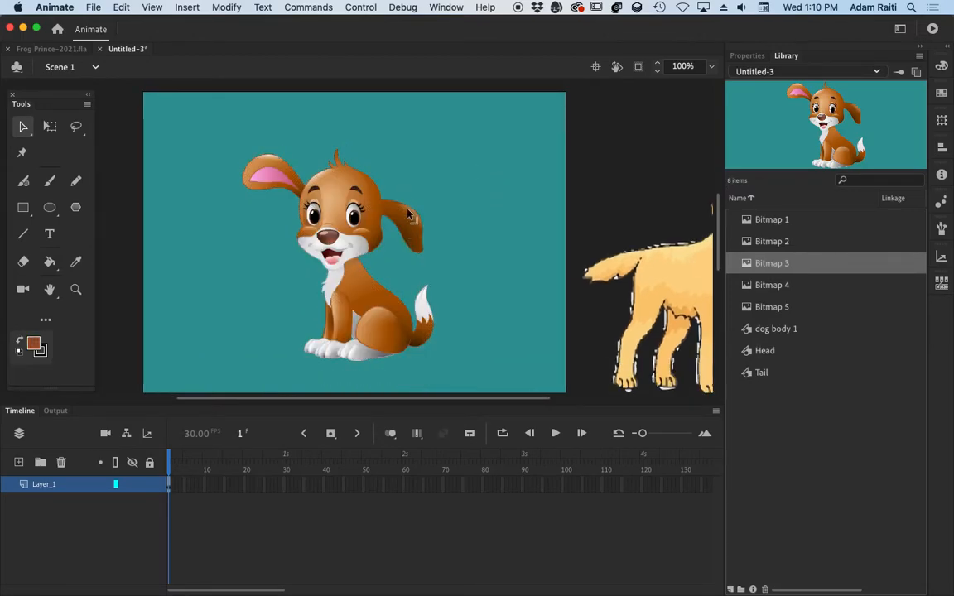
Step: Lasso the puppy's drooping ear, convert it to a graphic symbol named Ear Lft, and remove it from the stage
{"action": "left_click", "coordinate": [76, 128]}
{"action": "mouse_move", "coordinate": [390, 172]}
{"action": "left_mouse_down"}
{"action": "mouse_move", "coordinate": [396, 244]}
{"action": "mouse_move", "coordinate": [417, 269]}
{"action": "mouse_move", "coordinate": [465, 257]}
{"action": "mouse_move", "coordinate": [384, 198]}
{"action": "mouse_move", "coordinate": [408, 265]}
{"action": "mouse_move", "coordinate": [437, 244]}
{"action": "mouse_move", "coordinate": [411, 183]}
{"action": "left_mouse_up"}
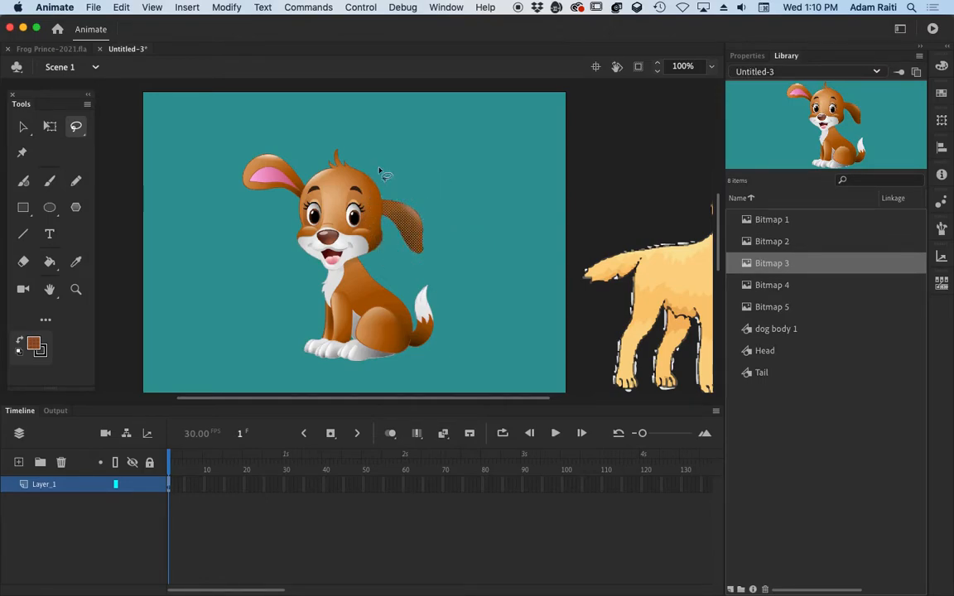
{"action": "left_click", "coordinate": [228, 8]}
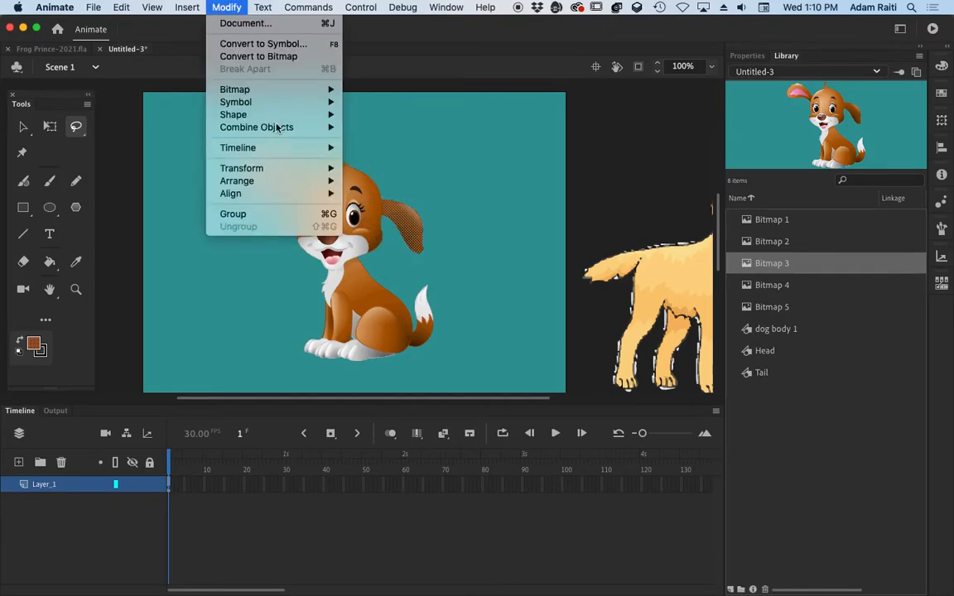
{"action": "mouse_move", "coordinate": [276, 95]}
{"action": "left_click", "coordinate": [263, 43]}
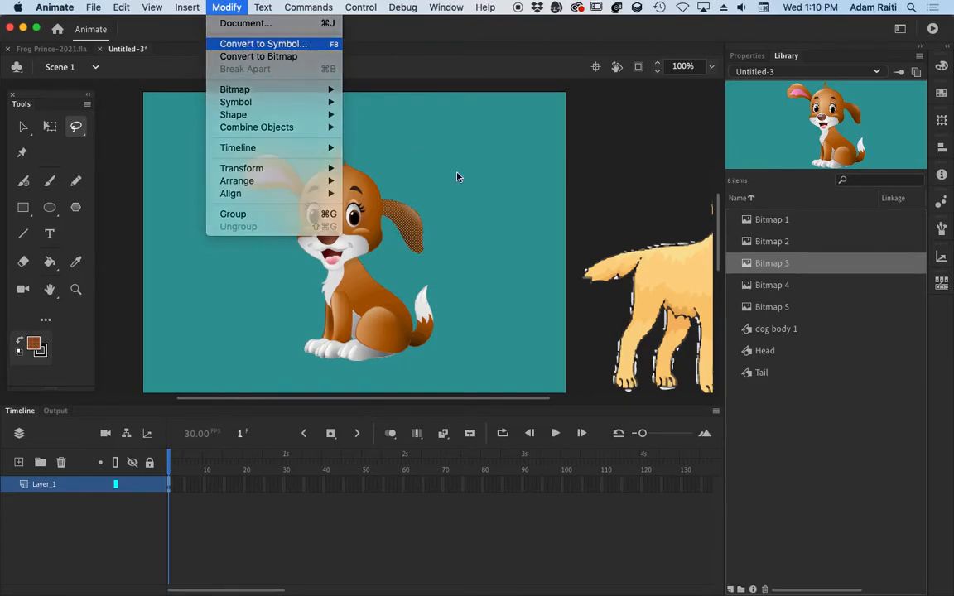
{"action": "type", "text": "Ear Lft"}
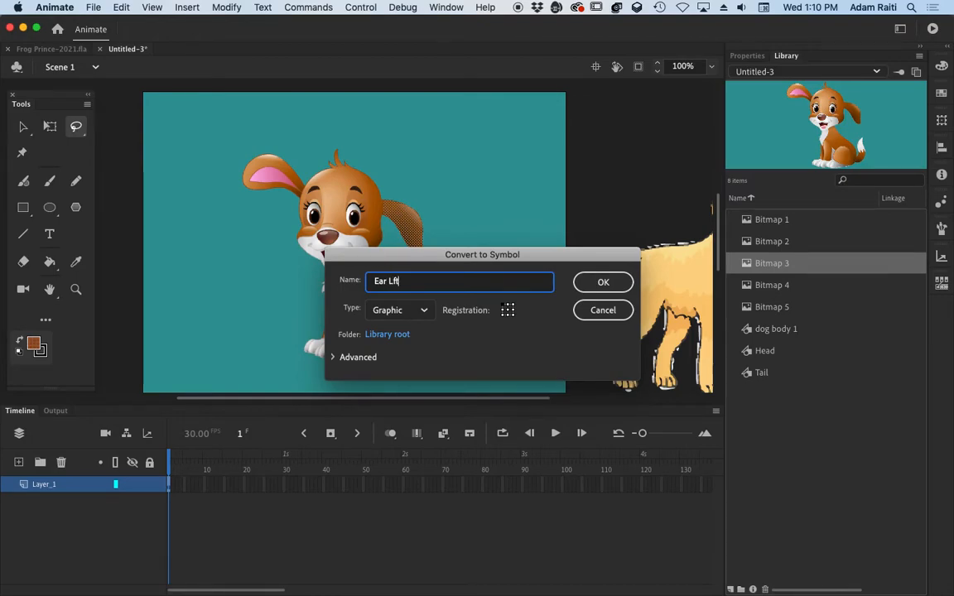
{"action": "left_click", "coordinate": [603, 283]}
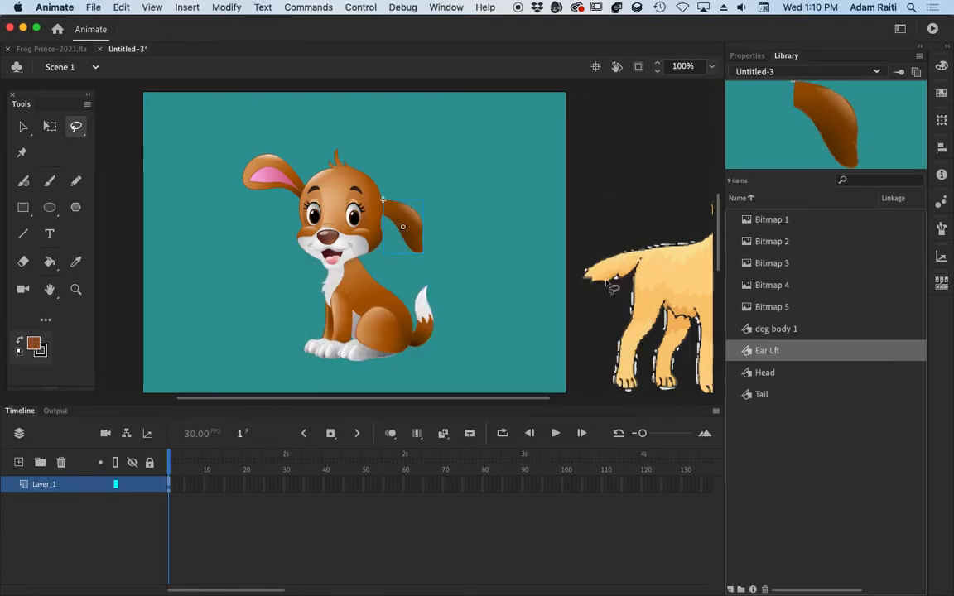
Step: Lasso the puppy's raised ear with the pink inside, convert it to a graphic symbol named Ear Rt, and delete it from the stage
{"action": "mouse_move", "coordinate": [304, 176]}
{"action": "left_mouse_down"}
{"action": "mouse_move", "coordinate": [257, 149]}
{"action": "mouse_move", "coordinate": [227, 188]}
{"action": "mouse_move", "coordinate": [255, 206]}
{"action": "mouse_move", "coordinate": [298, 184]}
{"action": "left_mouse_up"}
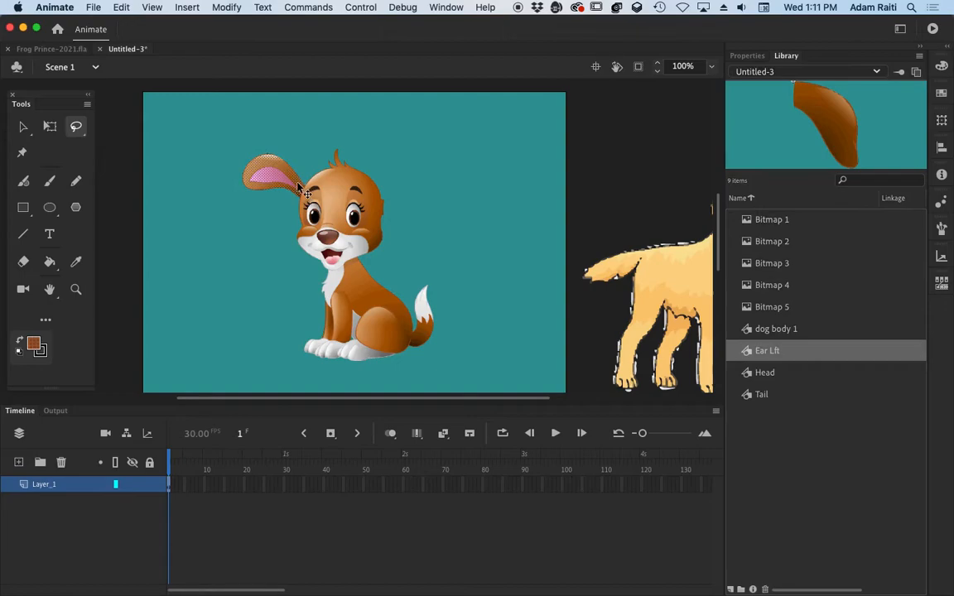
{"action": "left_click", "coordinate": [228, 7]}
{"action": "left_click", "coordinate": [220, 39]}
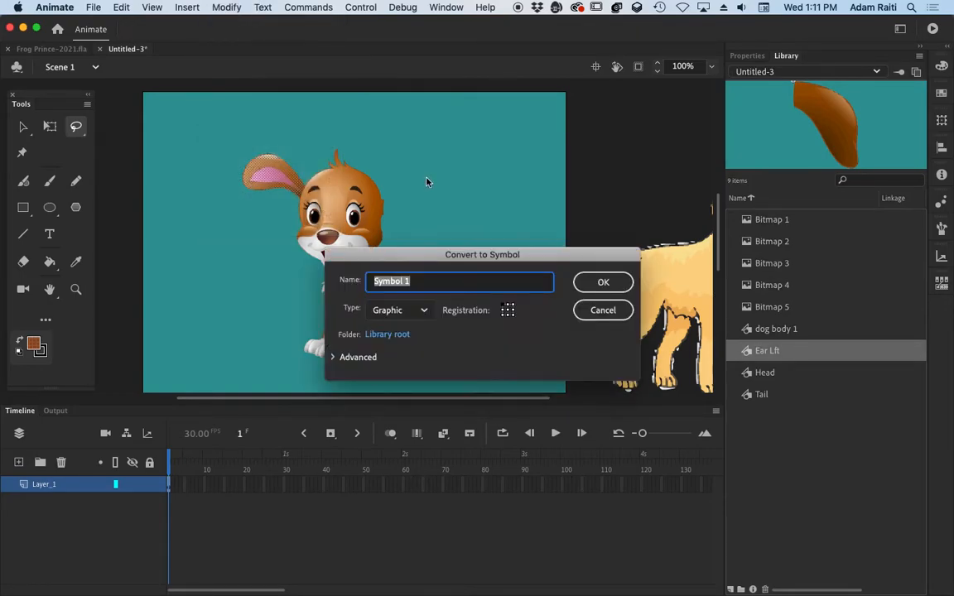
{"action": "type", "text": "Ear Rt"}
{"action": "left_click", "coordinate": [604, 282]}
{"action": "key", "text": "Delete"}
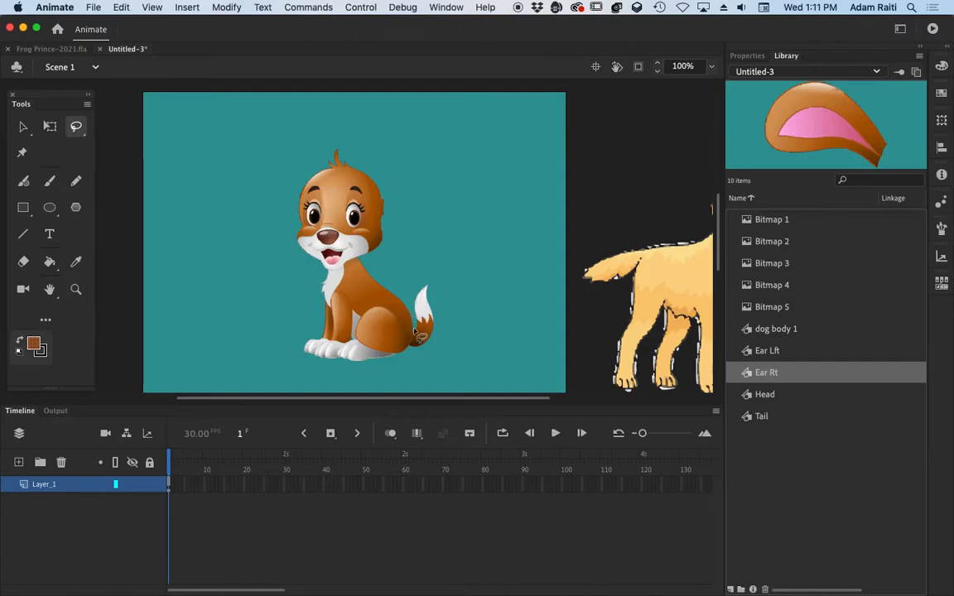
Step: Lasso the puppy's white-tipped tail, convert it to a graphic symbol named Tail-2, and delete it from the stage
{"action": "mouse_move", "coordinate": [418, 331]}
{"action": "left_mouse_down"}
{"action": "mouse_move", "coordinate": [410, 356]}
{"action": "mouse_move", "coordinate": [440, 360]}
{"action": "mouse_move", "coordinate": [445, 270]}
{"action": "mouse_move", "coordinate": [408, 306]}
{"action": "left_mouse_up"}
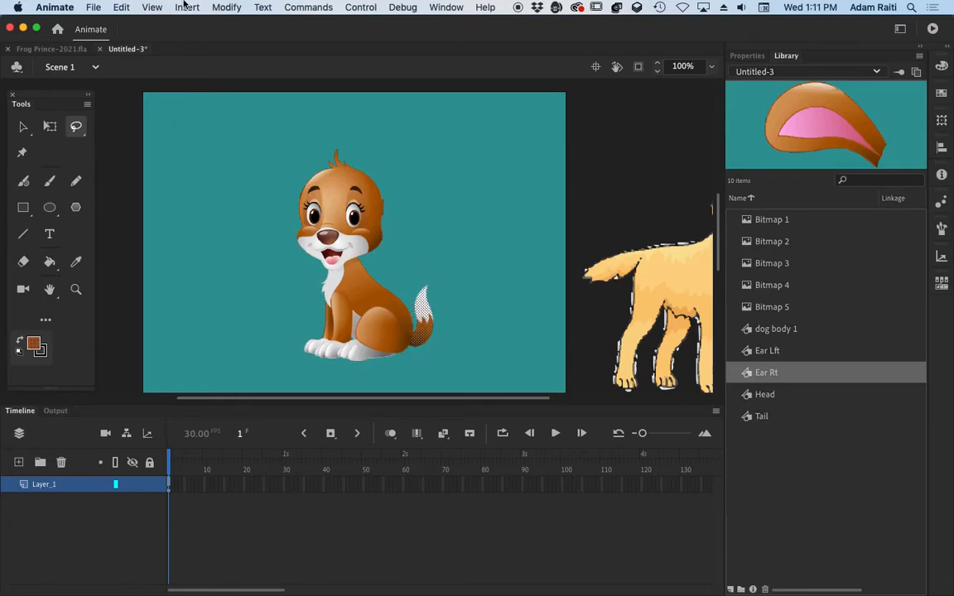
{"action": "left_click", "coordinate": [218, 6]}
{"action": "mouse_move", "coordinate": [258, 97]}
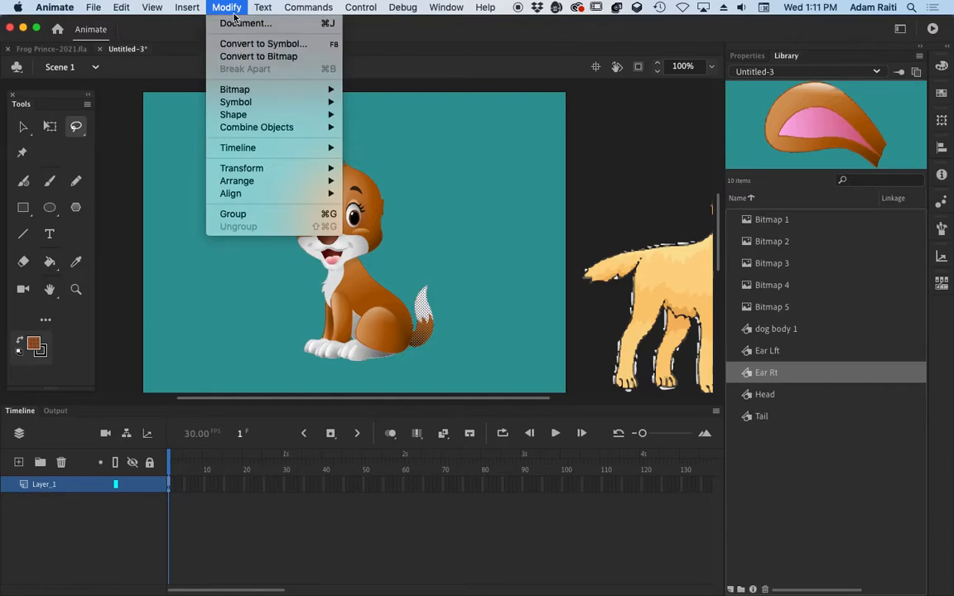
{"action": "left_click", "coordinate": [240, 43]}
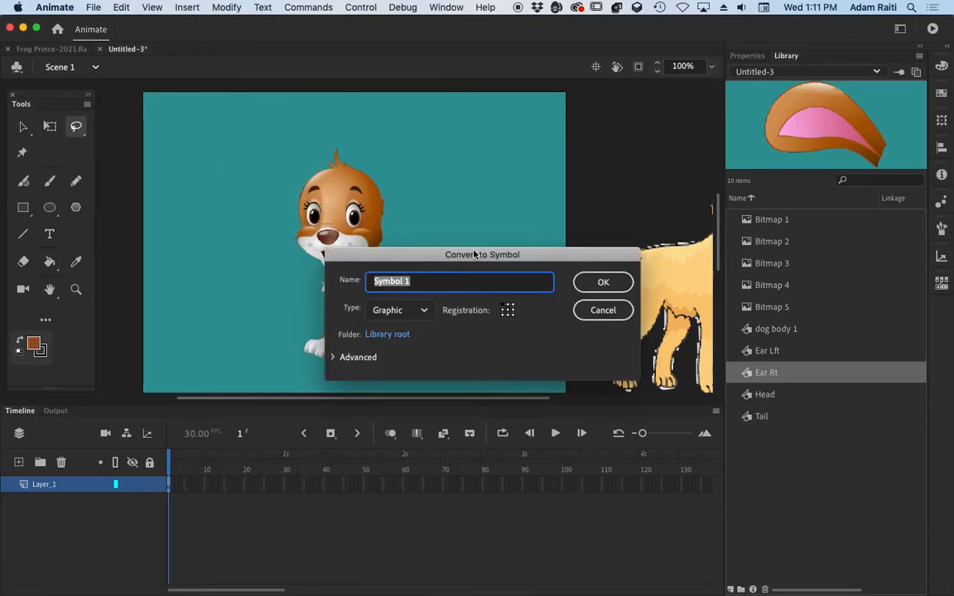
{"action": "type", "text": "Tail"}
{"action": "key", "text": "Return"}
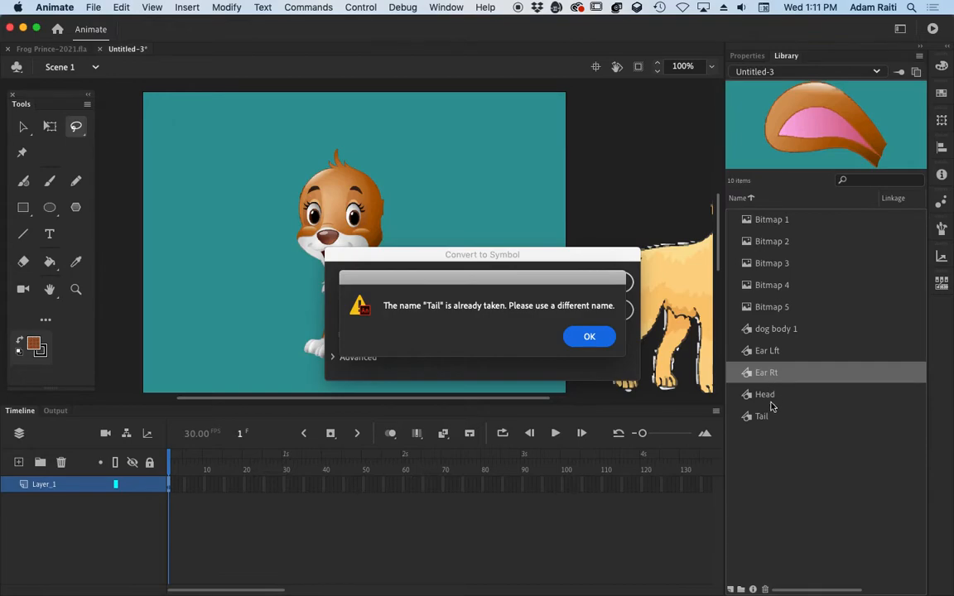
{"action": "left_click", "coordinate": [590, 337]}
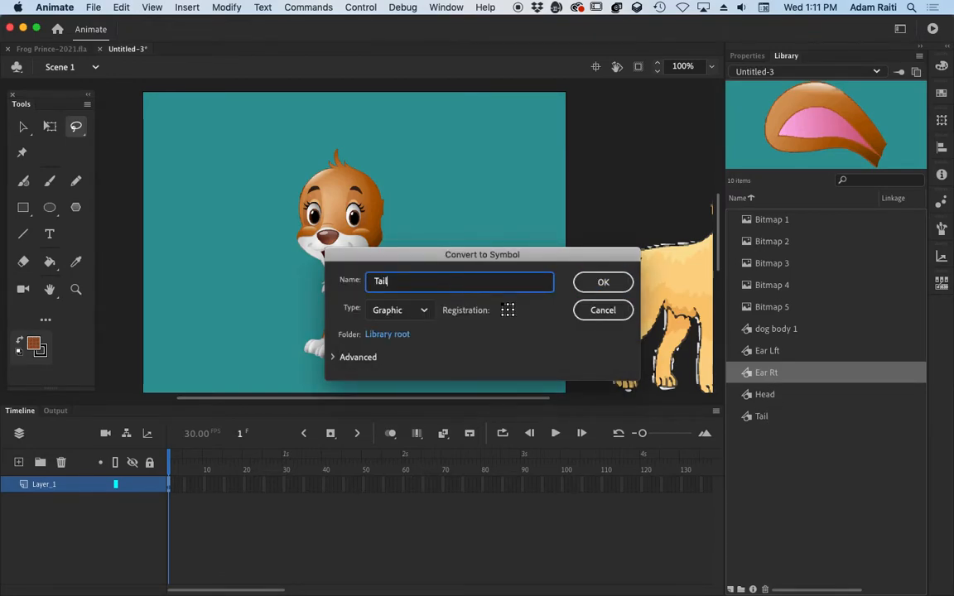
{"action": "type", "text": "-2"}
{"action": "left_click", "coordinate": [581, 281]}
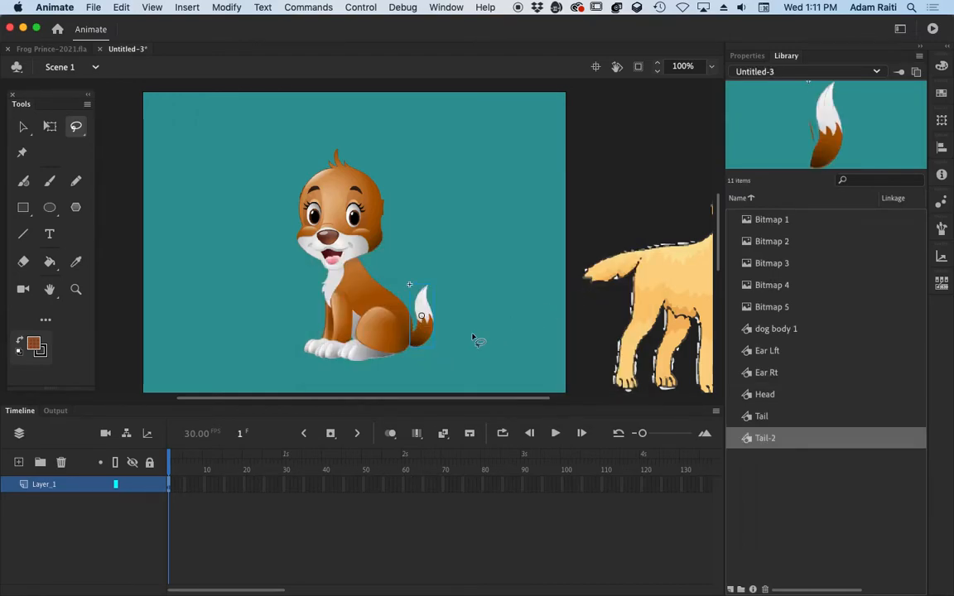
{"action": "key", "text": "Delete"}
Step: Lasso the whole golden dog on the pasteboard, convert it to a graphic symbol named Goldie, and delete it from the pasteboard
{"action": "key", "text": "super+minus"}
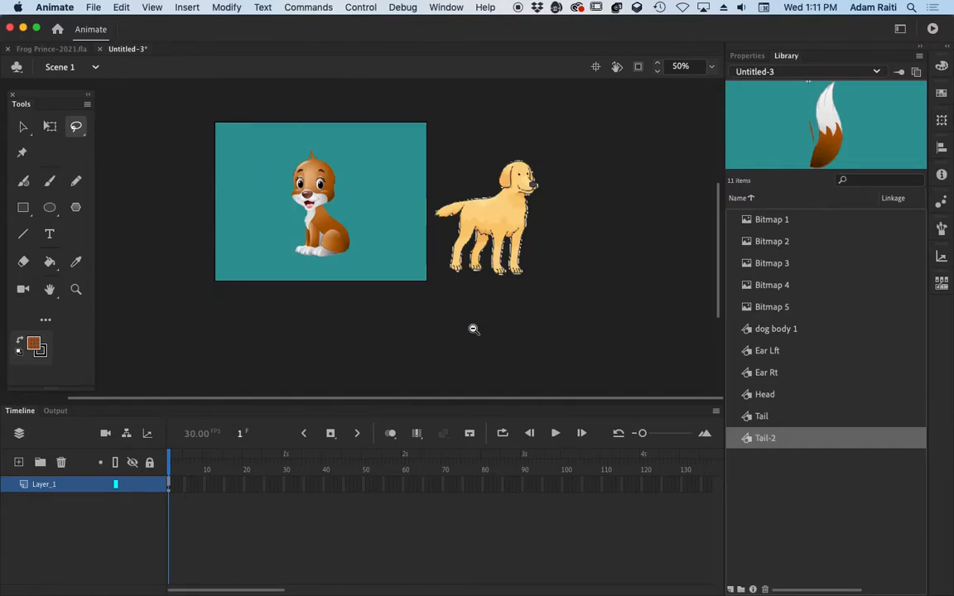
{"action": "mouse_move", "coordinate": [411, 130]}
{"action": "left_mouse_down"}
{"action": "mouse_move", "coordinate": [416, 254]}
{"action": "mouse_move", "coordinate": [560, 160]}
{"action": "mouse_move", "coordinate": [406, 120]}
{"action": "left_mouse_up"}
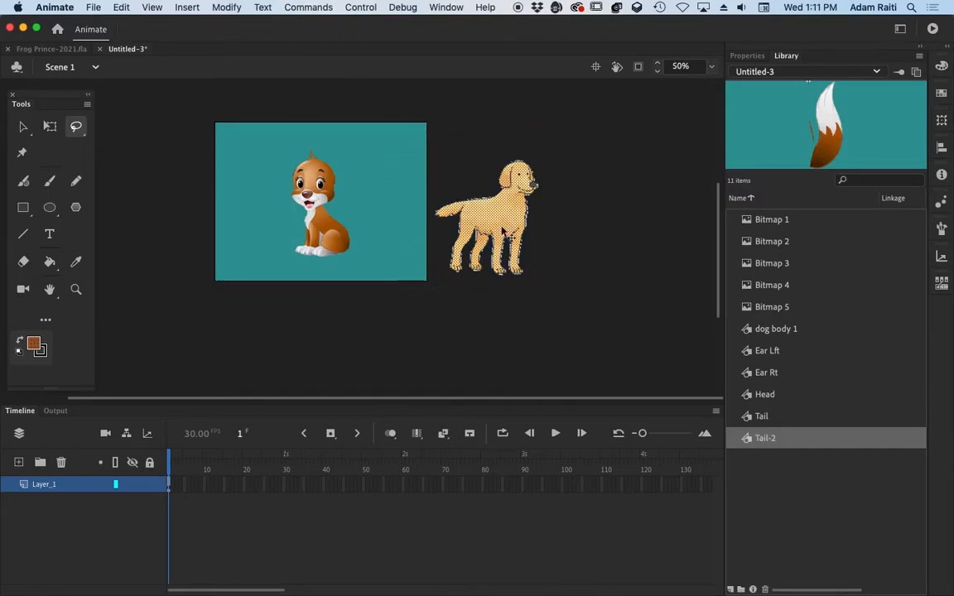
{"action": "left_click", "coordinate": [228, 7]}
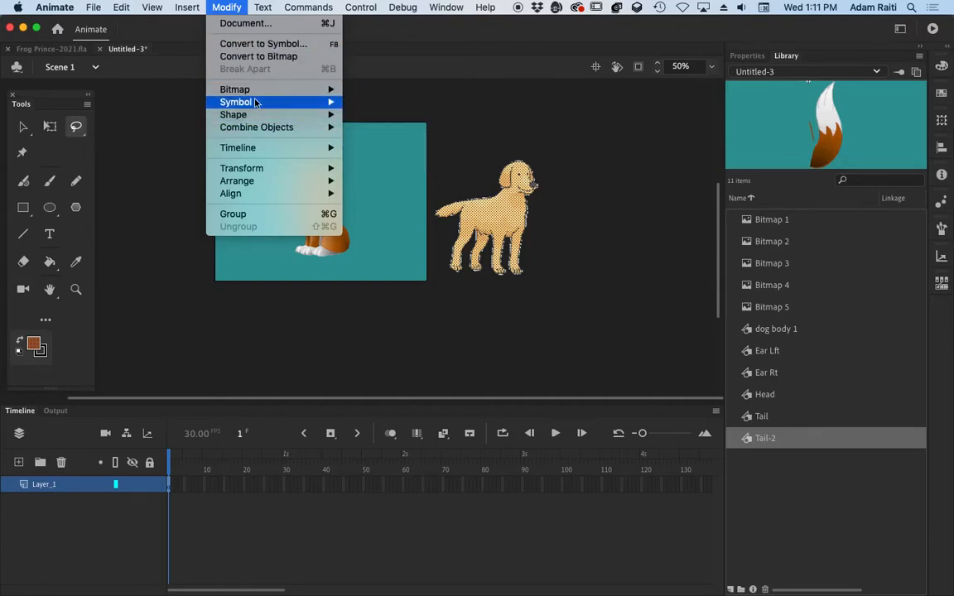
{"action": "left_click", "coordinate": [259, 43]}
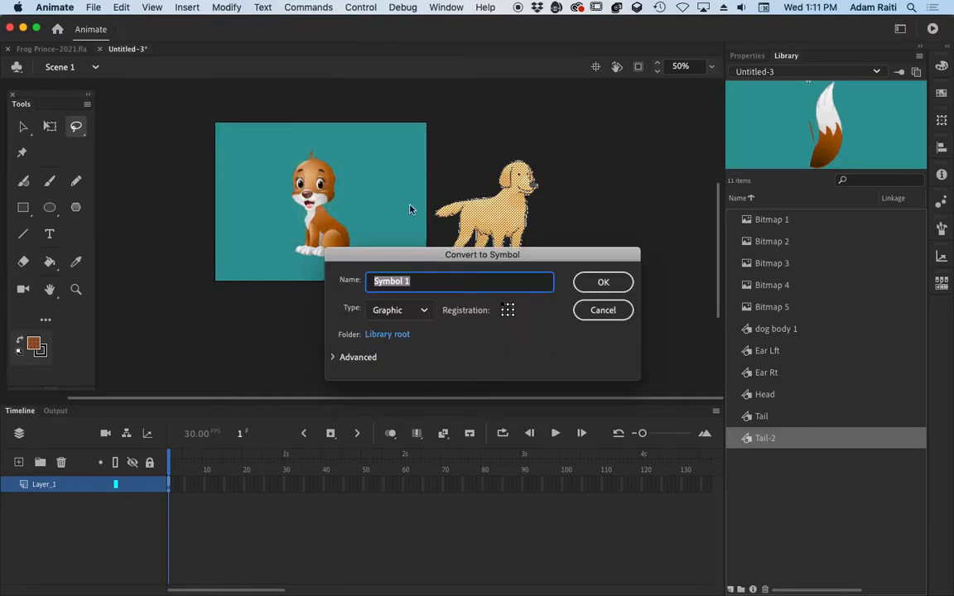
{"action": "type", "text": "F"}
{"action": "left_click", "coordinate": [603, 281]}
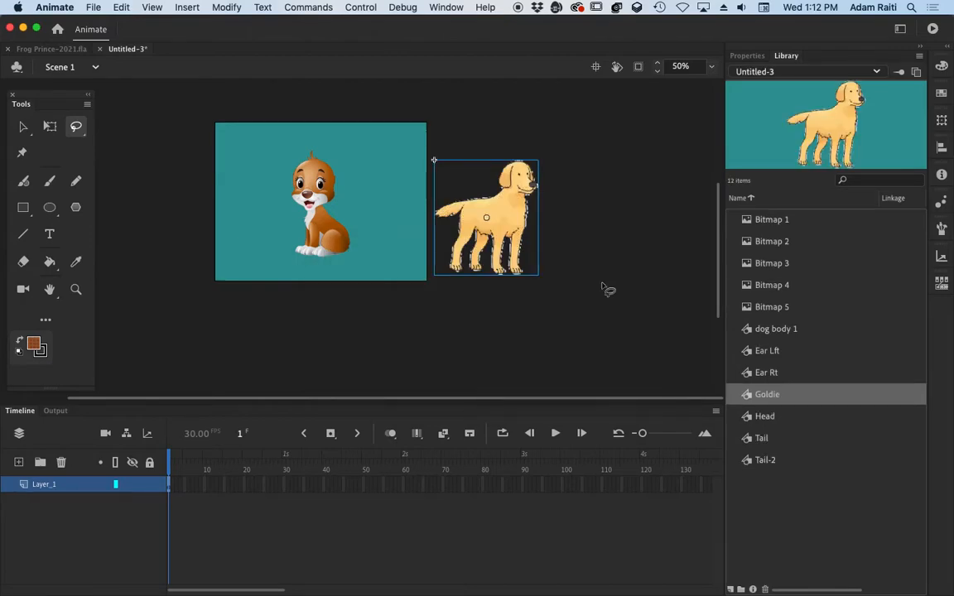
{"action": "key", "text": "Delete"}
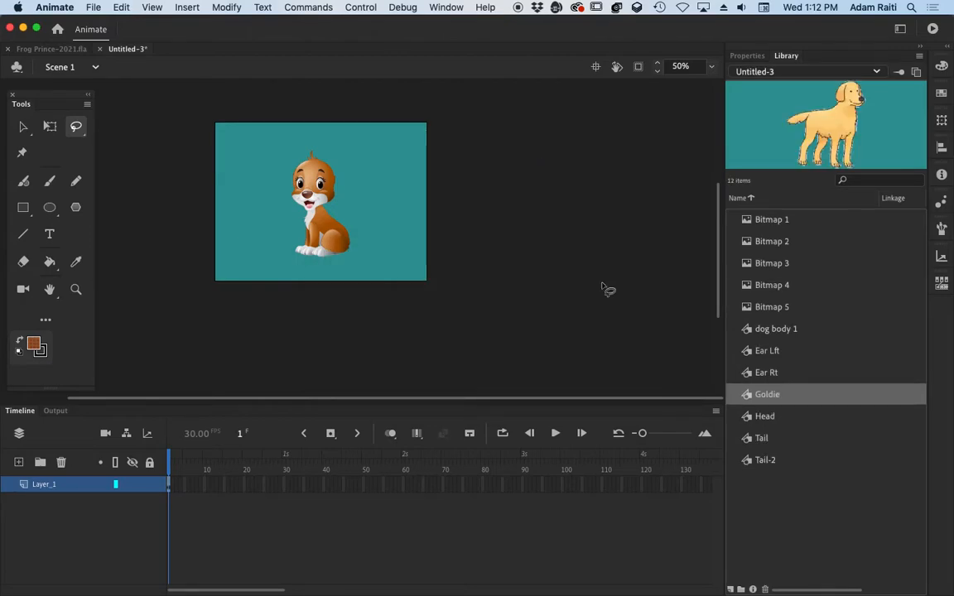
Step: Convert the remaining earless, tailless puppy to a graphic symbol named Cute Dog and move it slightly lower on the stage
{"action": "left_click", "coordinate": [334, 213]}
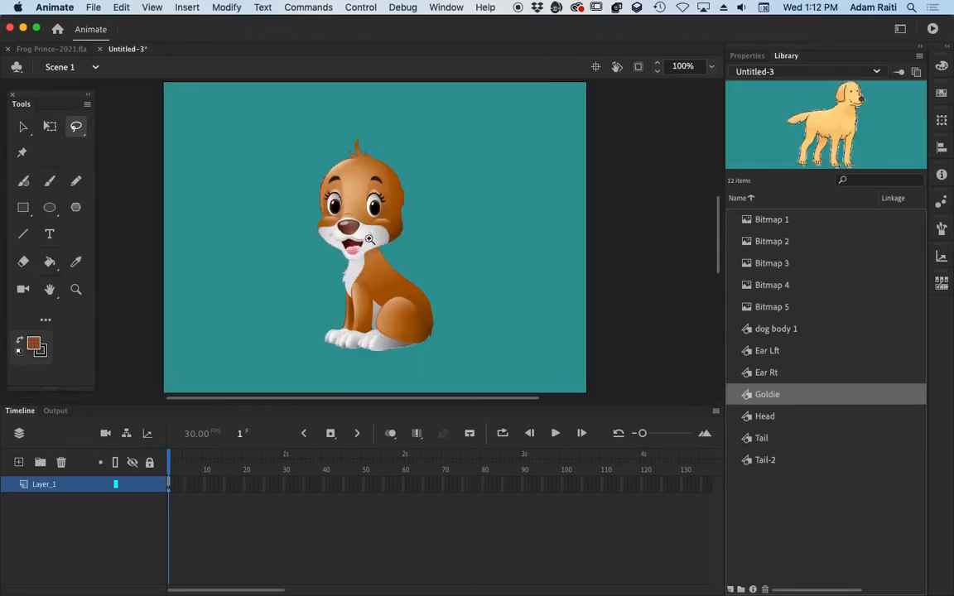
{"action": "mouse_move", "coordinate": [435, 269]}
{"action": "left_mouse_down"}
{"action": "mouse_move", "coordinate": [364, 92]}
{"action": "mouse_move", "coordinate": [284, 320]}
{"action": "mouse_move", "coordinate": [445, 358]}
{"action": "mouse_move", "coordinate": [439, 292]}
{"action": "left_mouse_up"}
{"action": "left_click", "coordinate": [225, 7]}
{"action": "mouse_move", "coordinate": [255, 101]}
{"action": "left_click", "coordinate": [260, 43]}
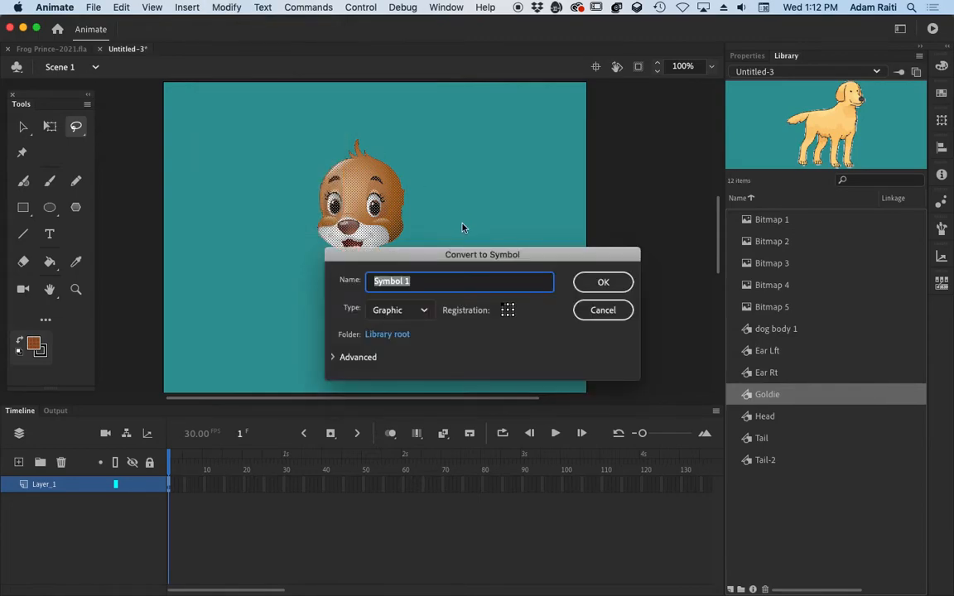
{"action": "type", "text": "Cute Dog"}
{"action": "left_click", "coordinate": [603, 283]}
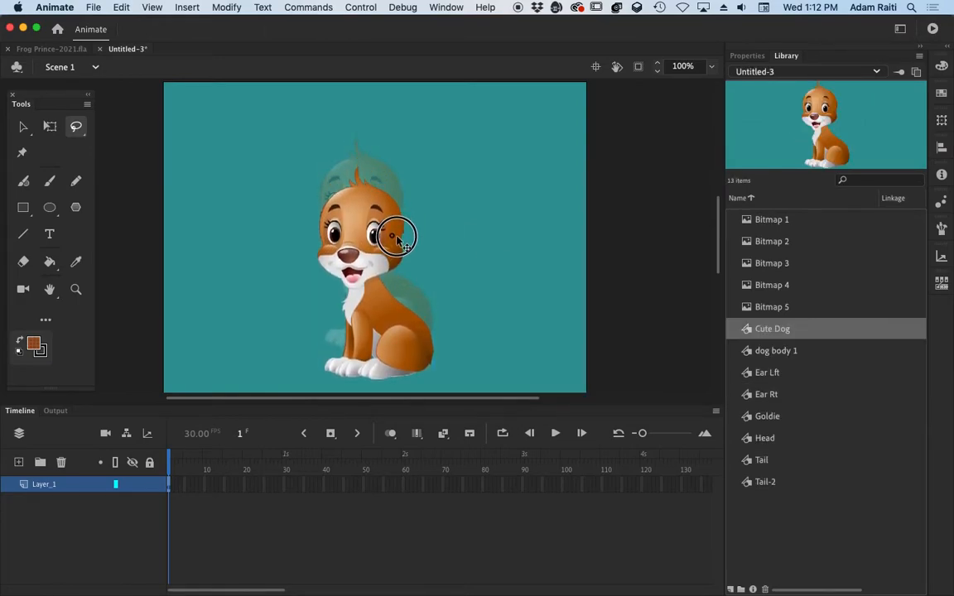
{"action": "left_click", "coordinate": [396, 238]}
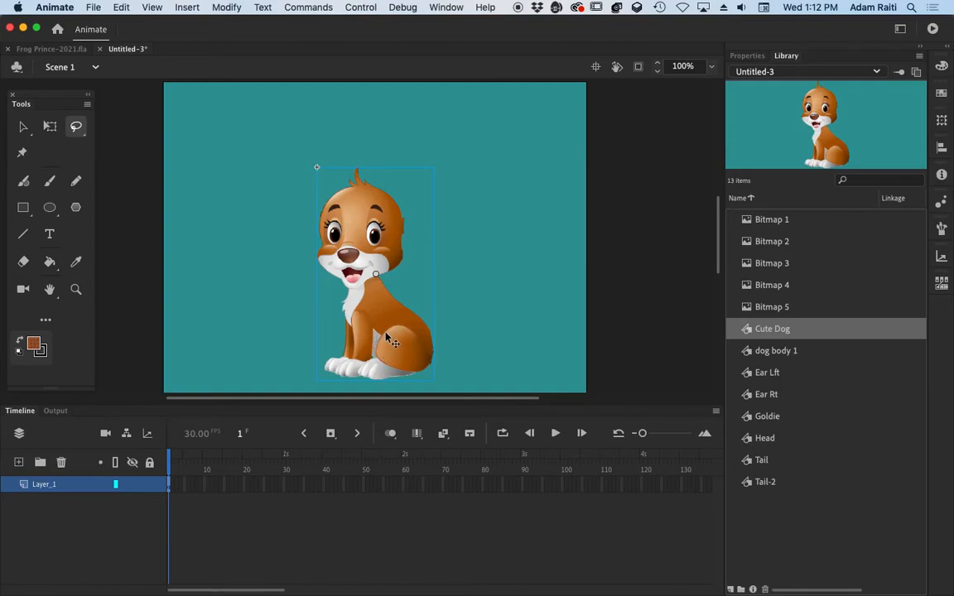
{"action": "left_click_drag", "start_coordinate": [393, 341], "coordinate": [392, 344]}
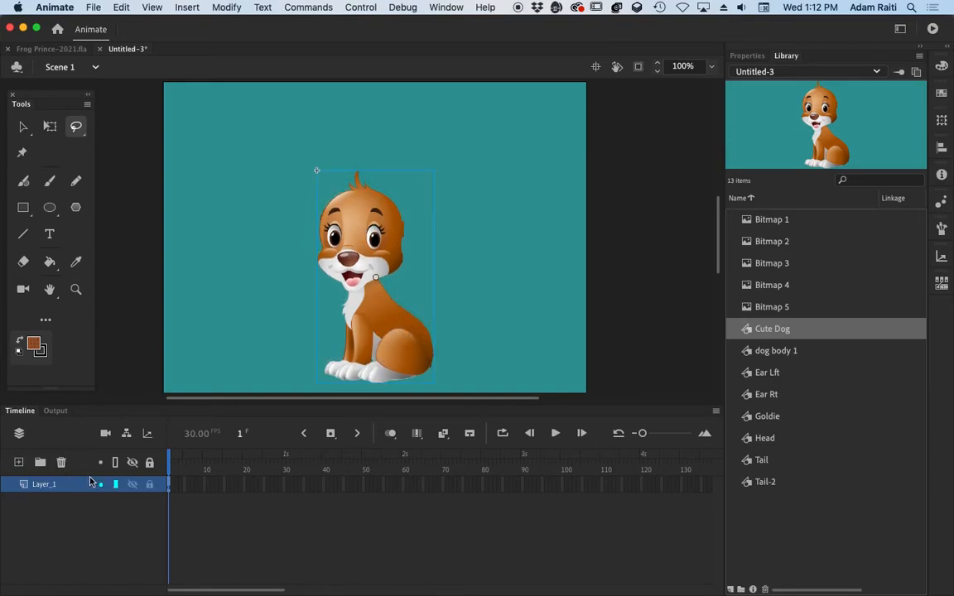
Step: Add three new layers above Layer_1 and make Layer_1 the active layer
{"action": "left_click", "coordinate": [18, 462]}
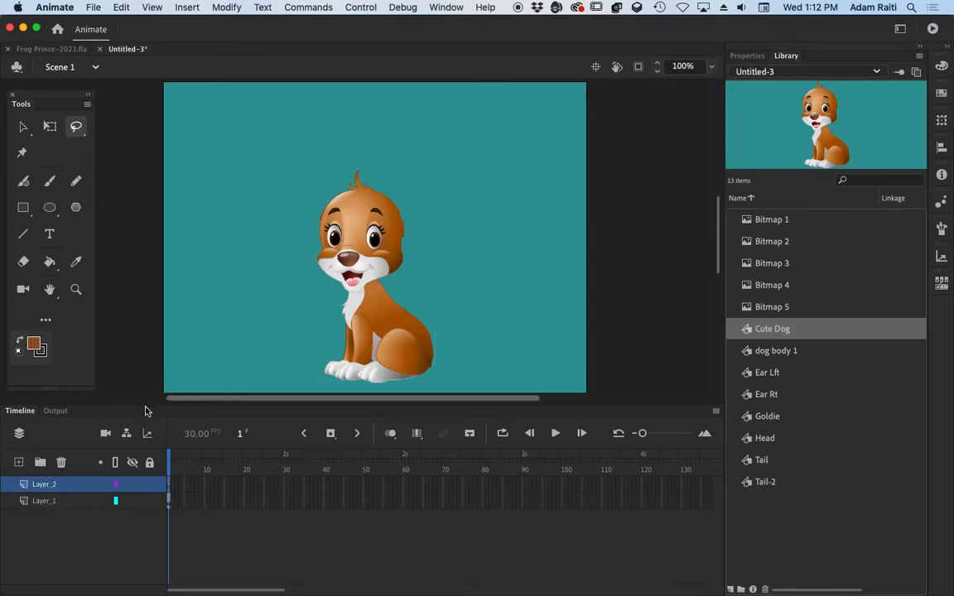
{"action": "left_click", "coordinate": [18, 462]}
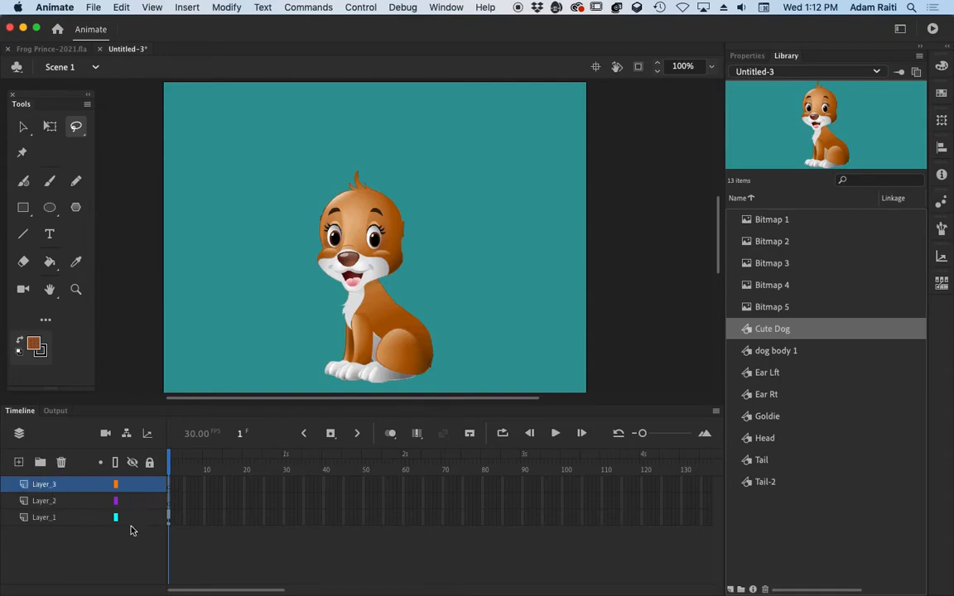
{"action": "left_click", "coordinate": [18, 462]}
{"action": "left_click", "coordinate": [46, 533]}
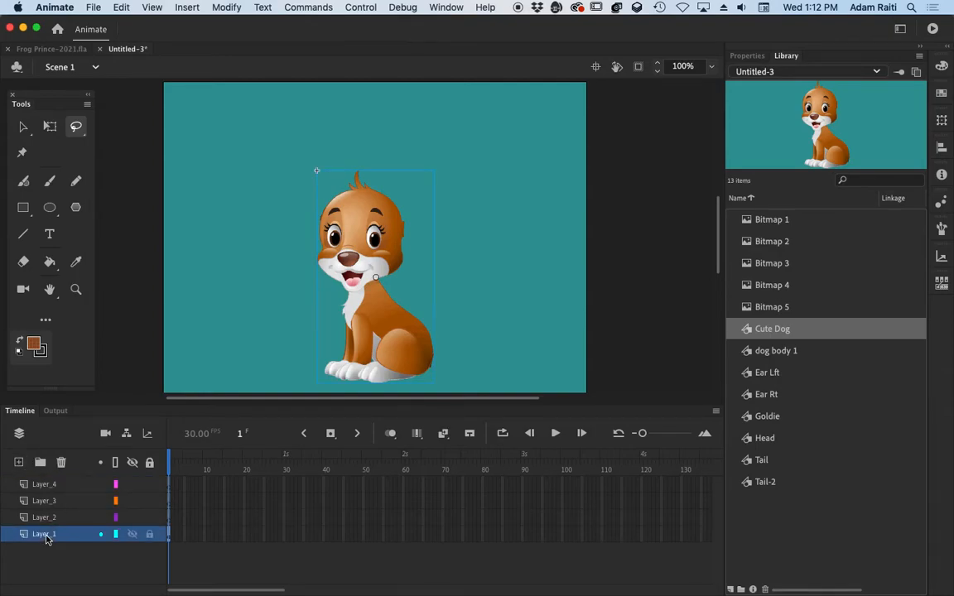
Step: Rename Layer_1 as Body, and place the Ear Lft symbol on Layer_2 and Ear Rt on Layer_3 against the puppy's head
{"action": "double_click", "coordinate": [46, 533]}
{"action": "type", "text": "Body"}
{"action": "left_click", "coordinate": [50, 518]}
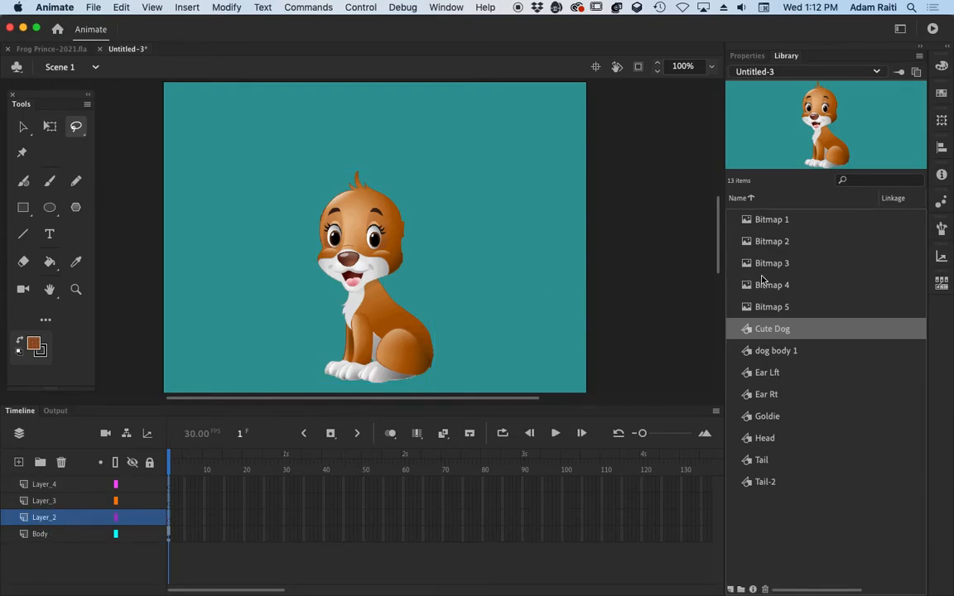
{"action": "left_click_drag", "start_coordinate": [769, 373], "coordinate": [433, 251]}
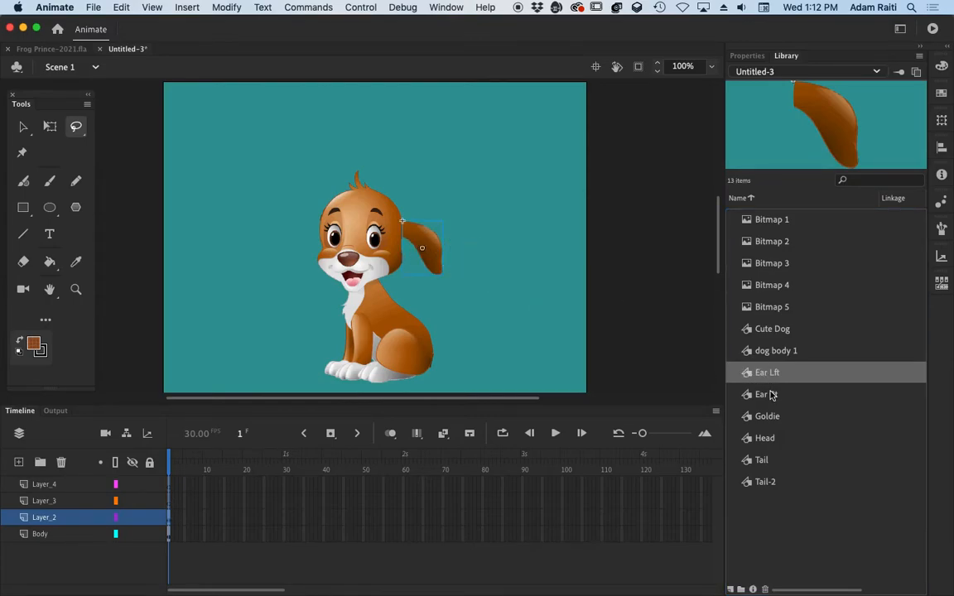
{"action": "left_click", "coordinate": [52, 502]}
{"action": "left_click_drag", "start_coordinate": [768, 398], "coordinate": [318, 207]}
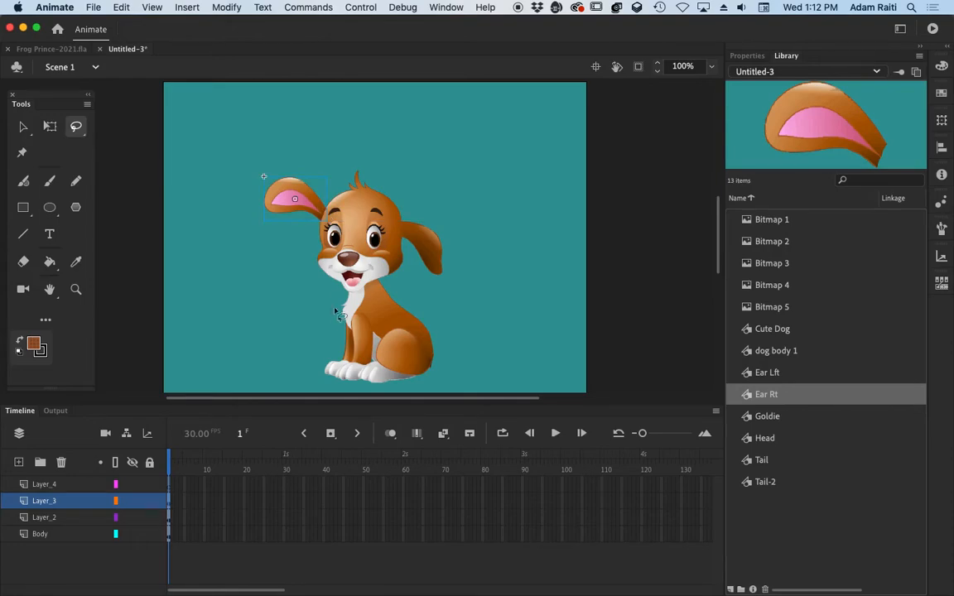
Step: Place the Tail-2 symbol on Layer_4 at the puppy's rear
{"action": "left_click", "coordinate": [74, 485]}
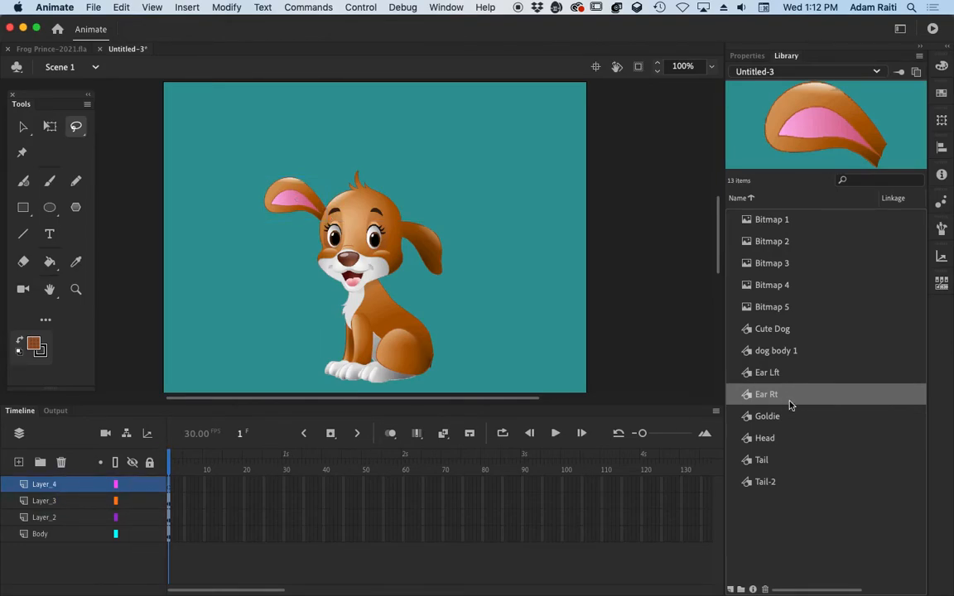
{"action": "left_click", "coordinate": [756, 460]}
{"action": "left_click_drag", "start_coordinate": [761, 482], "coordinate": [443, 348]}
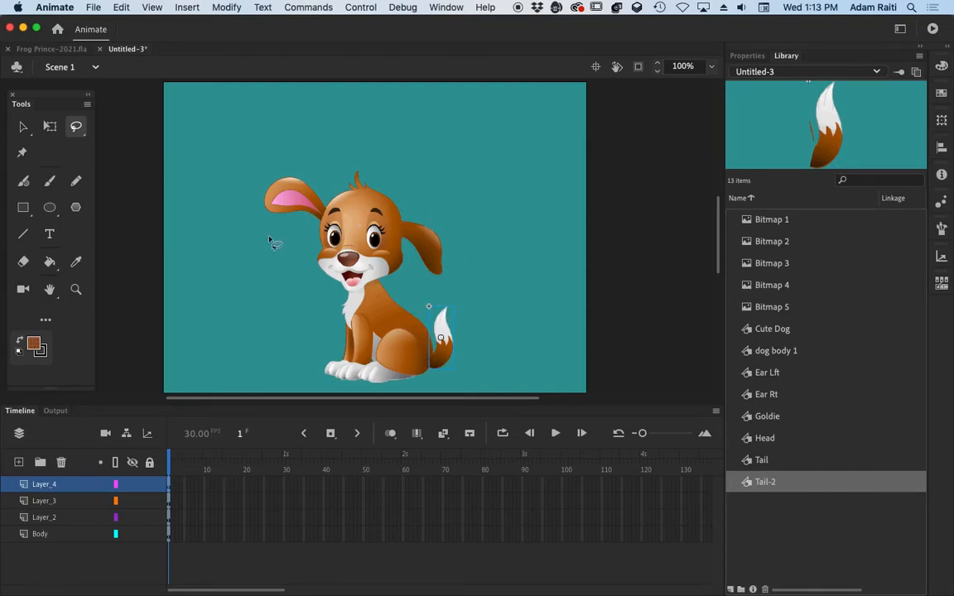
Step: Relocate the tail's transformation point to its base and rotate the tail clockwise with Free Transform so it points outward from the body
{"action": "left_click", "coordinate": [49, 125]}
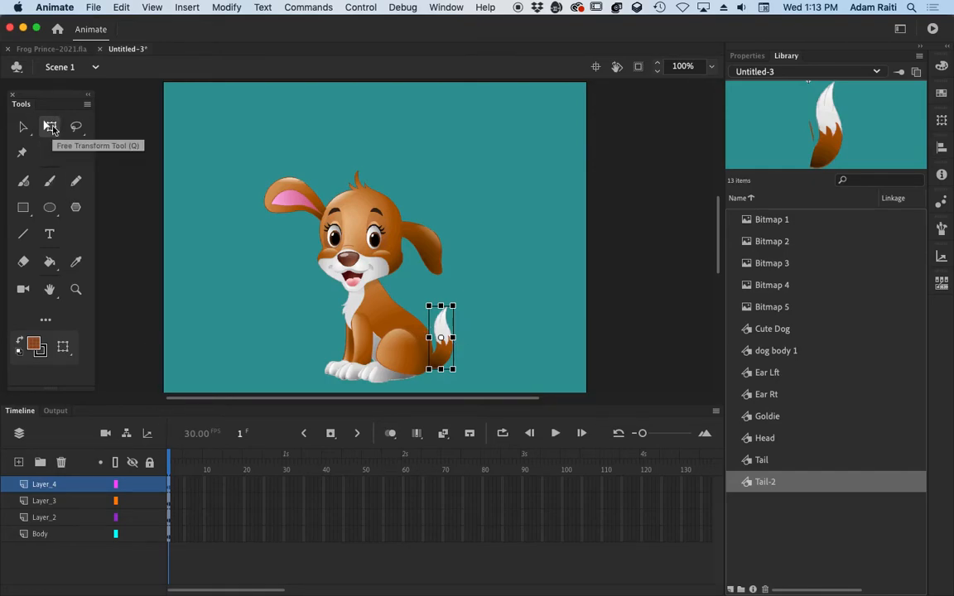
{"action": "left_click_drag", "start_coordinate": [457, 297], "coordinate": [484, 327]}
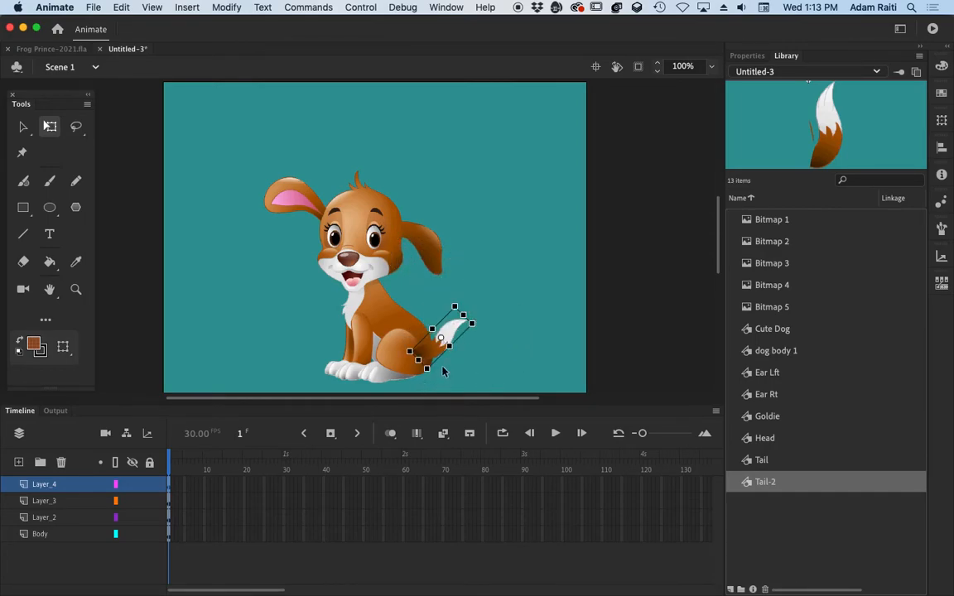
{"action": "key", "text": "super+z"}
{"action": "left_click_drag", "start_coordinate": [443, 340], "coordinate": [430, 362]}
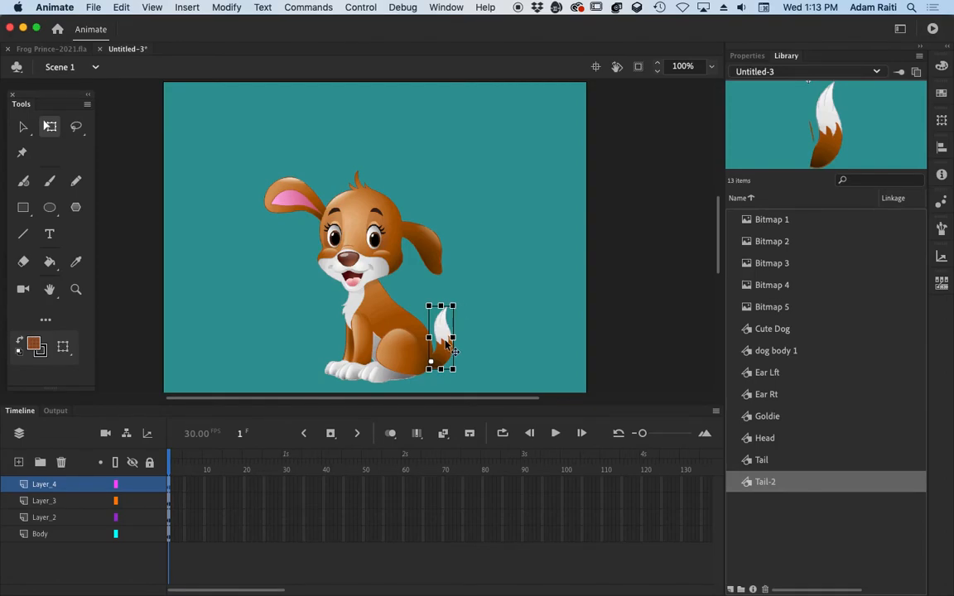
{"action": "left_click_drag", "start_coordinate": [462, 308], "coordinate": [475, 348]}
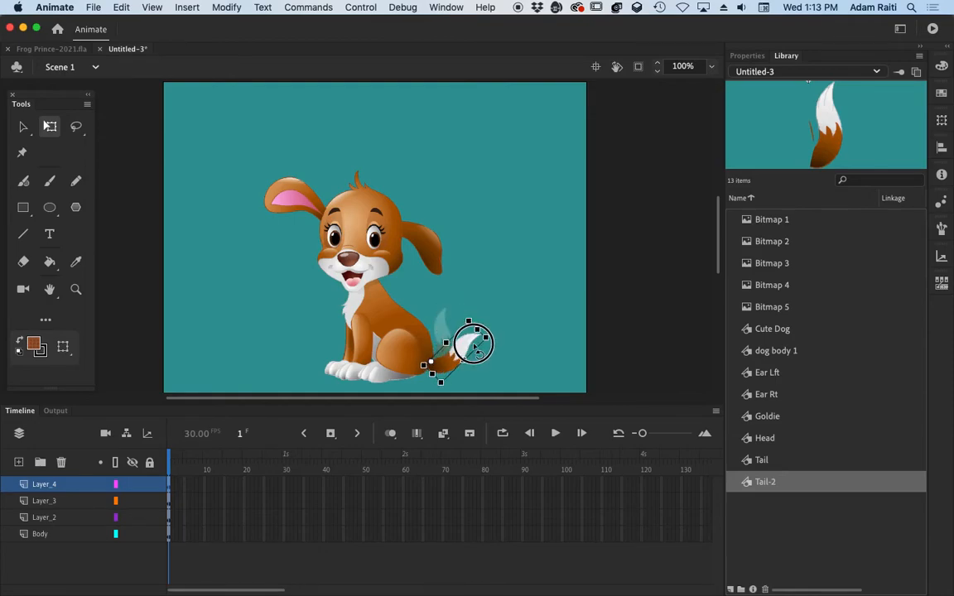
{"action": "left_click_drag", "start_coordinate": [476, 348], "coordinate": [487, 354]}
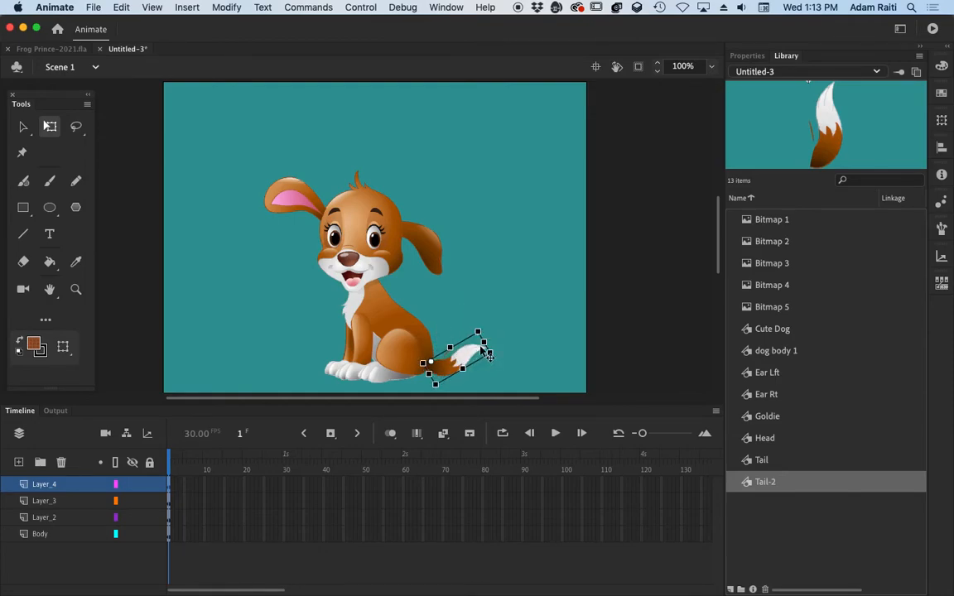
Step: Relocate the all-brown ear's transformation point to where it joins the head and rotate the ear so it hangs down
{"action": "left_click", "coordinate": [419, 250]}
{"action": "left_click_drag", "start_coordinate": [447, 216], "coordinate": [484, 230]}
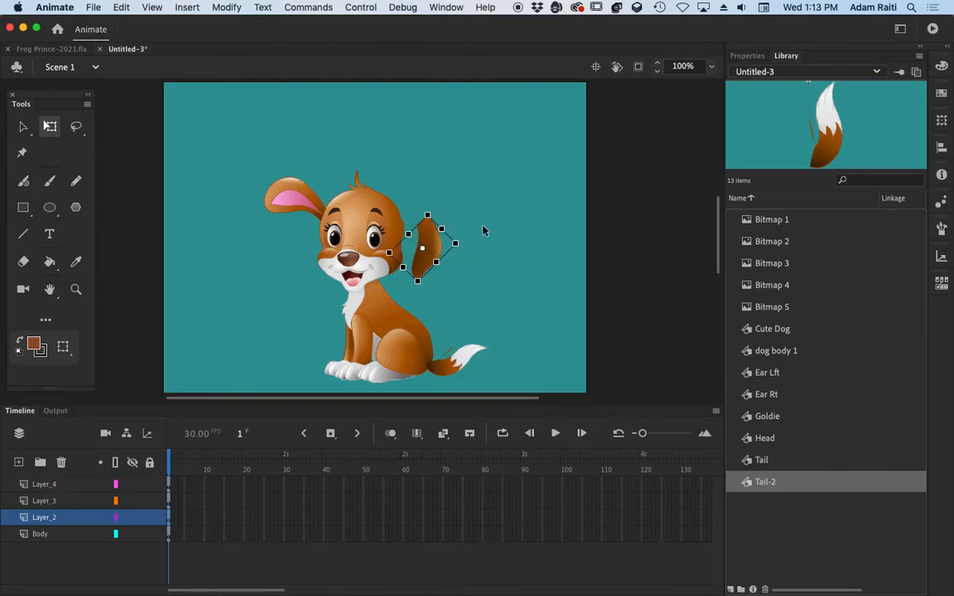
{"action": "key", "text": "super+z"}
{"action": "left_click_drag", "start_coordinate": [423, 251], "coordinate": [401, 231]}
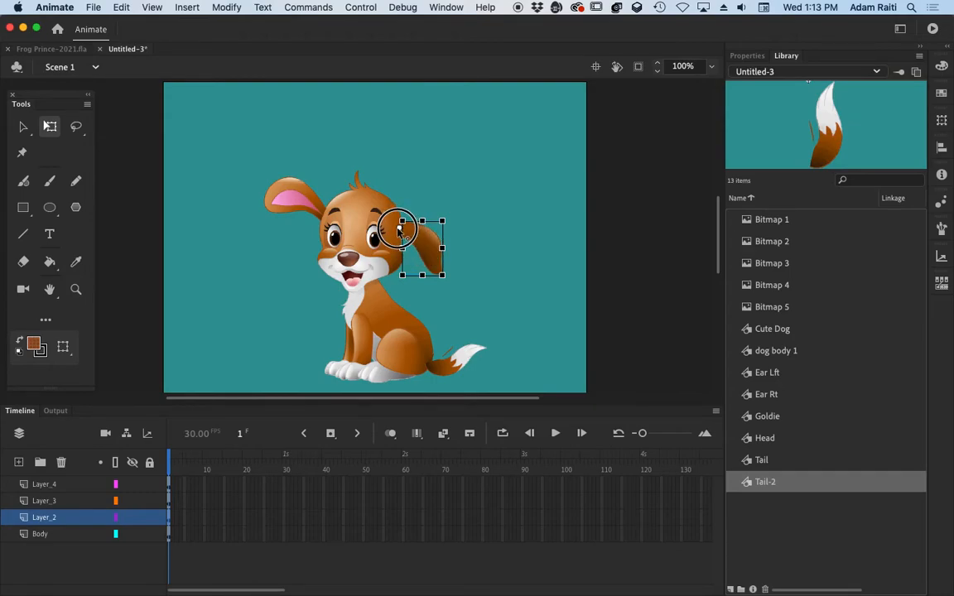
{"action": "left_click_drag", "start_coordinate": [458, 225], "coordinate": [421, 184]}
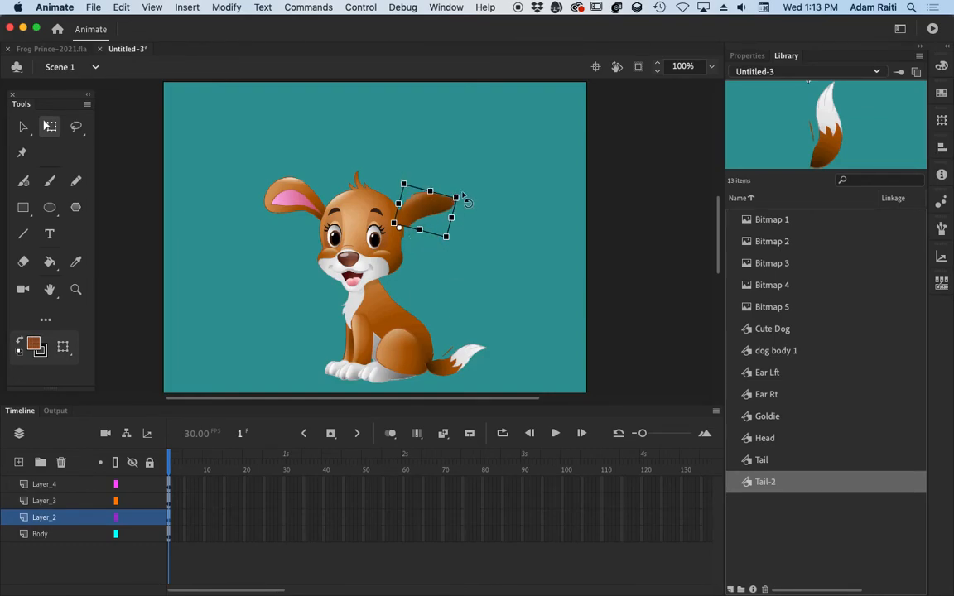
{"action": "left_click_drag", "start_coordinate": [462, 202], "coordinate": [429, 322]}
Step: Rotate the pink-lined ear more upright about a transformation point at its base, and reorder Layer_3 below the Body layer
{"action": "left_click", "coordinate": [298, 194]}
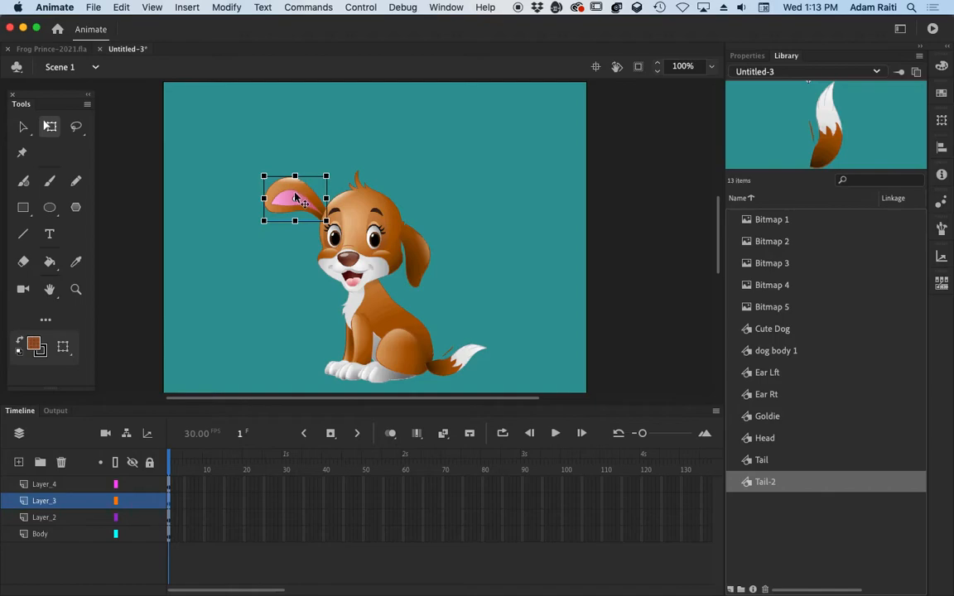
{"action": "left_click_drag", "start_coordinate": [296, 197], "coordinate": [326, 216]}
{"action": "left_click_drag", "start_coordinate": [259, 170], "coordinate": [300, 146]}
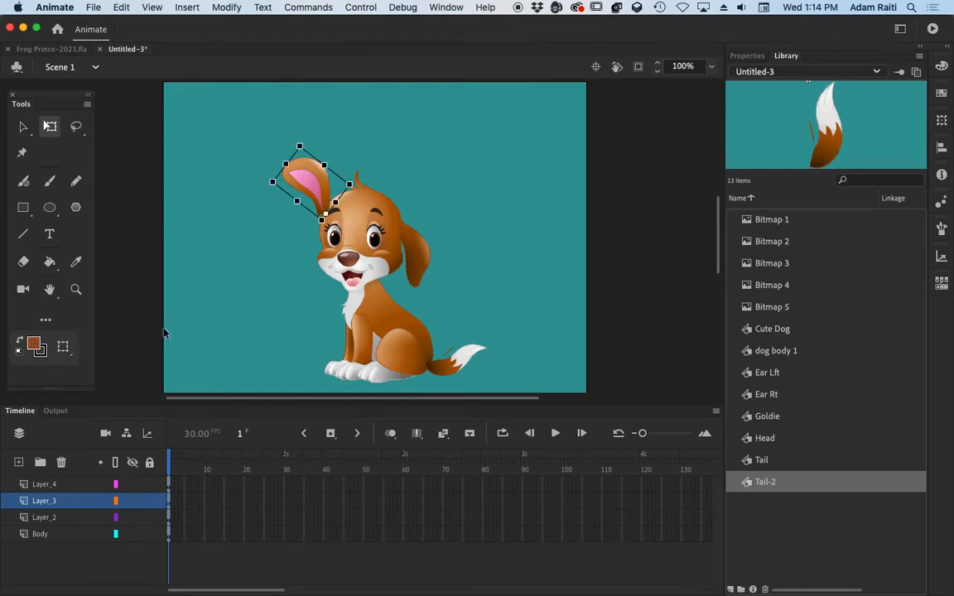
{"action": "left_click_drag", "start_coordinate": [70, 505], "coordinate": [67, 536]}
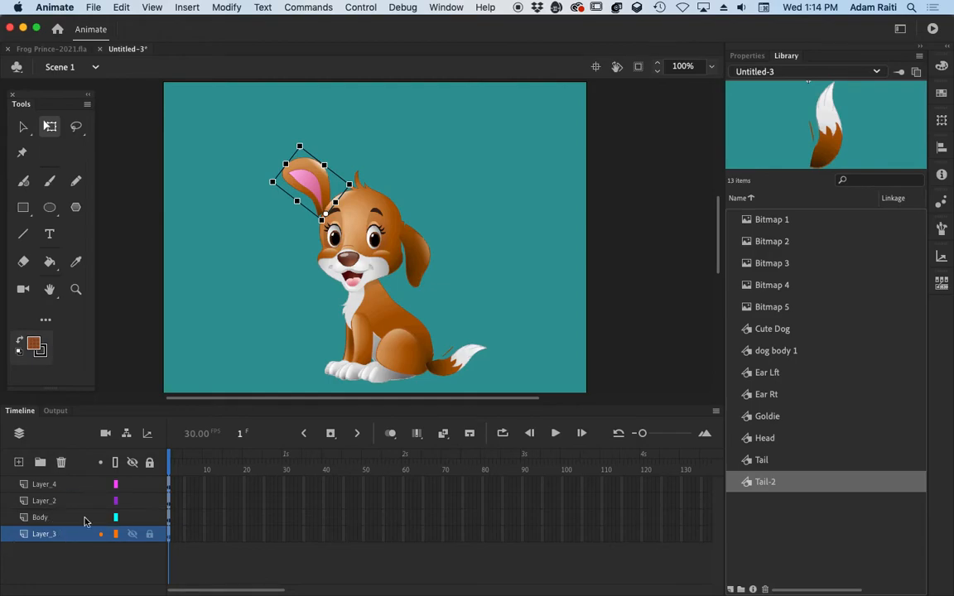
{"action": "left_click", "coordinate": [281, 222]}
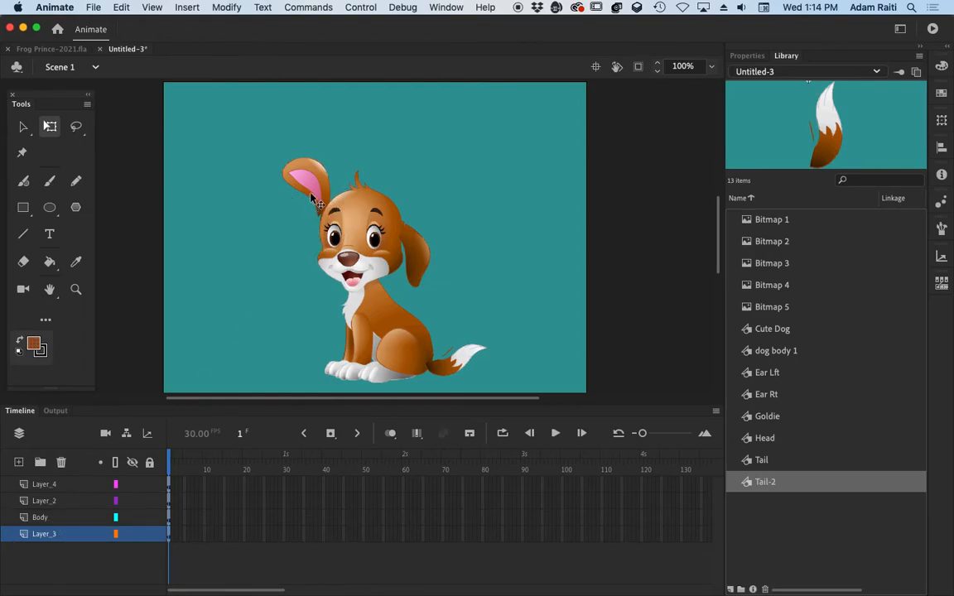
Step: Inside the Ear Rt symbol, brush a rounded outline extending the ear's base, using the brown #864502 sampled from the ear
{"action": "left_click", "coordinate": [355, 245]}
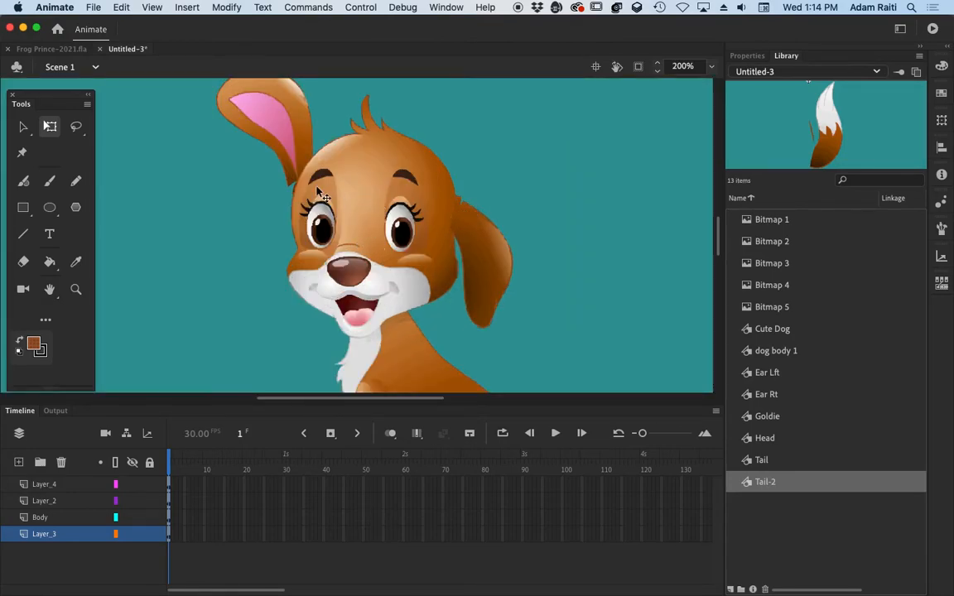
{"action": "left_click_drag", "start_coordinate": [429, 240], "coordinate": [367, 278]}
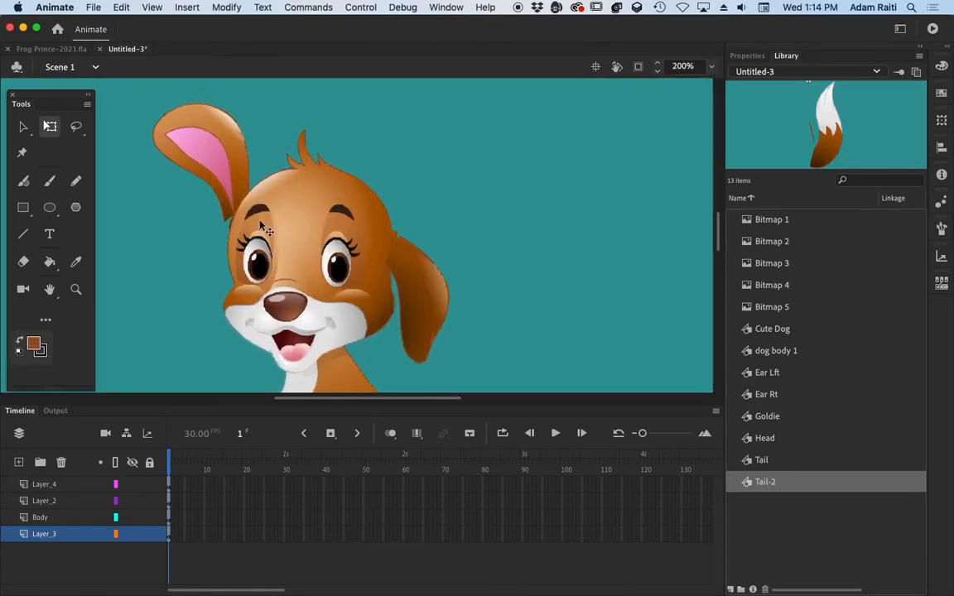
{"action": "left_click", "coordinate": [247, 193]}
{"action": "double_click", "coordinate": [247, 192]}
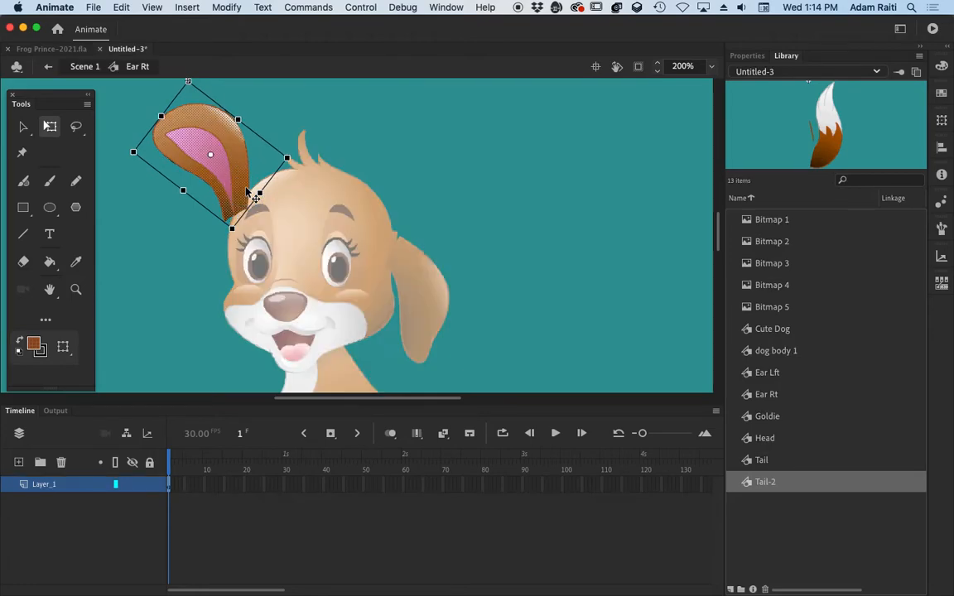
{"action": "left_click", "coordinate": [212, 250]}
{"action": "left_click", "coordinate": [236, 209]}
{"action": "left_click", "coordinate": [213, 253]}
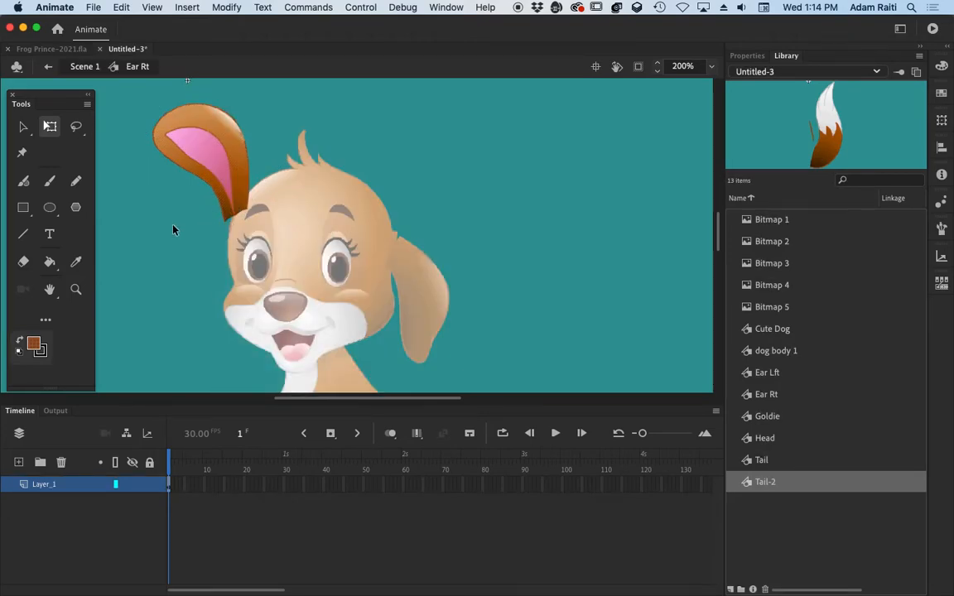
{"action": "left_click", "coordinate": [48, 186]}
{"action": "left_click", "coordinate": [33, 343]}
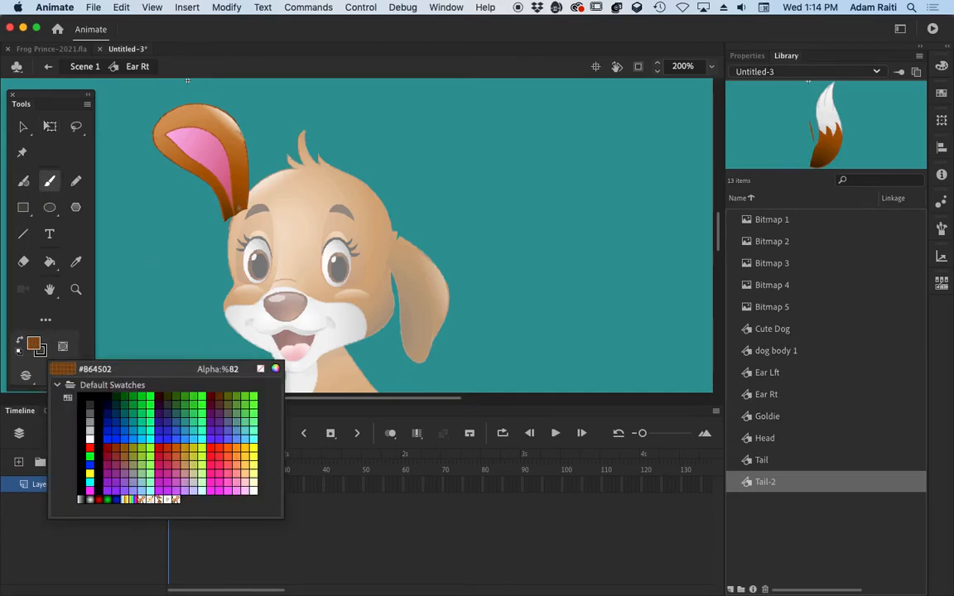
{"action": "left_click", "coordinate": [239, 209]}
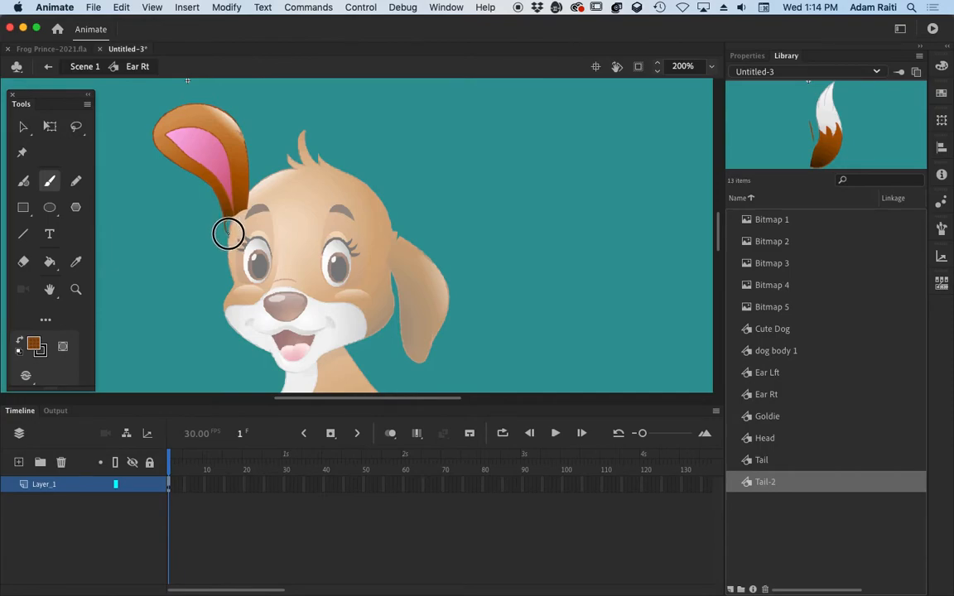
{"action": "left_click_drag", "start_coordinate": [249, 228], "coordinate": [249, 211]}
Step: Fill the outlined base of the pink-lined ear with the same brown and test the ear's rotation back in the main scene
{"action": "left_click", "coordinate": [49, 261]}
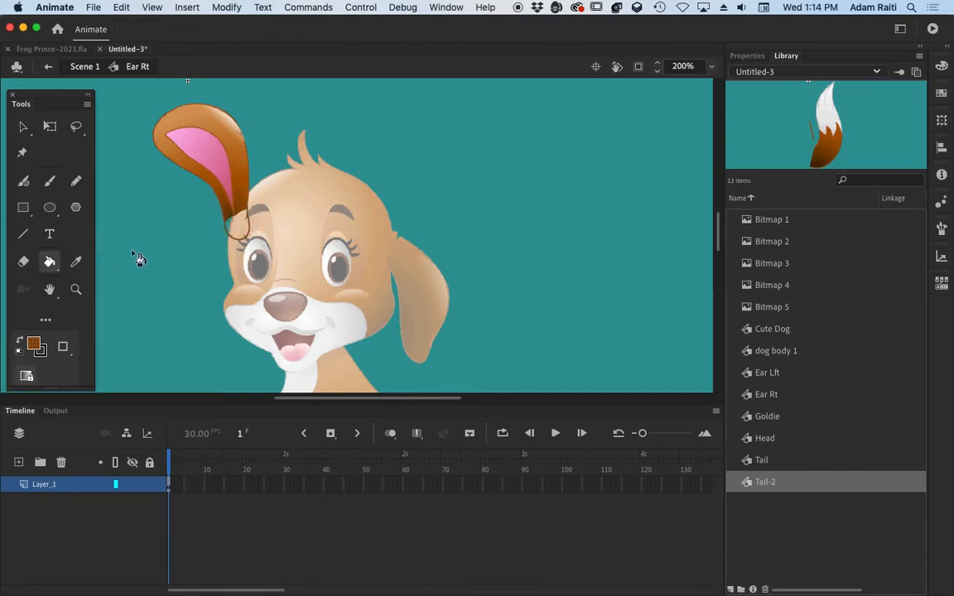
{"action": "left_click", "coordinate": [239, 232]}
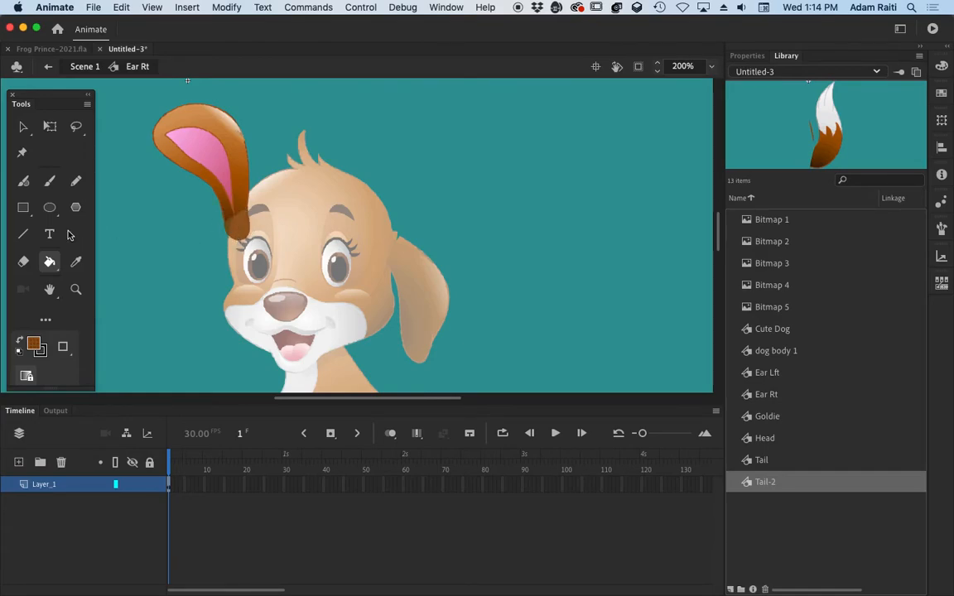
{"action": "left_click", "coordinate": [24, 126]}
{"action": "double_click", "coordinate": [157, 211]}
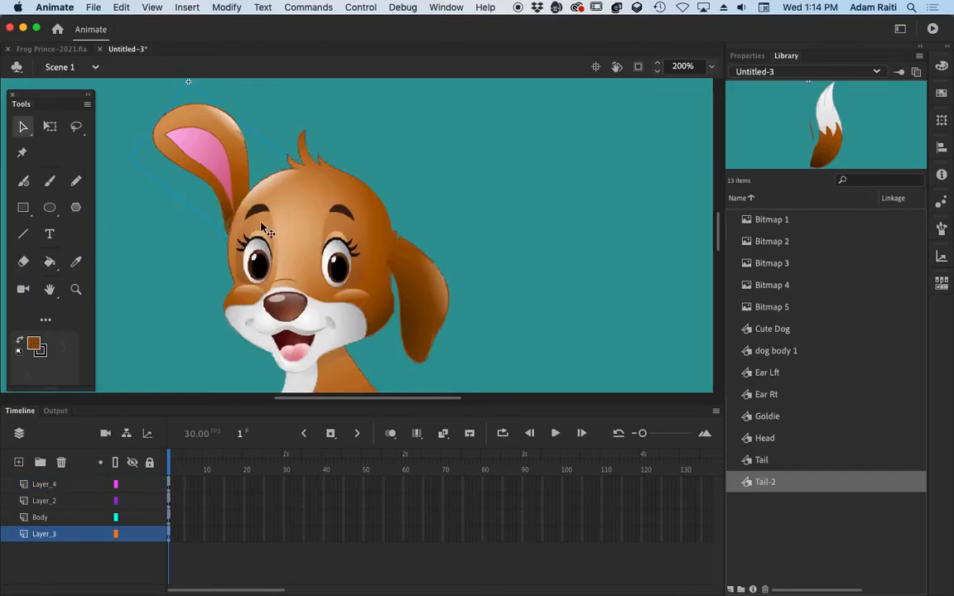
{"action": "left_click", "coordinate": [56, 126]}
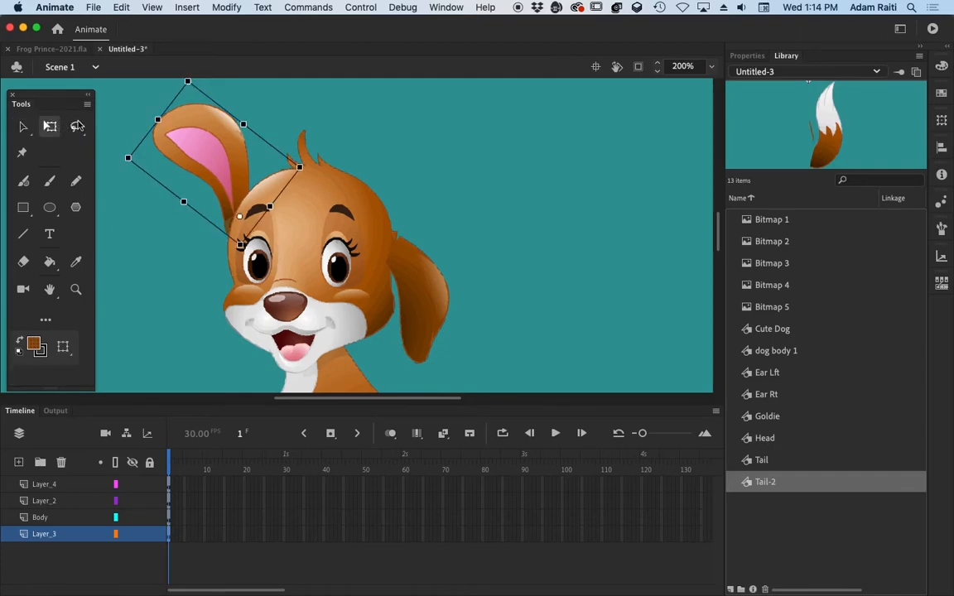
{"action": "left_click_drag", "start_coordinate": [125, 157], "coordinate": [194, 187]}
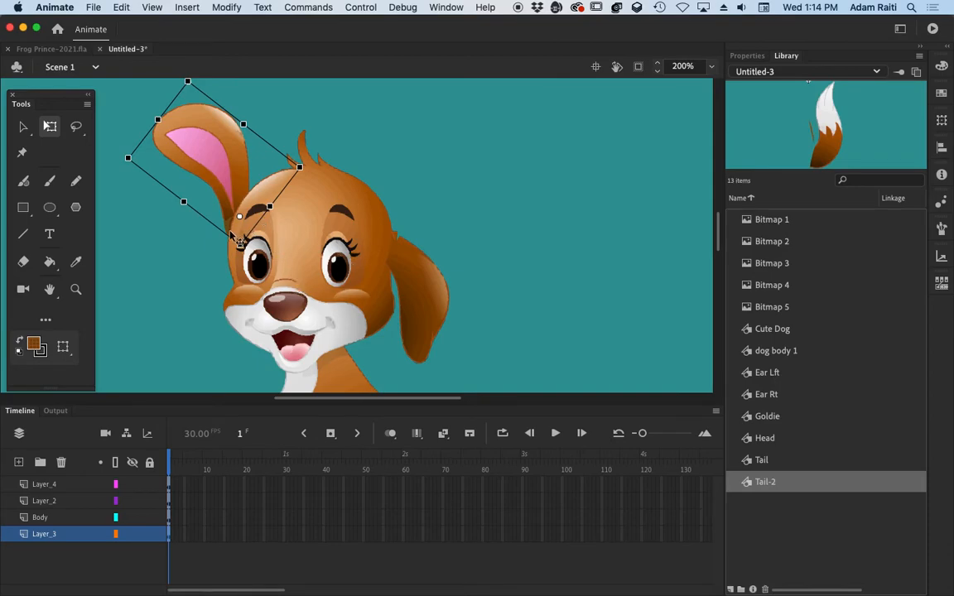
Step: Inside the Ear Lft symbol, brush a rounded brown outline extending the ear's base over the head
{"action": "left_click", "coordinate": [423, 284]}
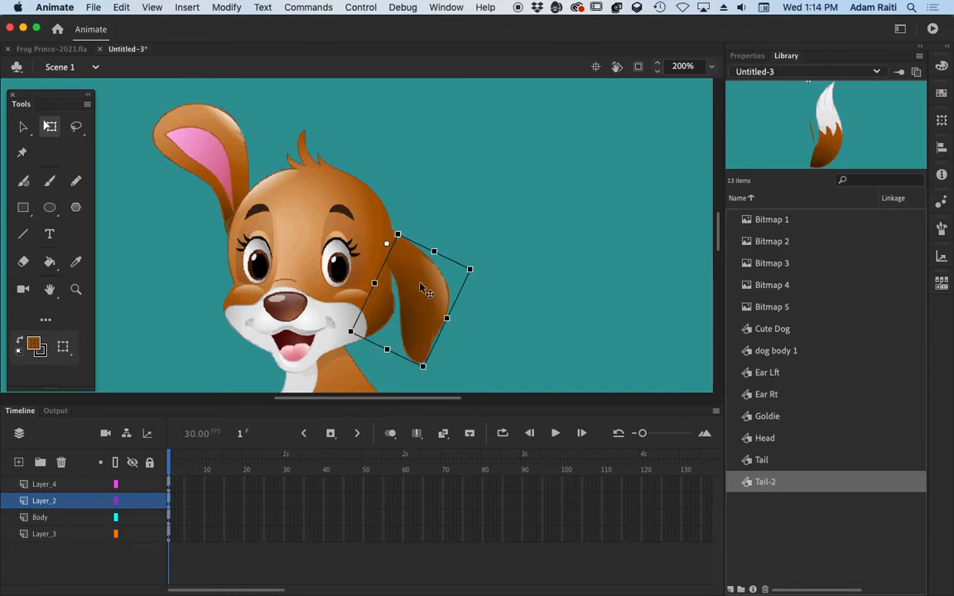
{"action": "double_click", "coordinate": [424, 292]}
{"action": "left_click", "coordinate": [442, 236]}
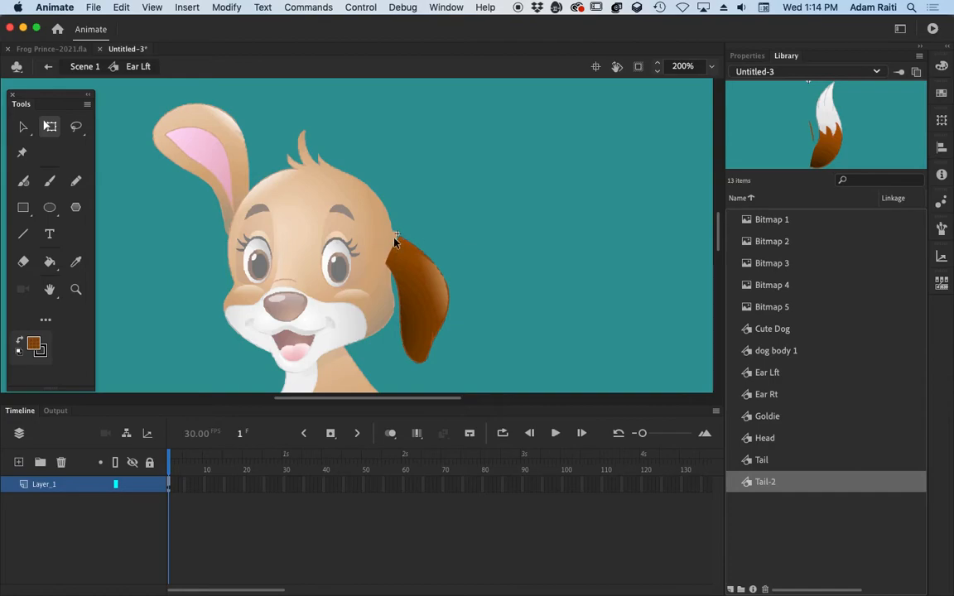
{"action": "left_click", "coordinate": [50, 180]}
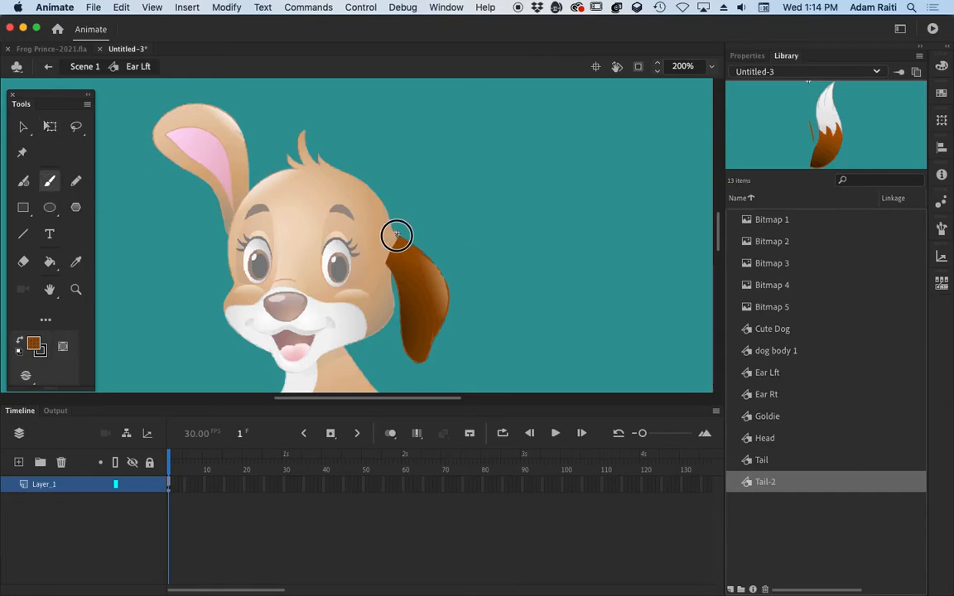
{"action": "left_click_drag", "start_coordinate": [382, 256], "coordinate": [391, 268]}
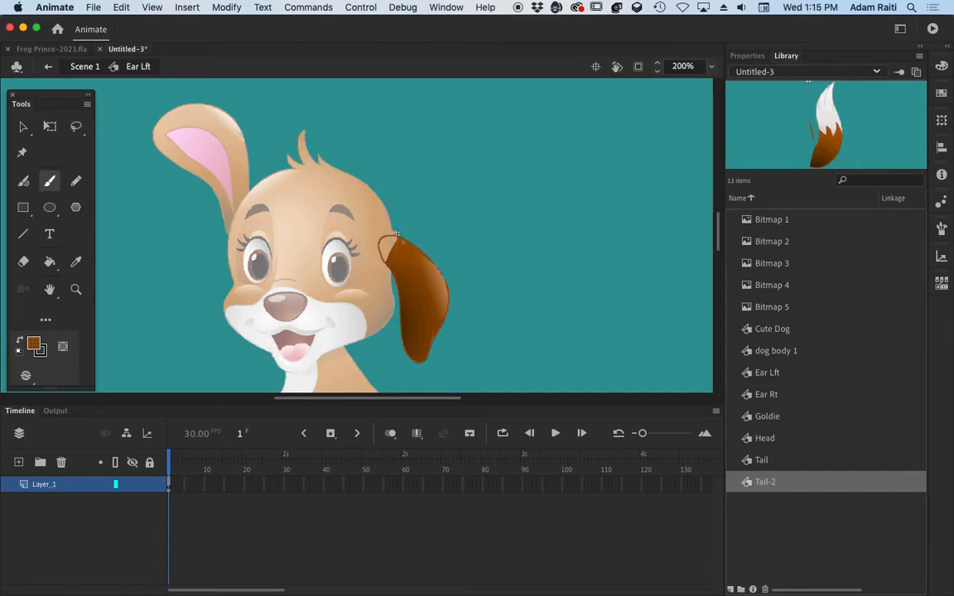
Step: Fill the outlined extension of the hanging ear with brown and return to the main scene
{"action": "left_click", "coordinate": [50, 262]}
{"action": "left_click", "coordinate": [404, 249]}
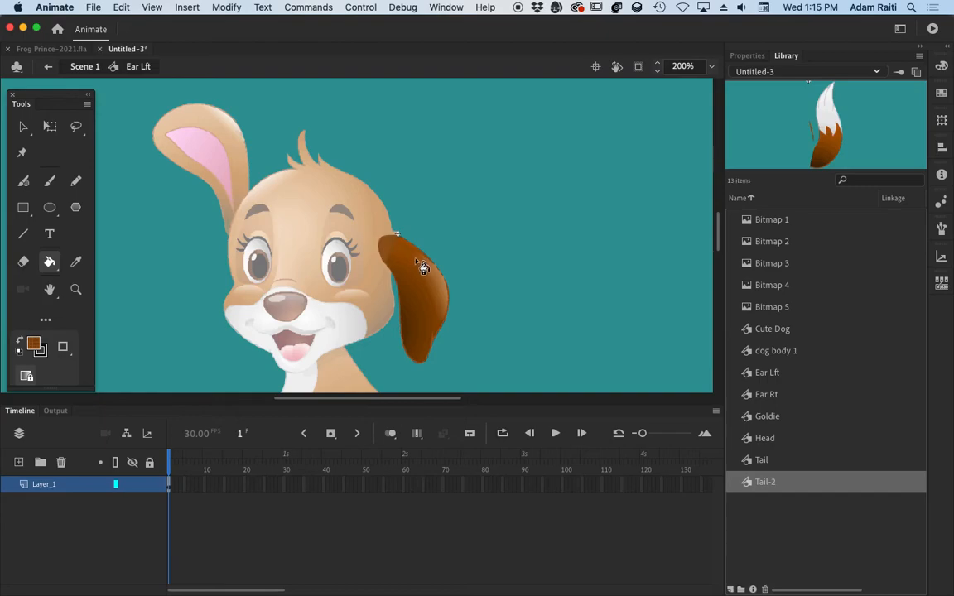
{"action": "left_click", "coordinate": [23, 126]}
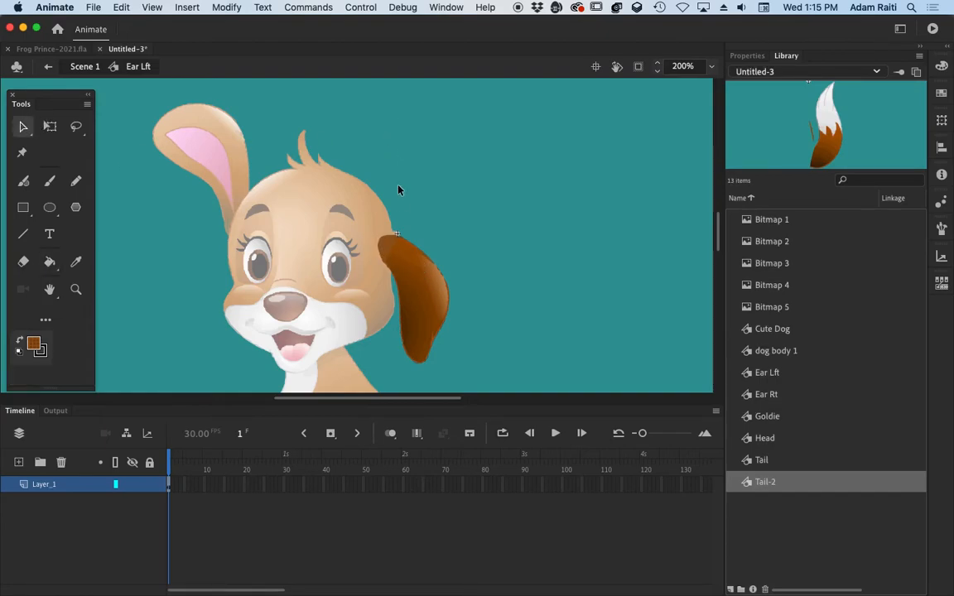
{"action": "double_click", "coordinate": [416, 212]}
{"action": "scroll", "coordinate": [405, 266], "scroll_direction": "down", "scroll_amount": 8}
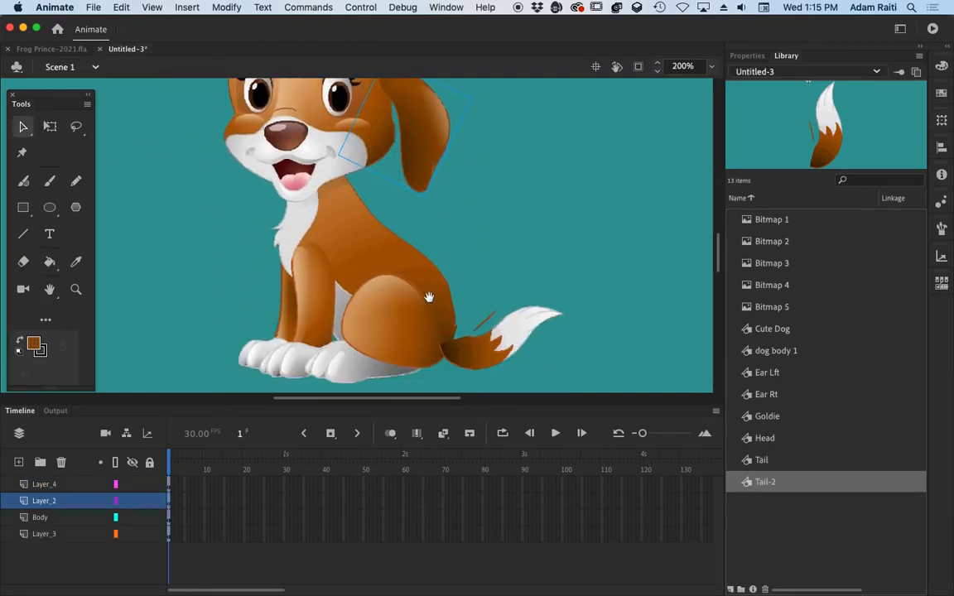
Step: Inside the Tail-2 symbol, brush a rounded brown outline extending the base of the tail
{"action": "left_click", "coordinate": [402, 290]}
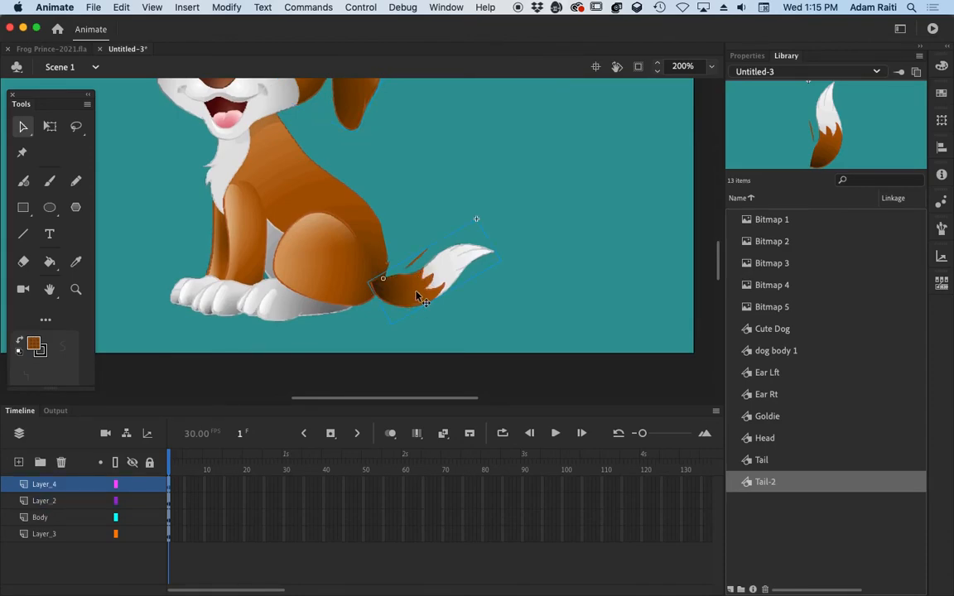
{"action": "double_click", "coordinate": [419, 296]}
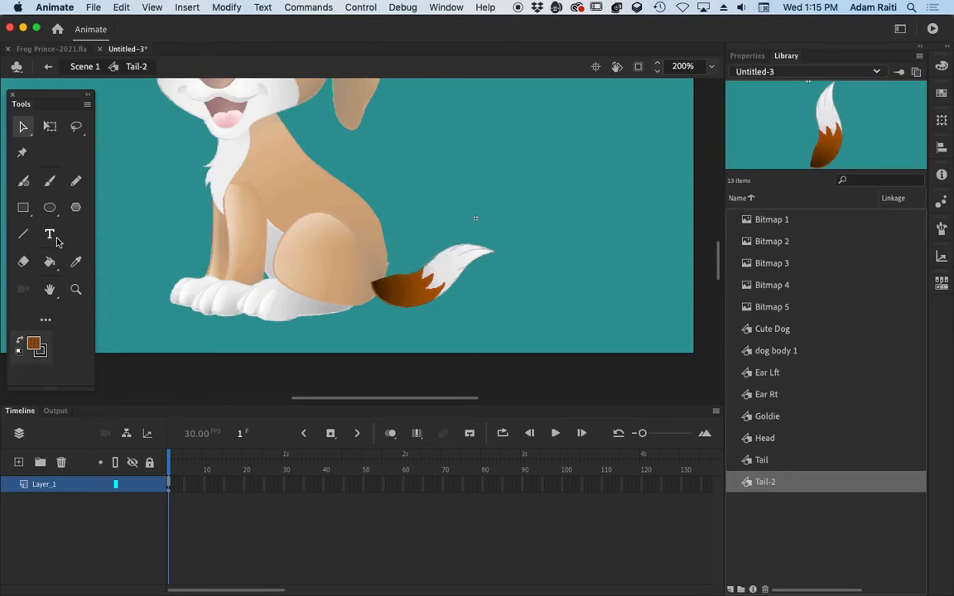
{"action": "left_click", "coordinate": [49, 185]}
{"action": "mouse_move", "coordinate": [371, 283]}
{"action": "left_mouse_down"}
{"action": "mouse_move", "coordinate": [380, 266]}
{"action": "mouse_move", "coordinate": [400, 277]}
{"action": "left_mouse_up"}
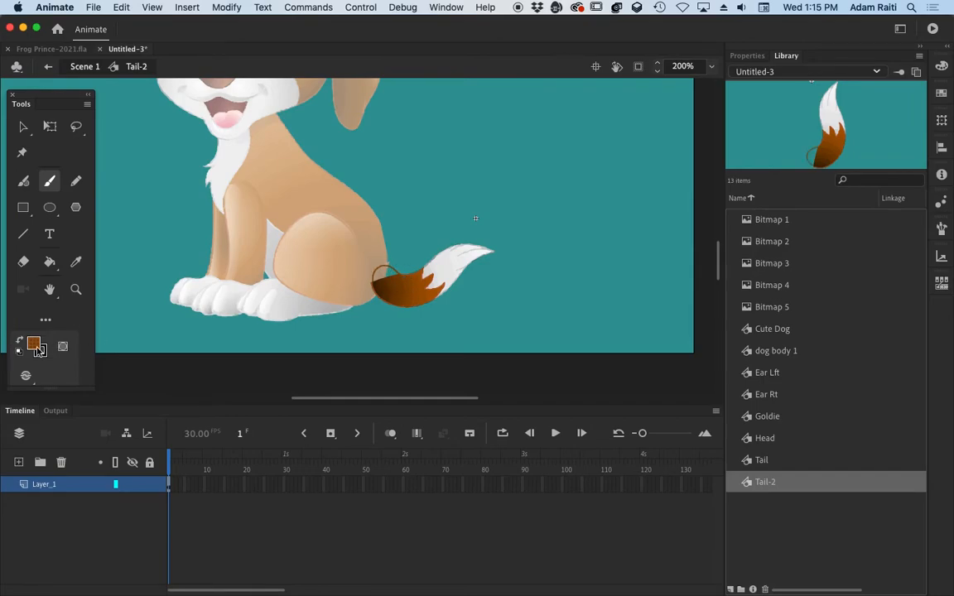
Step: Fill the outlined tail base with brown, raise the fill's opacity to make it solid, and return to the main scene
{"action": "left_click", "coordinate": [50, 262]}
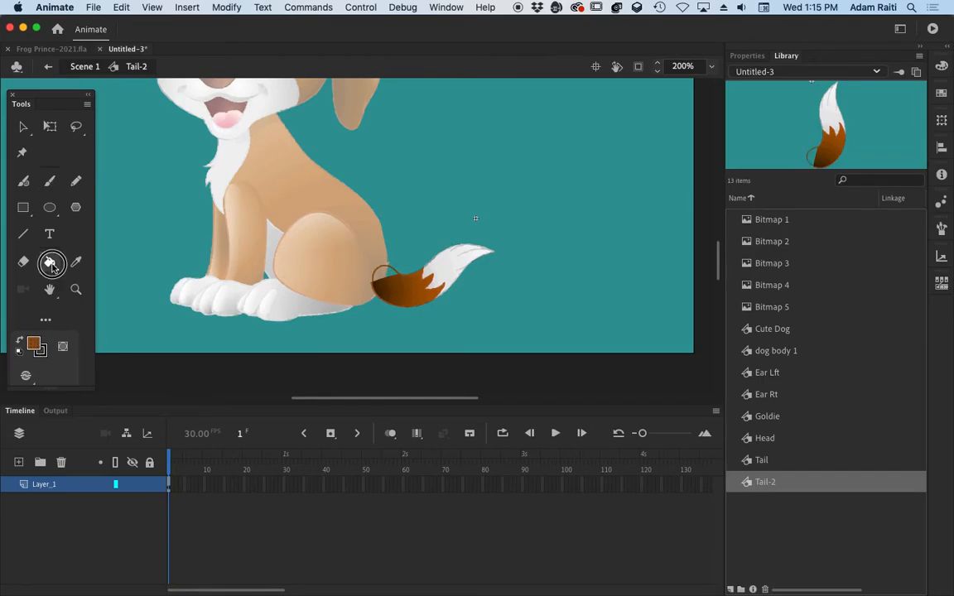
{"action": "left_click", "coordinate": [33, 344]}
{"action": "left_click", "coordinate": [393, 281]}
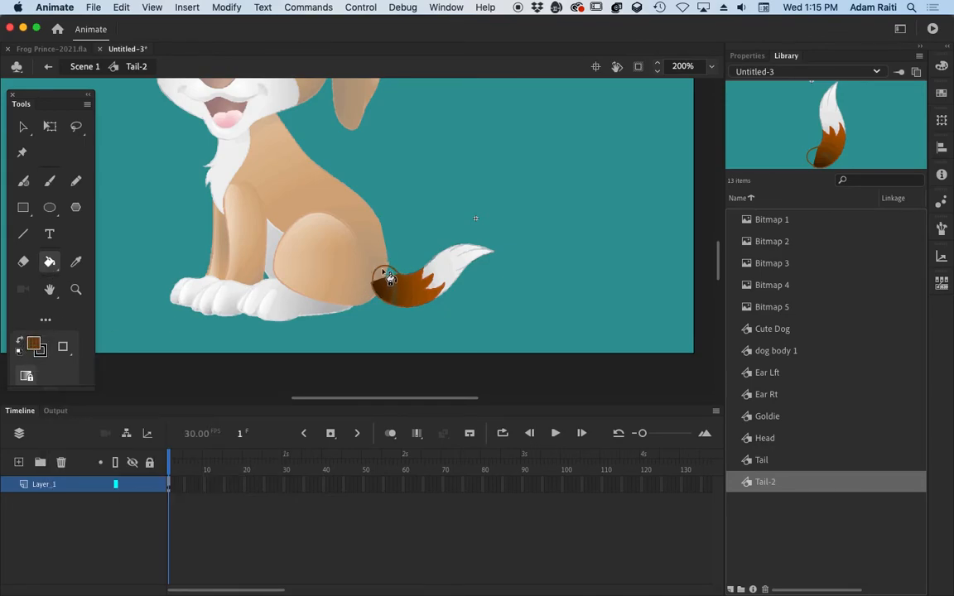
{"action": "key", "text": "super+z"}
{"action": "left_click", "coordinate": [391, 279]}
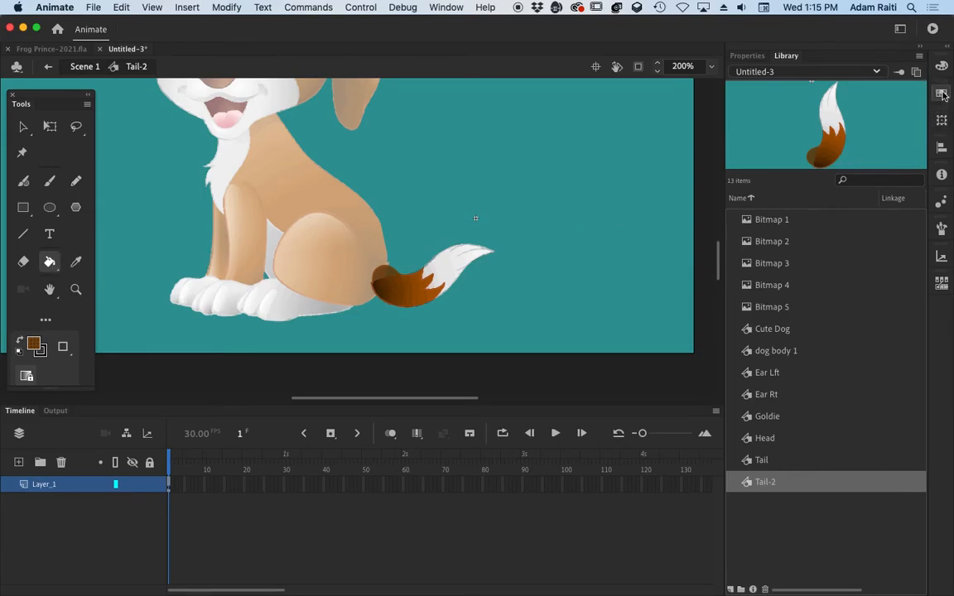
{"action": "left_click", "coordinate": [749, 58]}
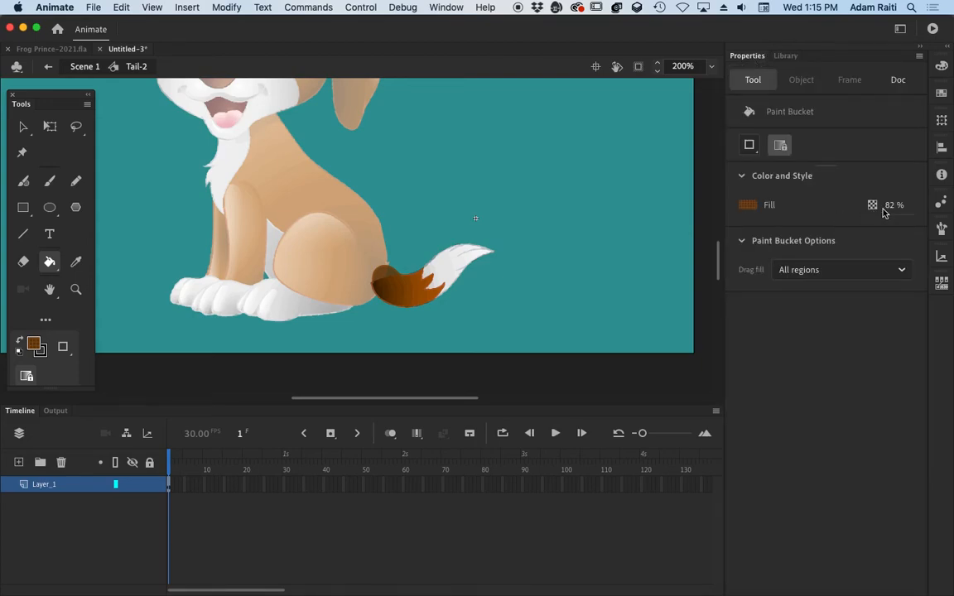
{"action": "left_click_drag", "start_coordinate": [890, 213], "coordinate": [904, 212]}
{"action": "left_click", "coordinate": [384, 300]}
{"action": "left_click", "coordinate": [23, 127]}
{"action": "double_click", "coordinate": [366, 135]}
Step: Refill the semi-transparent base extension inside the Ear Rt symbol with the more opaque brown and return to the main scene
{"action": "left_click_drag", "start_coordinate": [366, 136], "coordinate": [456, 254]}
{"action": "left_click", "coordinate": [432, 238]}
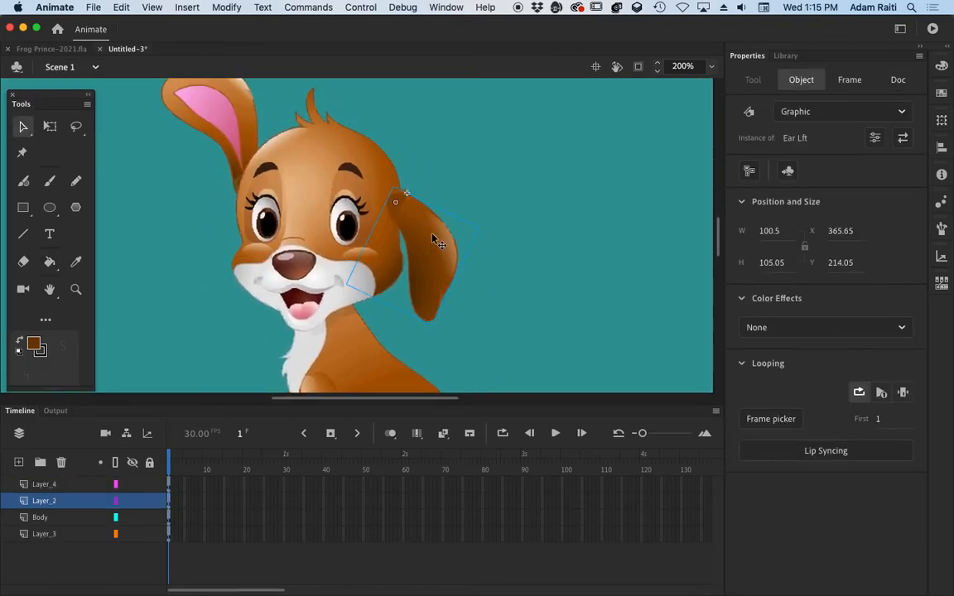
{"action": "left_click", "coordinate": [251, 145]}
{"action": "double_click", "coordinate": [251, 145]}
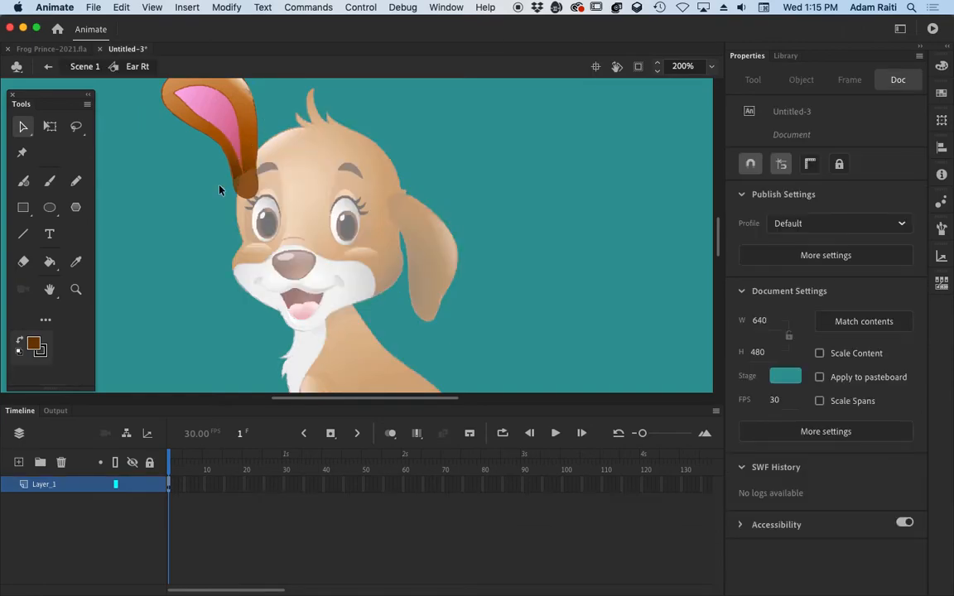
{"action": "left_click", "coordinate": [50, 261]}
{"action": "left_click", "coordinate": [243, 185]}
{"action": "left_click", "coordinate": [23, 126]}
{"action": "double_click", "coordinate": [176, 241]}
{"action": "left_click", "coordinate": [233, 273], "text": "alt+super"}
{"action": "left_click_drag", "start_coordinate": [318, 275], "coordinate": [246, 243]}
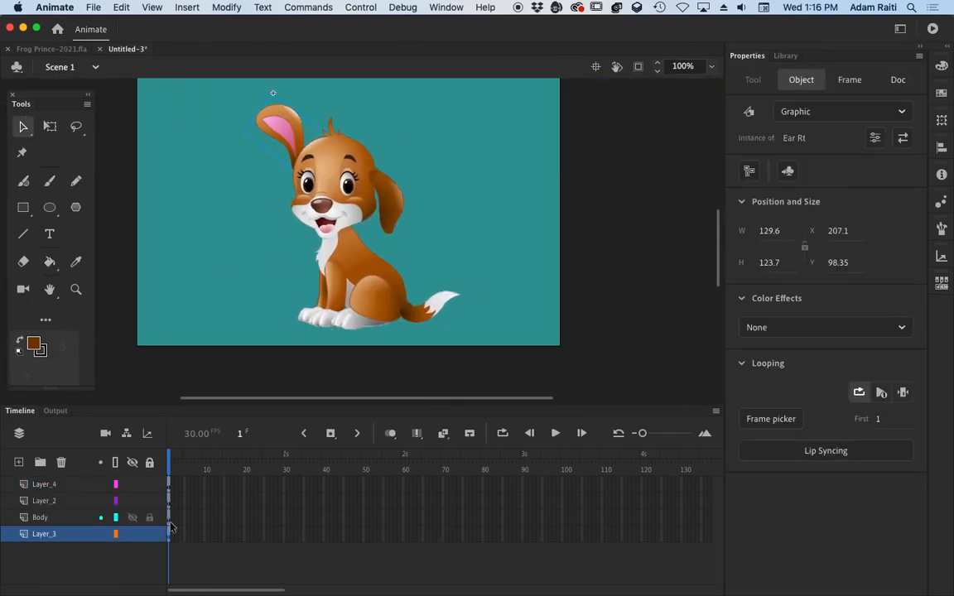
Step: Extend all four puppy layers to frame 20 by inserting frames
{"action": "left_click_drag", "start_coordinate": [246, 486], "coordinate": [246, 536]}
{"action": "left_click", "coordinate": [248, 328]}
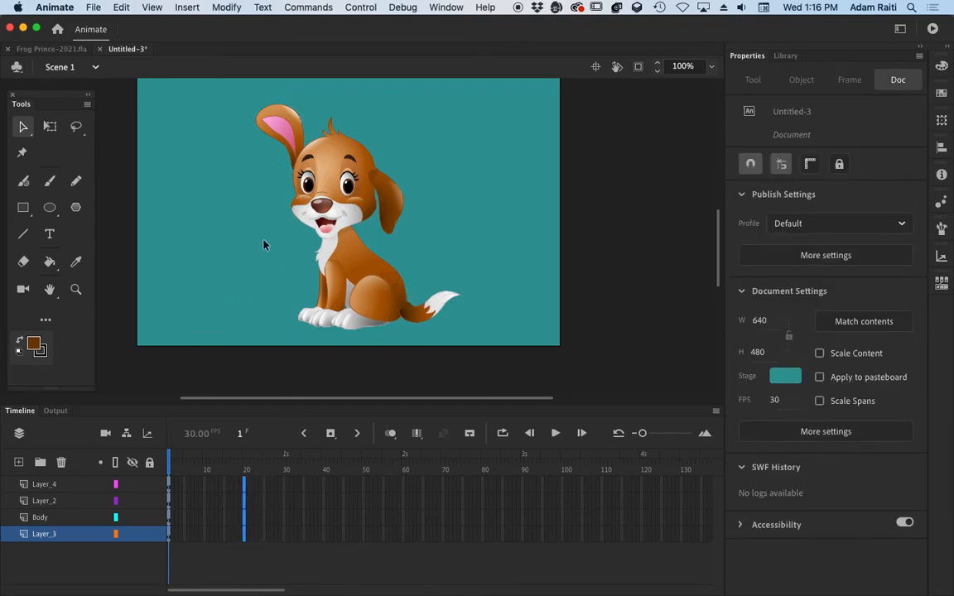
{"action": "right_click", "coordinate": [245, 489]}
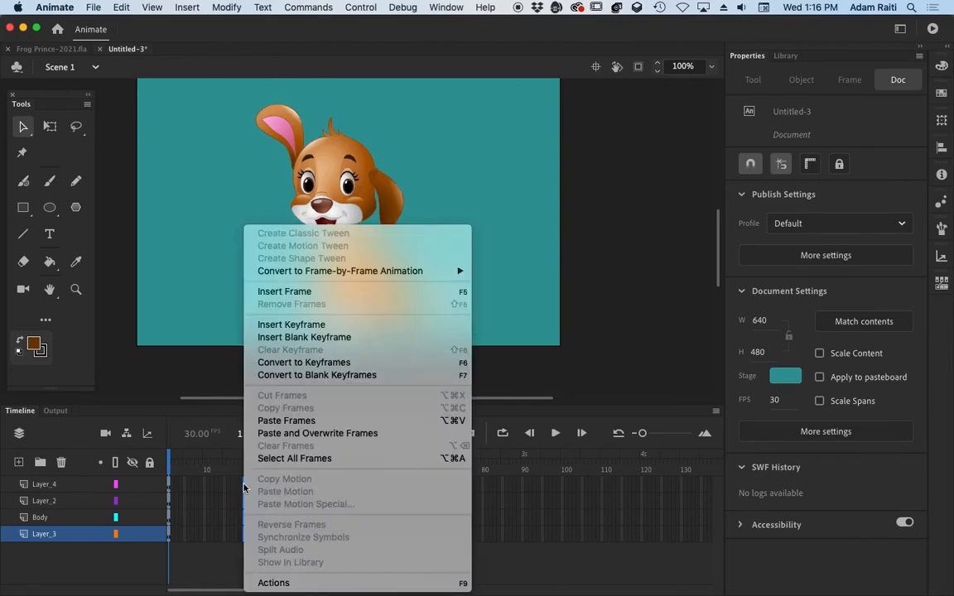
{"action": "left_click", "coordinate": [290, 292]}
Step: Create motion tweens across all four puppy layers
{"action": "left_click_drag", "start_coordinate": [208, 486], "coordinate": [206, 540]}
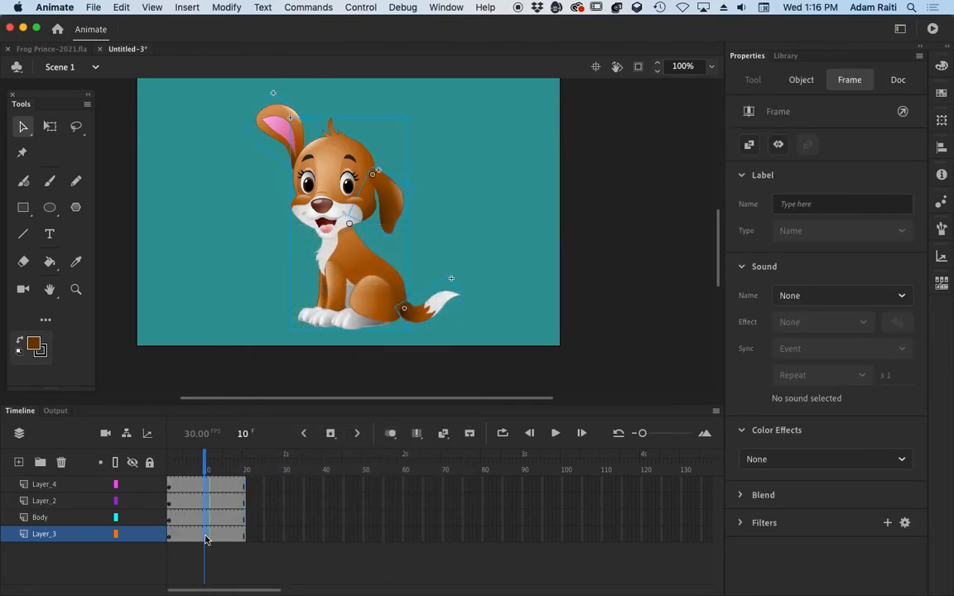
{"action": "right_click", "coordinate": [206, 539]}
{"action": "left_click", "coordinate": [296, 246]}
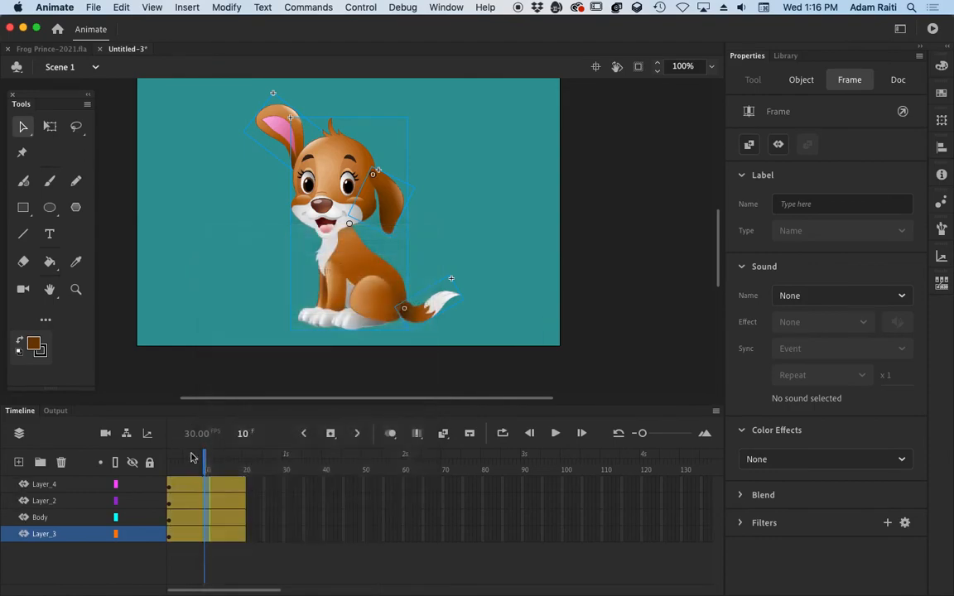
Step: At frame 10, rotate the tail on Layer_4 upward around its base toward the puppy's back
{"action": "left_click", "coordinate": [214, 490]}
{"action": "left_click", "coordinate": [207, 488]}
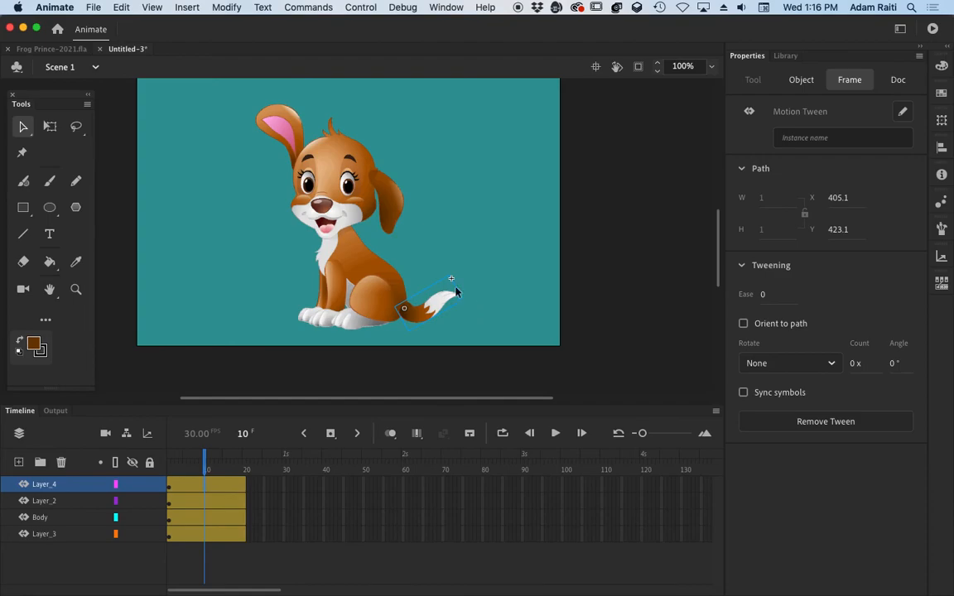
{"action": "key", "text": "q"}
{"action": "left_click_drag", "start_coordinate": [460, 273], "coordinate": [420, 248]}
{"action": "left_click_drag", "start_coordinate": [371, 233], "coordinate": [373, 232]}
Step: At frame 10, rotate the hanging ear up and outward and swing the pink-lined ear down beside the head
{"action": "left_click", "coordinate": [383, 191]}
{"action": "left_click_drag", "start_coordinate": [427, 193], "coordinate": [379, 122]}
{"action": "left_click", "coordinate": [276, 137]}
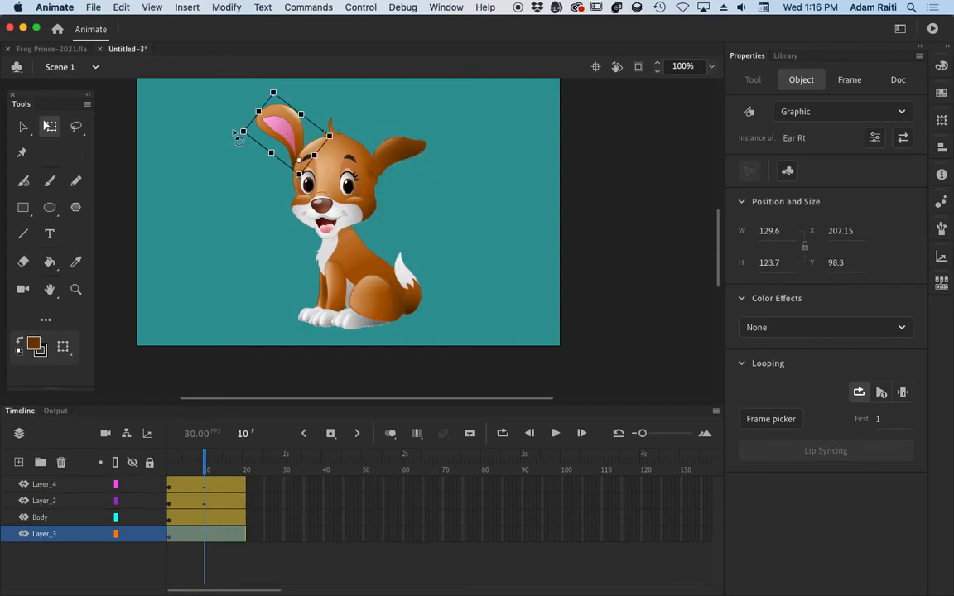
{"action": "left_click_drag", "start_coordinate": [241, 137], "coordinate": [264, 270]}
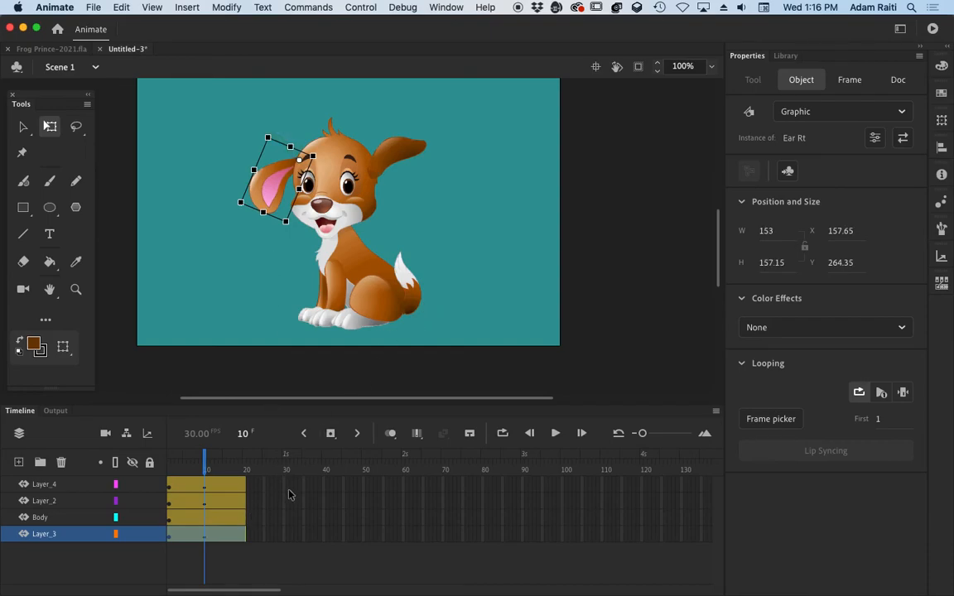
{"action": "left_click", "coordinate": [245, 476]}
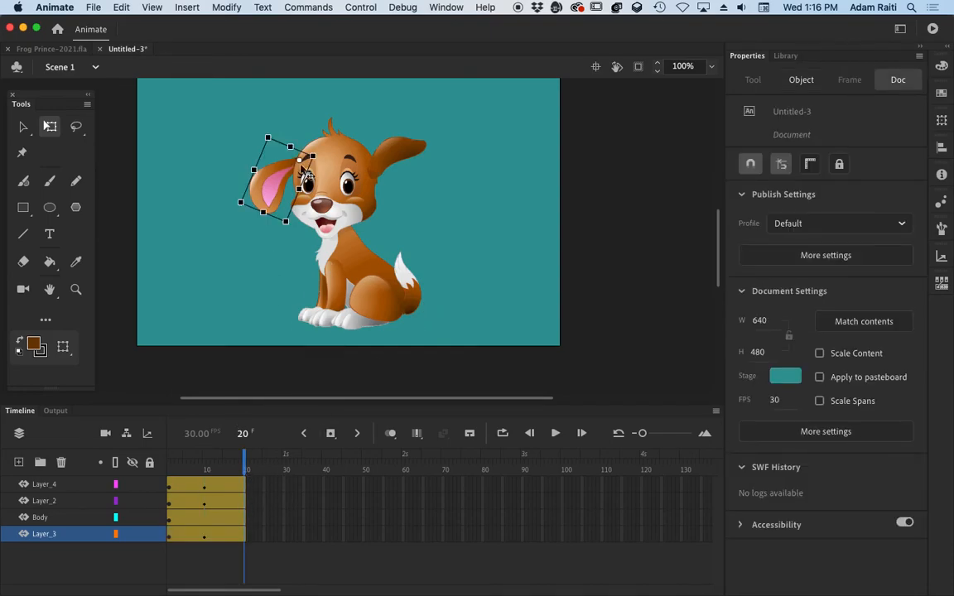
{"action": "left_click", "coordinate": [171, 492]}
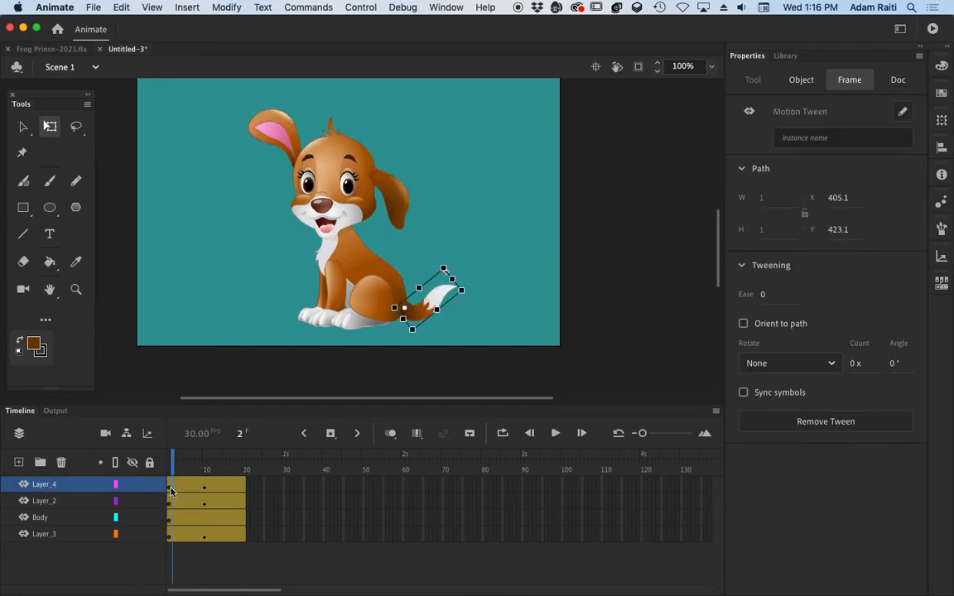
{"action": "right_click", "coordinate": [169, 489]}
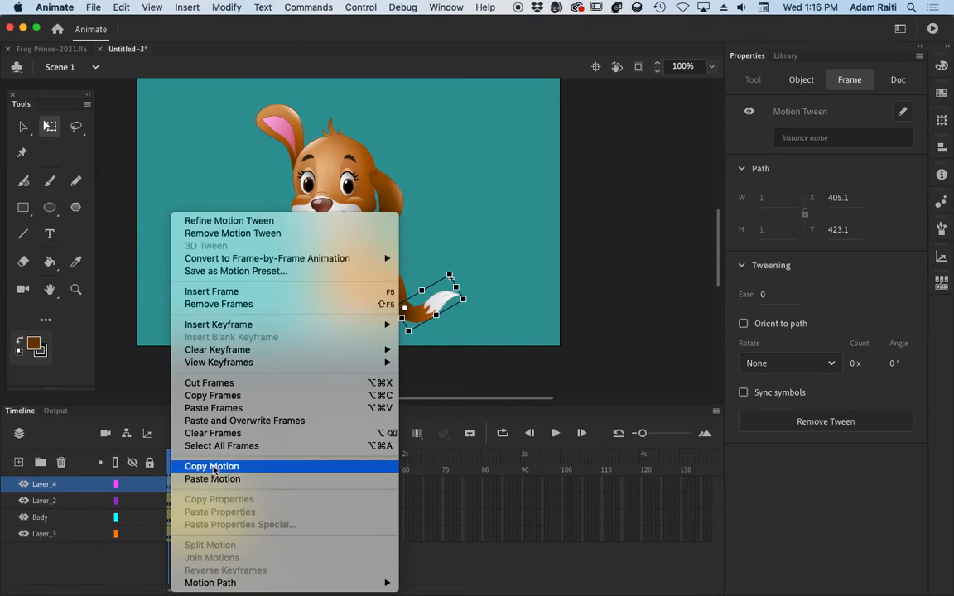
{"action": "left_click", "coordinate": [262, 508]}
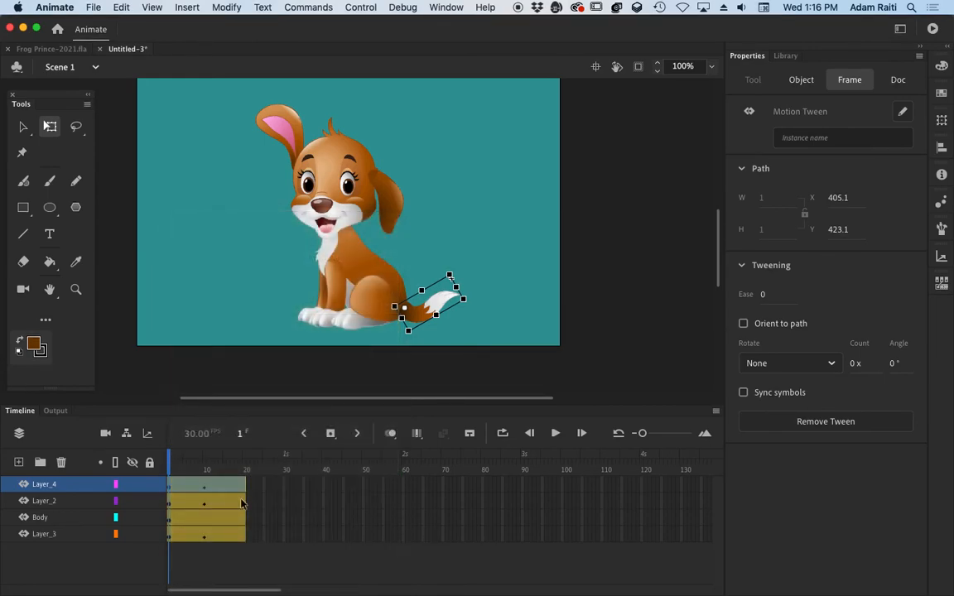
{"action": "left_click", "coordinate": [196, 488]}
{"action": "left_click", "coordinate": [326, 556]}
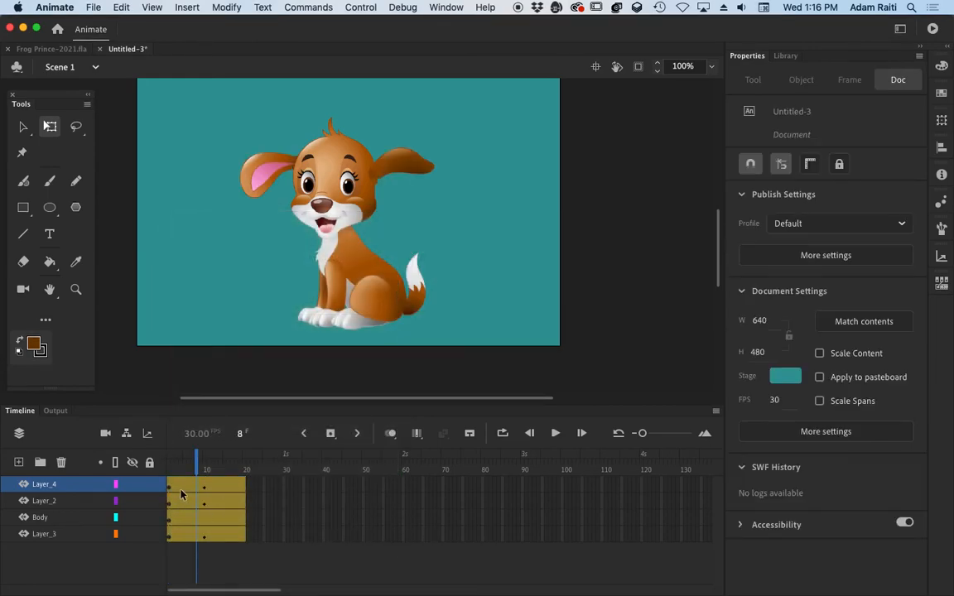
Step: Copy the tail's properties from the frame 1 keyframe on Layer_4 and paste them at frame 20
{"action": "left_click", "coordinate": [169, 488]}
{"action": "right_click", "coordinate": [169, 491]}
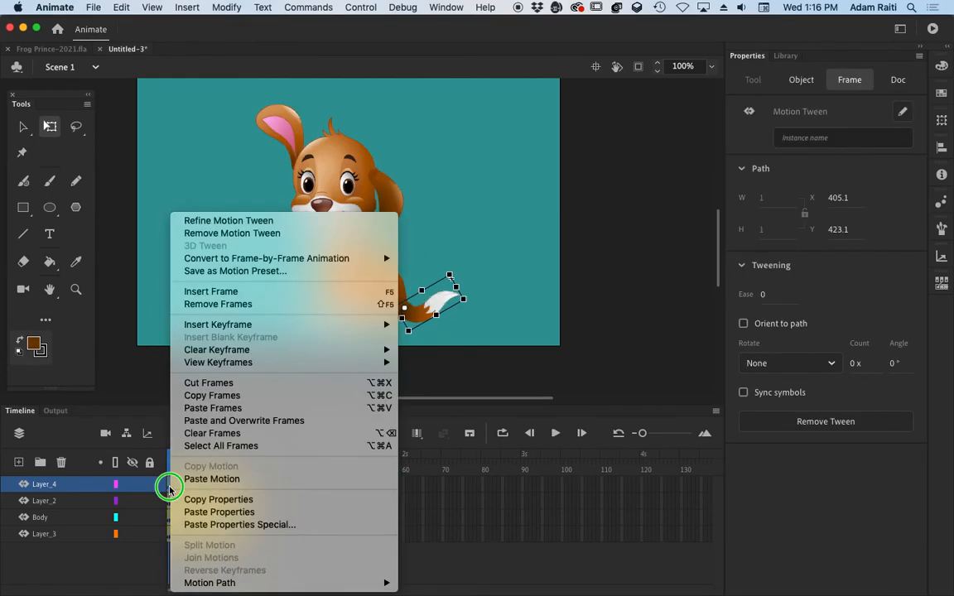
{"action": "left_click", "coordinate": [205, 503]}
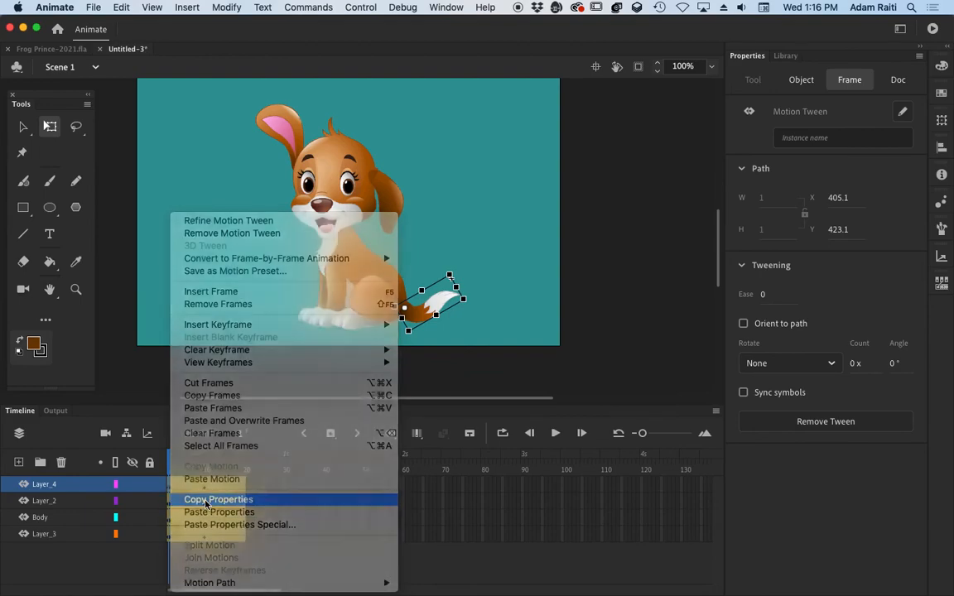
{"action": "left_click", "coordinate": [243, 493]}
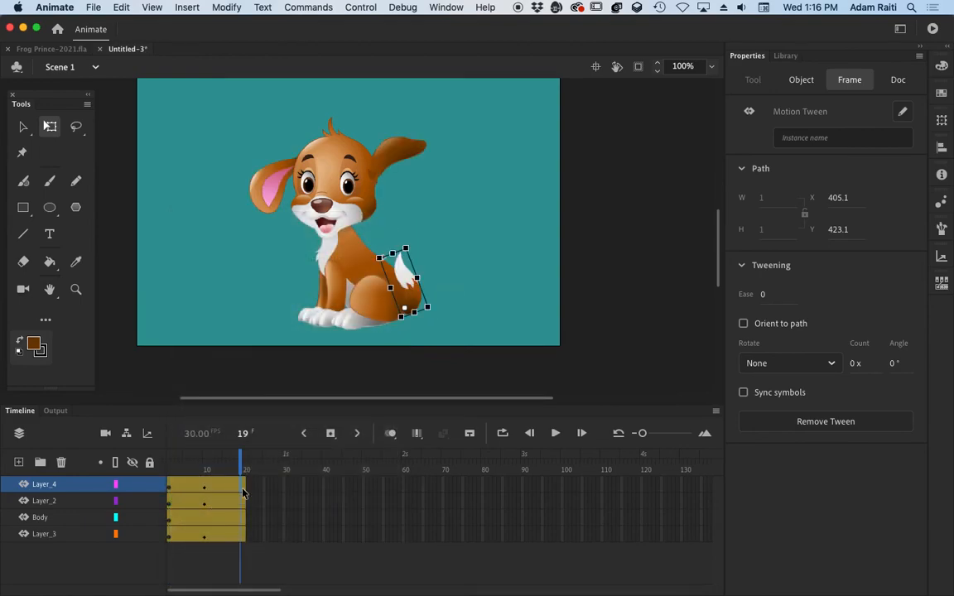
{"action": "right_click", "coordinate": [243, 493]}
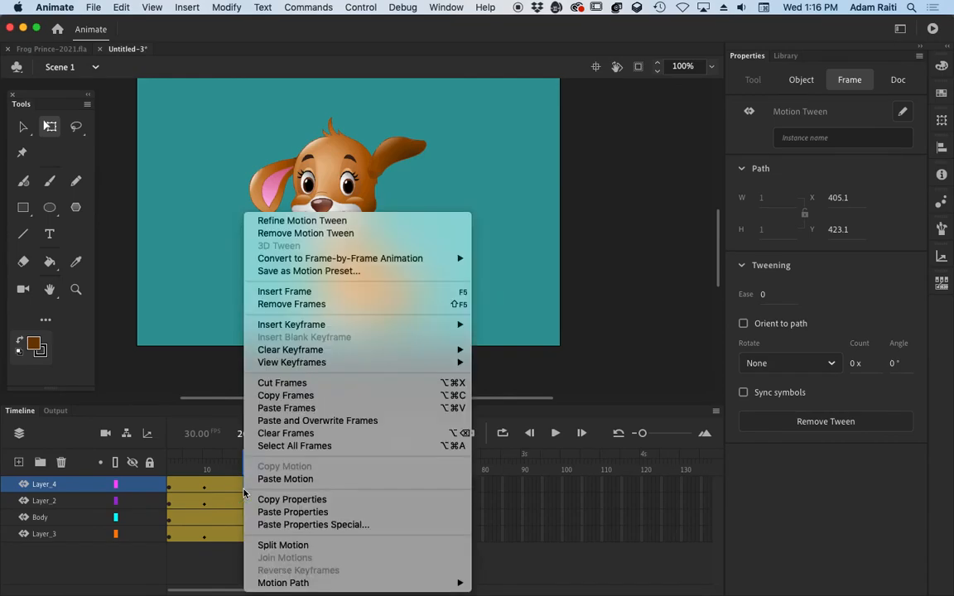
{"action": "left_click", "coordinate": [264, 512]}
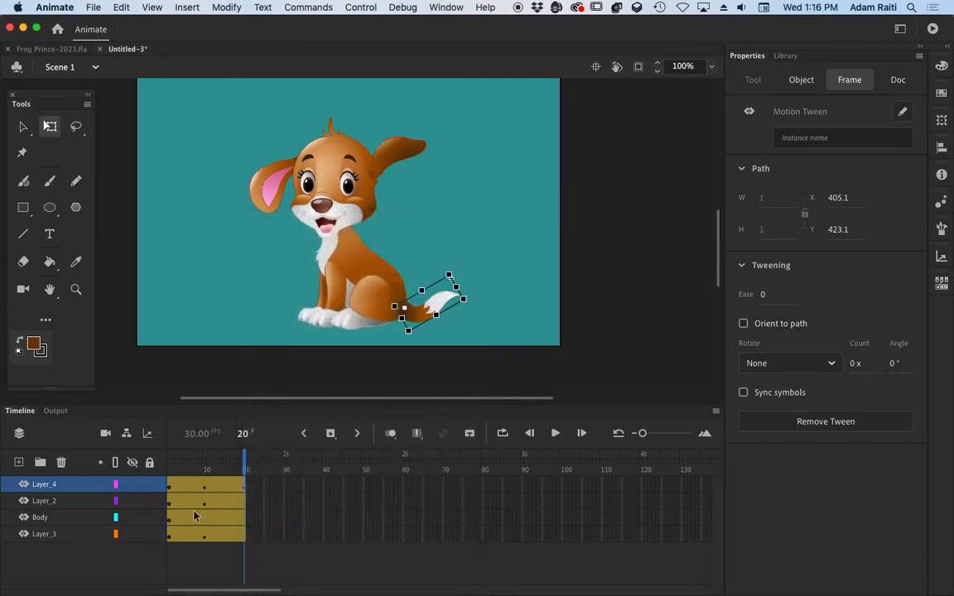
Step: Copy the hanging ear's properties from the frame 1 keyframe on Layer_2 and paste them at frame 20
{"action": "left_click", "coordinate": [167, 502]}
{"action": "right_click", "coordinate": [168, 505]}
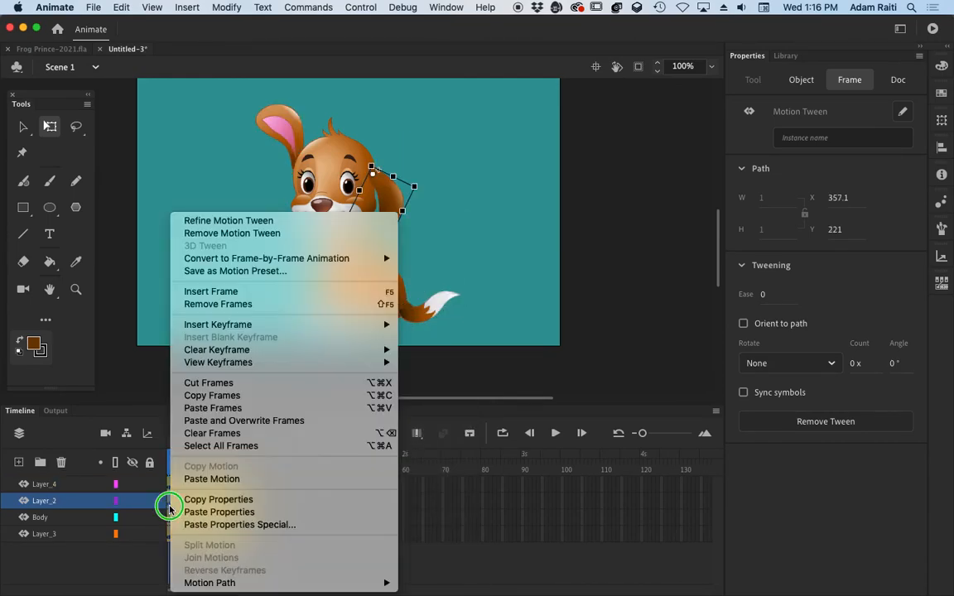
{"action": "left_click", "coordinate": [225, 501]}
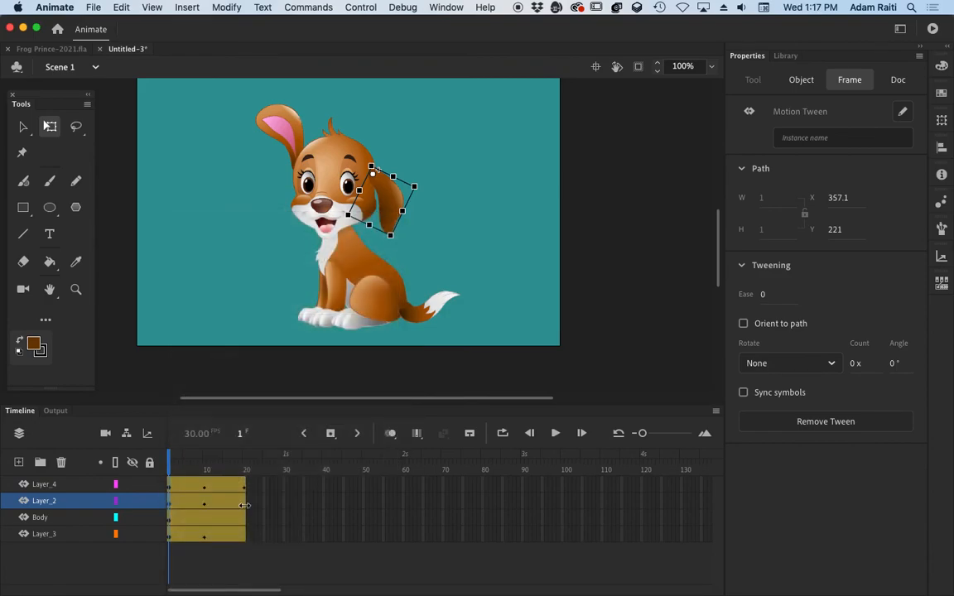
{"action": "left_click", "coordinate": [244, 511]}
{"action": "right_click", "coordinate": [244, 512]}
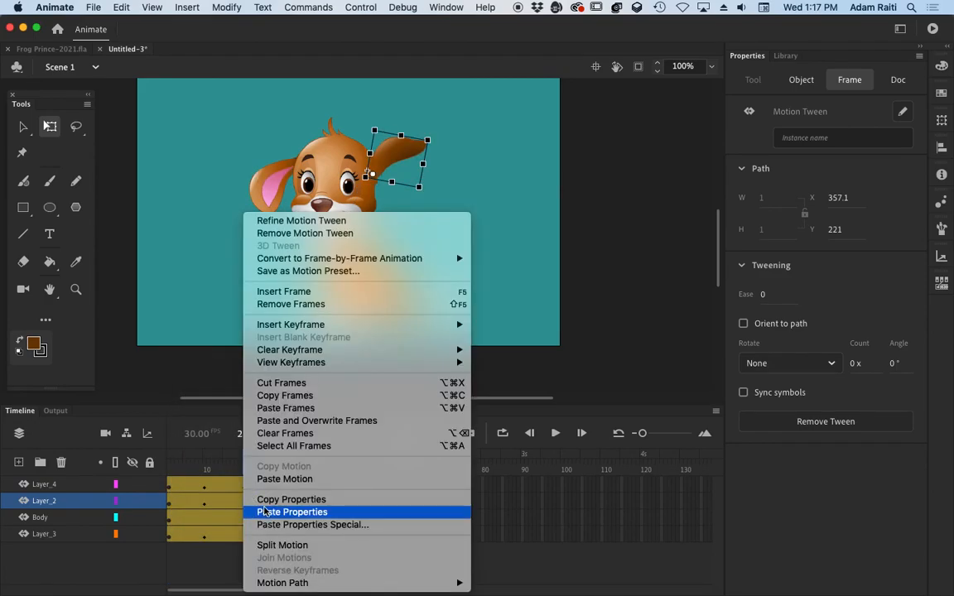
{"action": "left_click", "coordinate": [267, 513]}
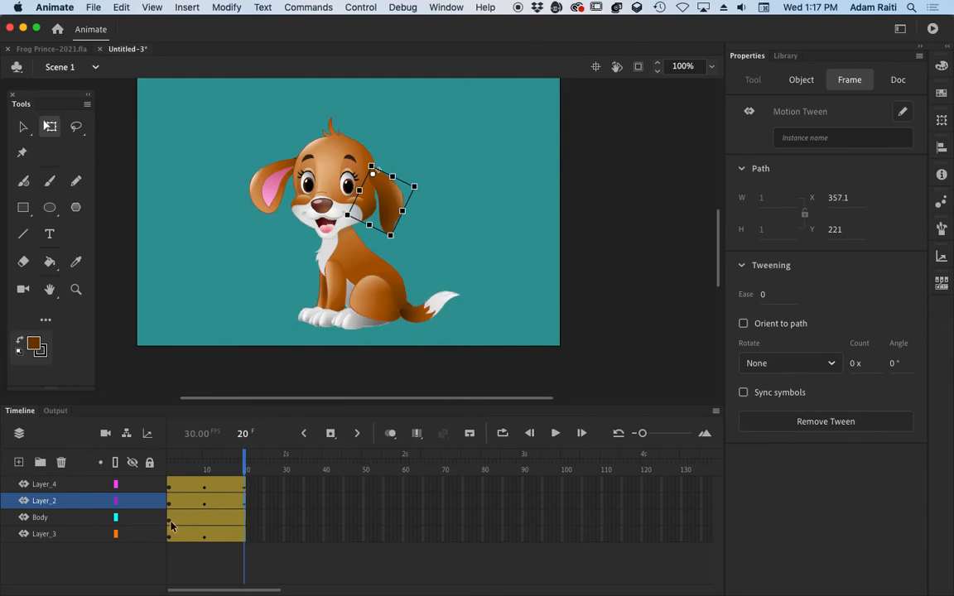
Step: Copy the properties of the pink-lined ear from the frame 1 keyframe on Layer_3
{"action": "left_click", "coordinate": [170, 537]}
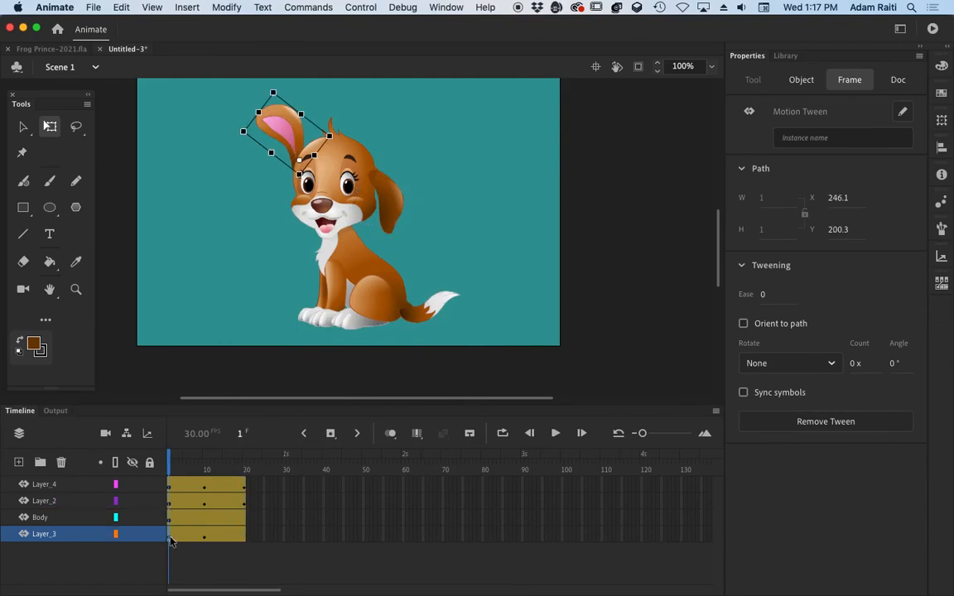
{"action": "right_click", "coordinate": [172, 541]}
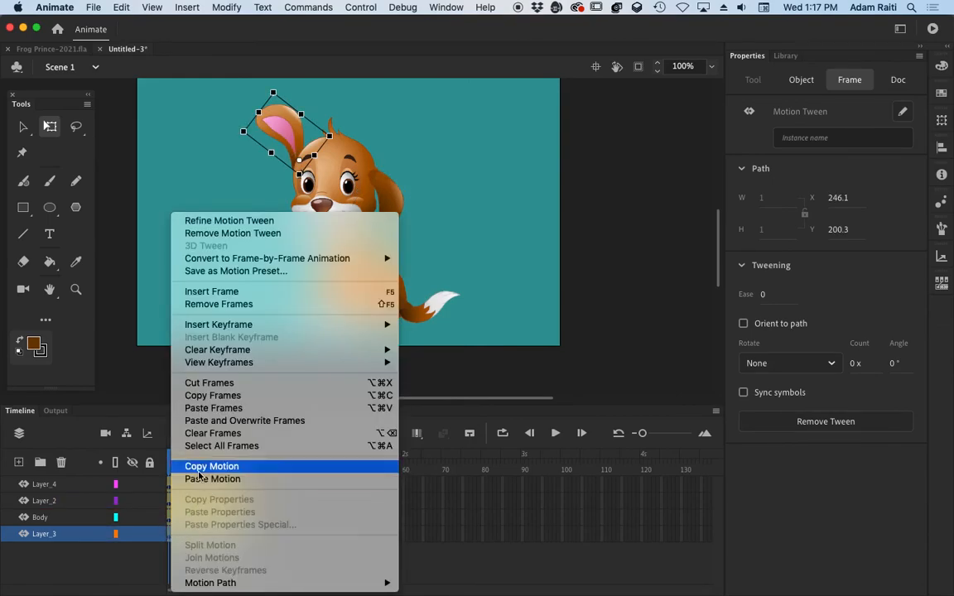
{"action": "left_click", "coordinate": [155, 562]}
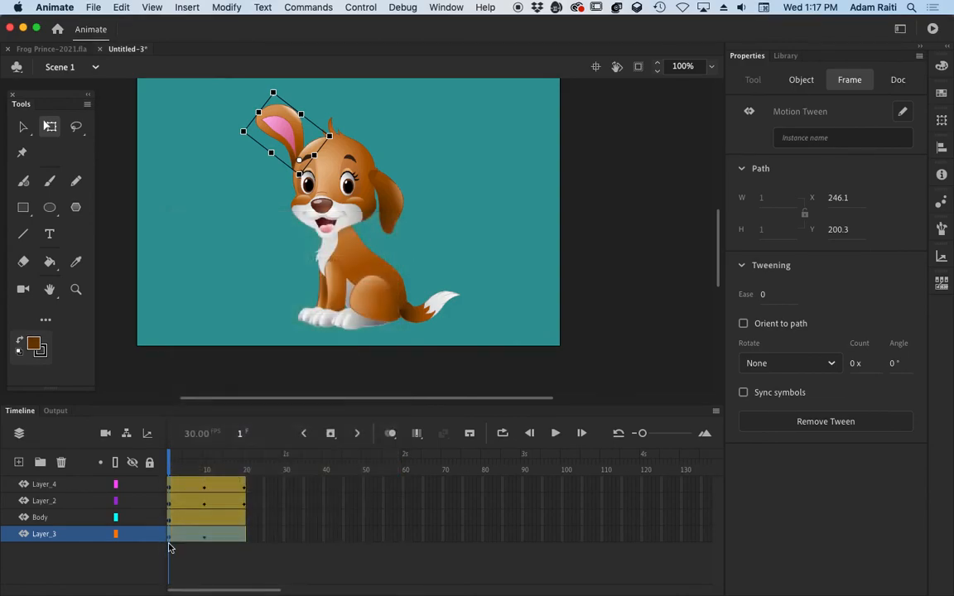
{"action": "left_click", "coordinate": [170, 544]}
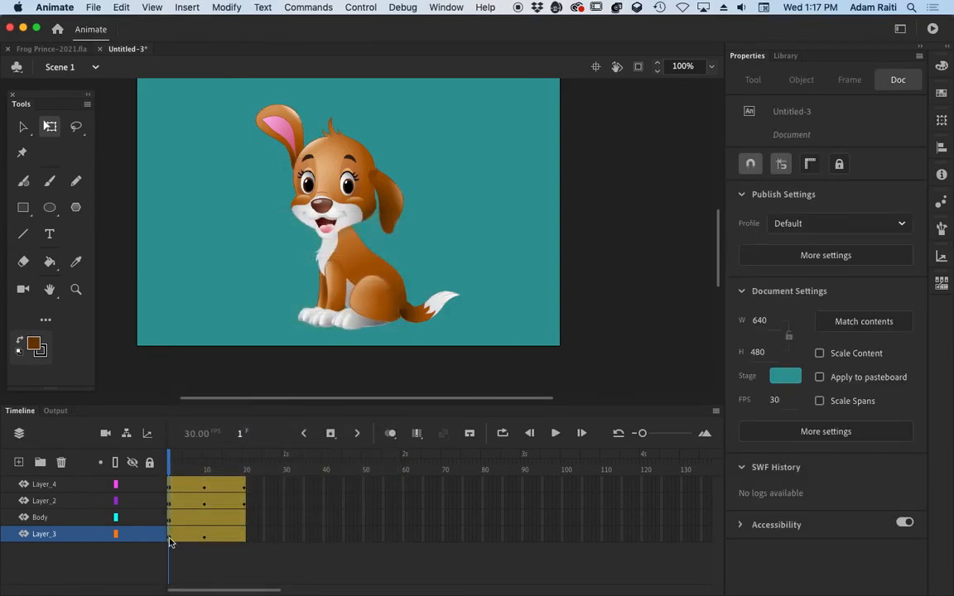
{"action": "left_click", "coordinate": [170, 537]}
{"action": "right_click", "coordinate": [166, 537]}
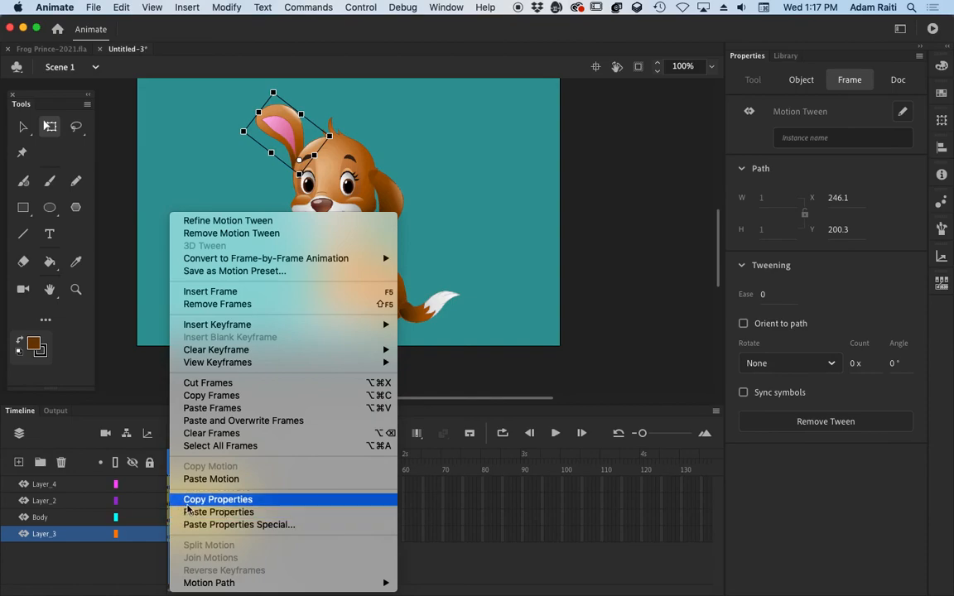
{"action": "left_click", "coordinate": [187, 502]}
Step: Paste the copied ear properties at frame 20 of the Layer_3 motion tween
{"action": "left_click", "coordinate": [244, 536]}
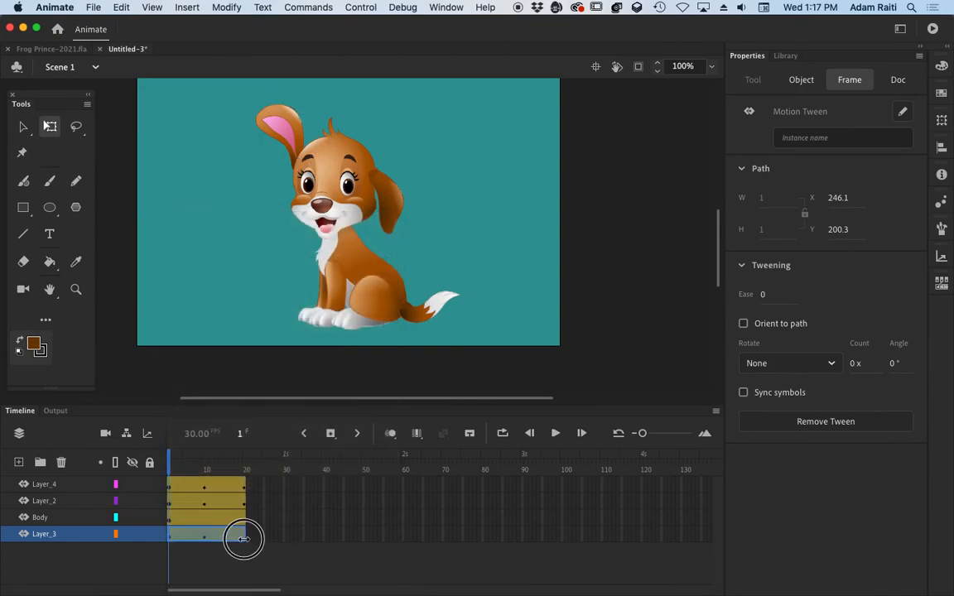
{"action": "left_click", "coordinate": [272, 534]}
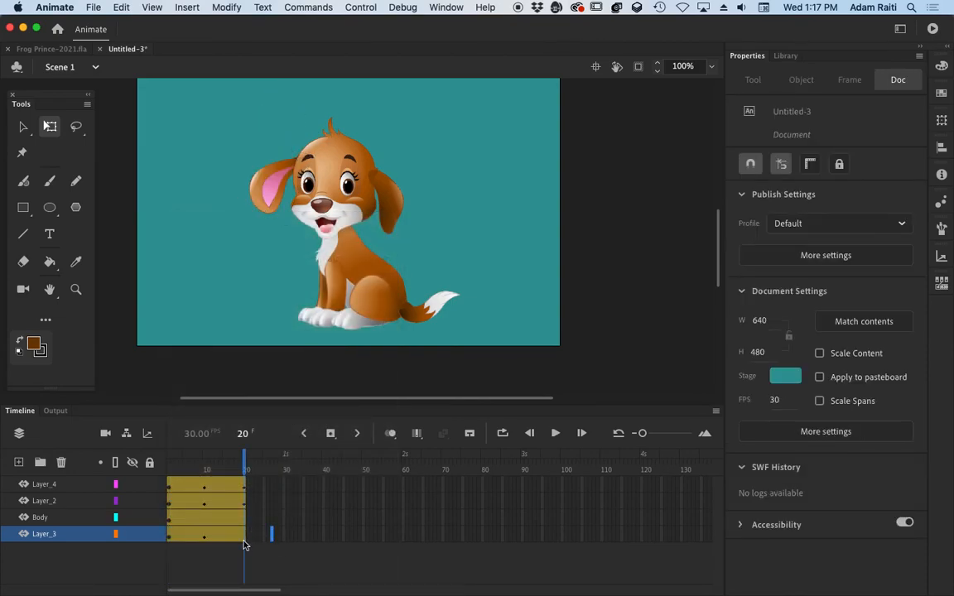
{"action": "left_click", "coordinate": [244, 541]}
{"action": "left_click", "coordinate": [264, 536]}
{"action": "left_click", "coordinate": [243, 537]}
{"action": "left_click", "coordinate": [245, 537]}
{"action": "left_click", "coordinate": [240, 521]}
{"action": "left_click", "coordinate": [243, 538]}
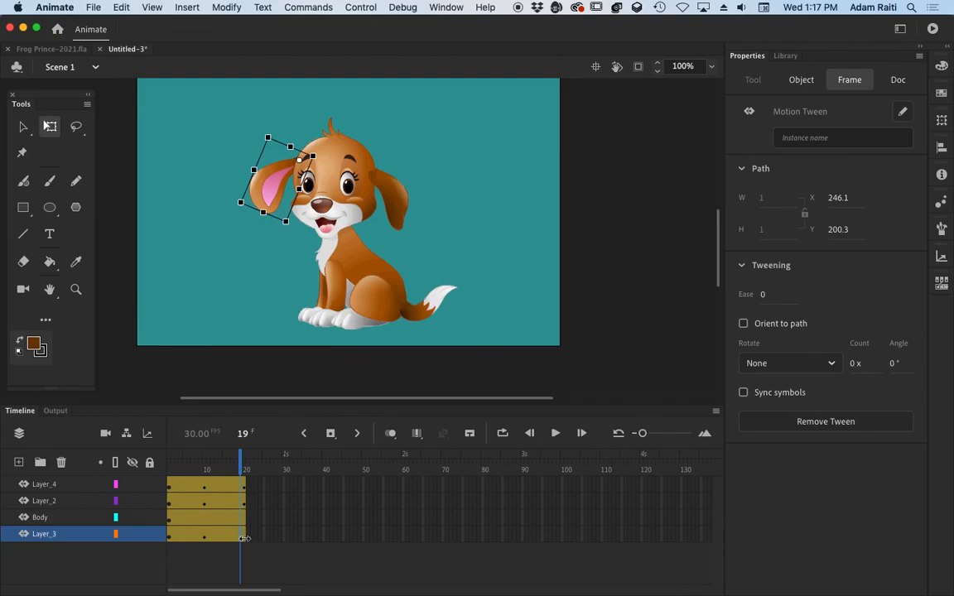
{"action": "left_click", "coordinate": [245, 539]}
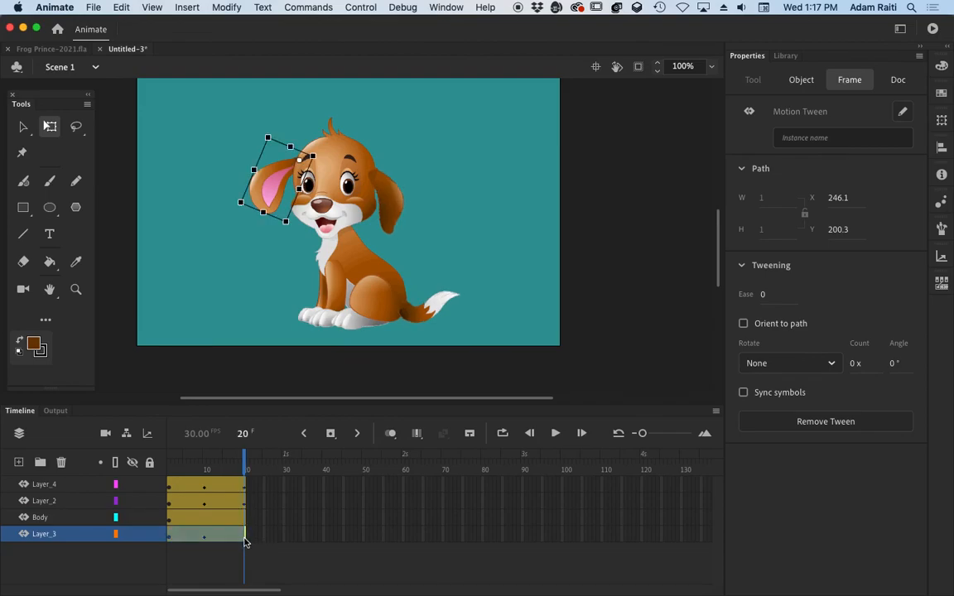
{"action": "left_click", "coordinate": [242, 459]}
{"action": "left_click", "coordinate": [282, 515]}
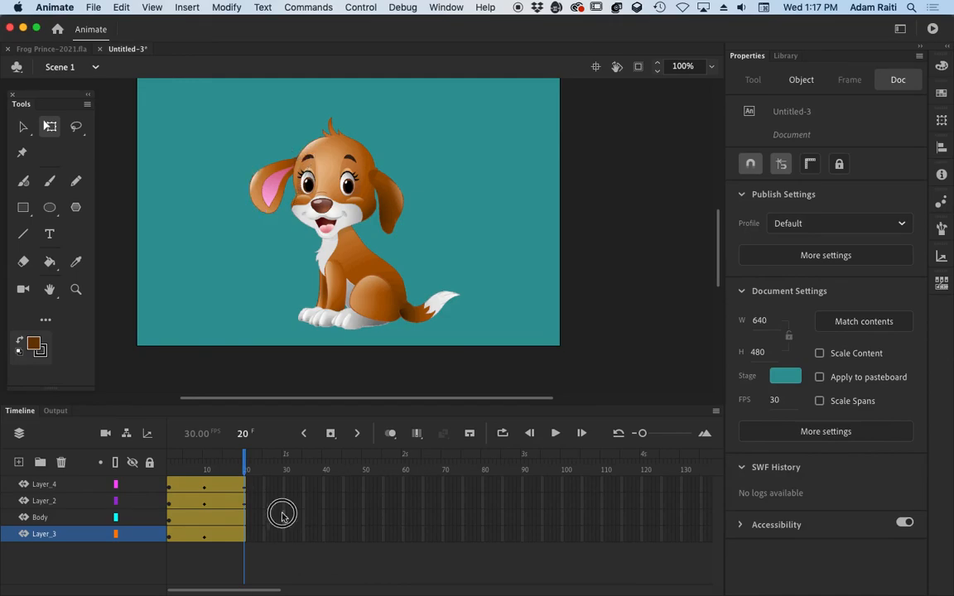
{"action": "right_click", "coordinate": [244, 540]}
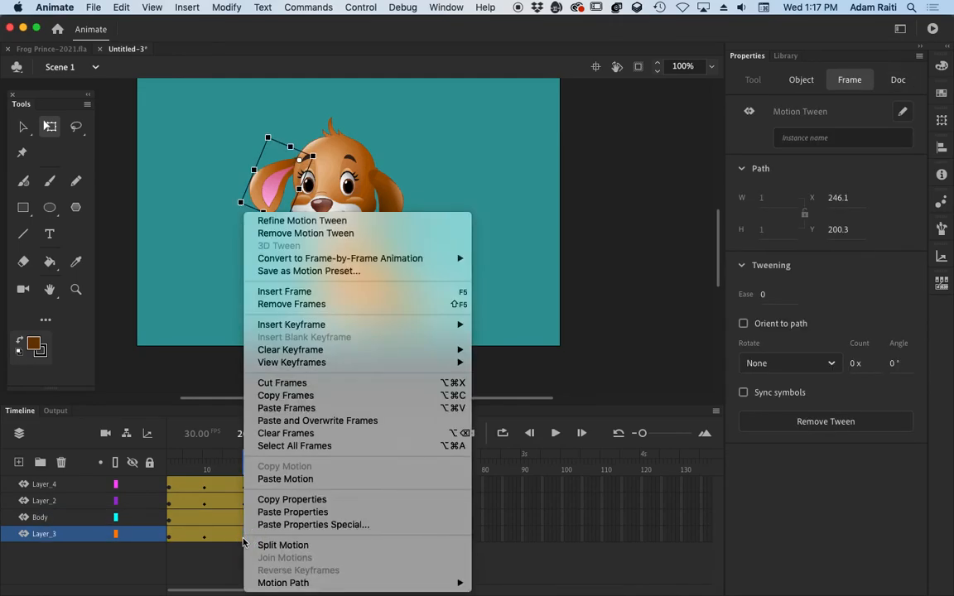
{"action": "left_click", "coordinate": [261, 514]}
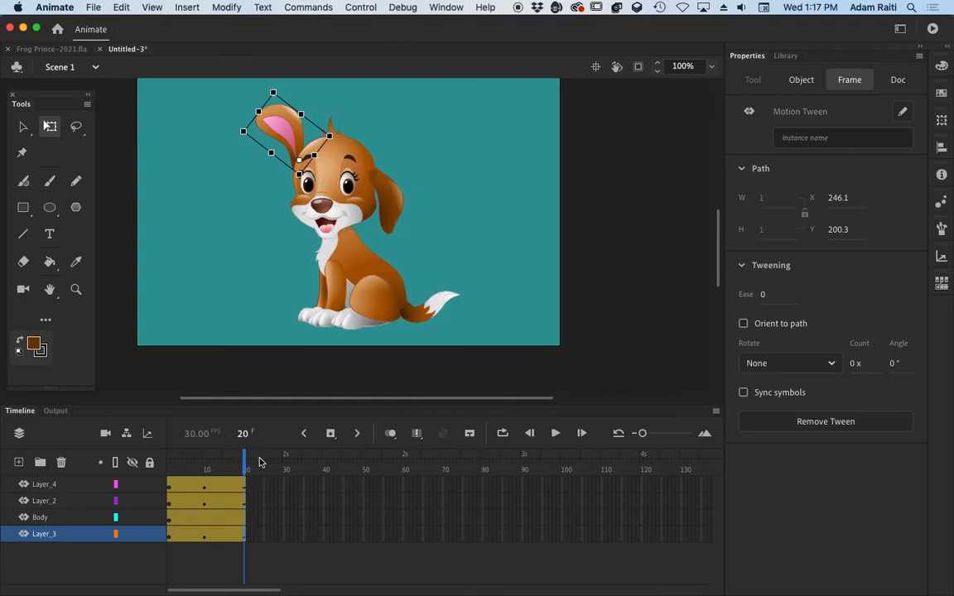
Step: Scrub back to frame 1, test the movie to check the looping ear and tail motion, and close the preview
{"action": "left_click_drag", "start_coordinate": [244, 464], "coordinate": [116, 462]}
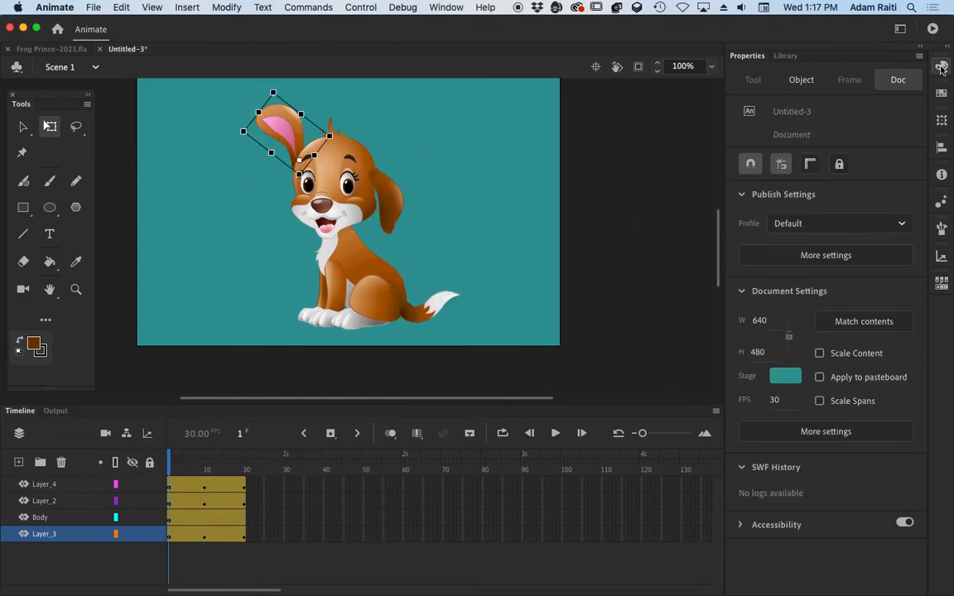
{"action": "left_click", "coordinate": [933, 29]}
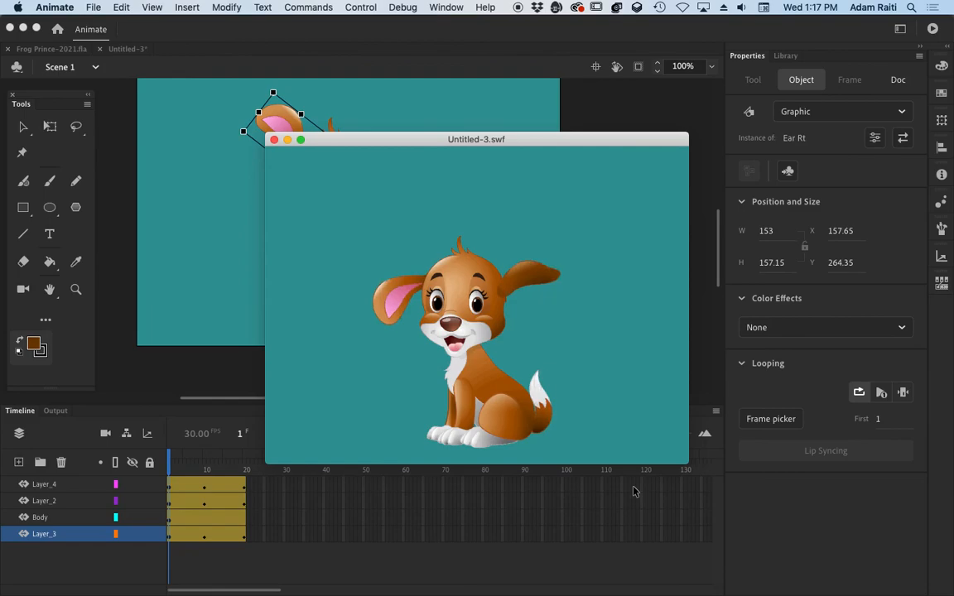
{"action": "left_click", "coordinate": [274, 140]}
{"action": "left_click", "coordinate": [493, 199]}
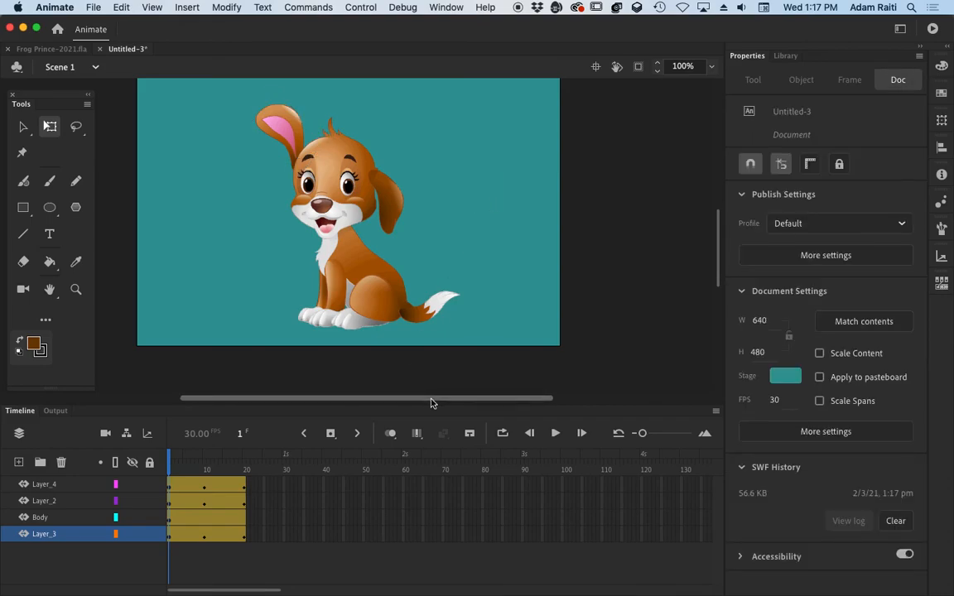